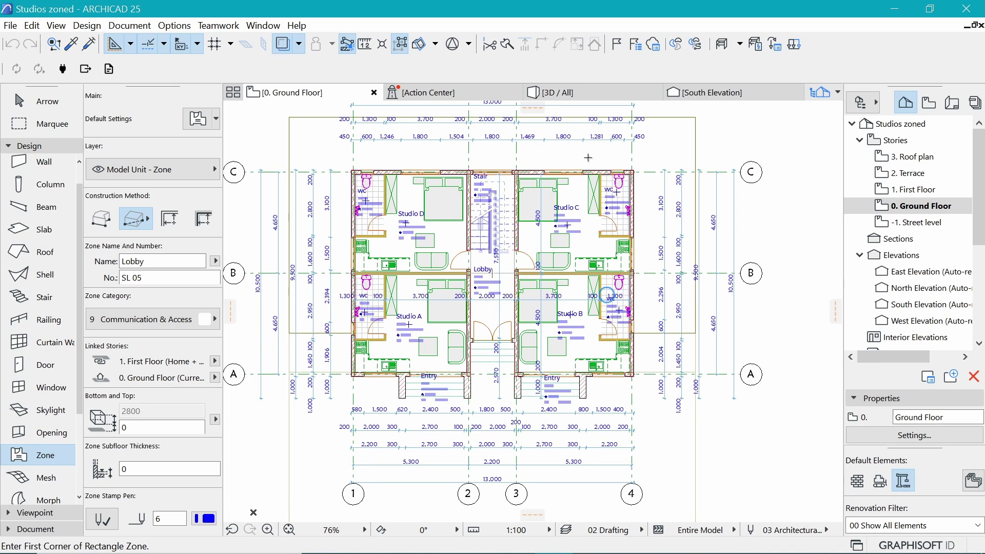
Examine the zoned ground floor plan and the front facade of the building in the 3D view.
scroll(565, 206, "up", 2)
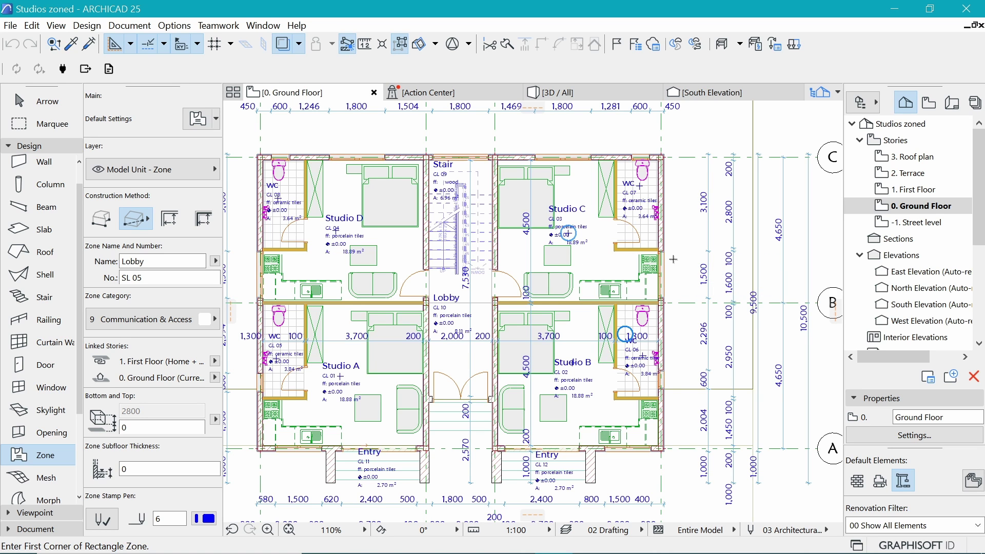
scroll(672, 247, "down", 2)
scroll(729, 259, "up", 2)
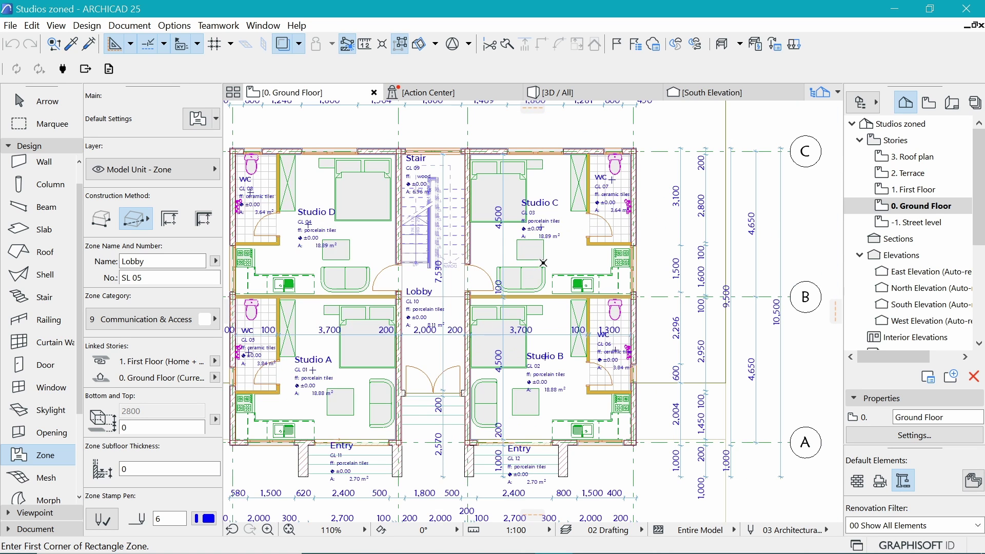
scroll(541, 227, "down", 2)
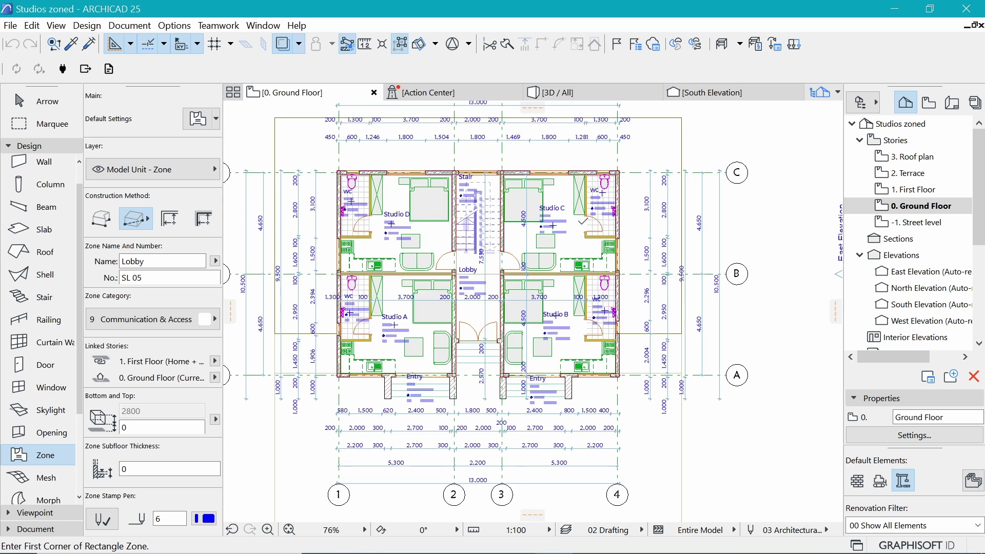
scroll(539, 226, "up", 2)
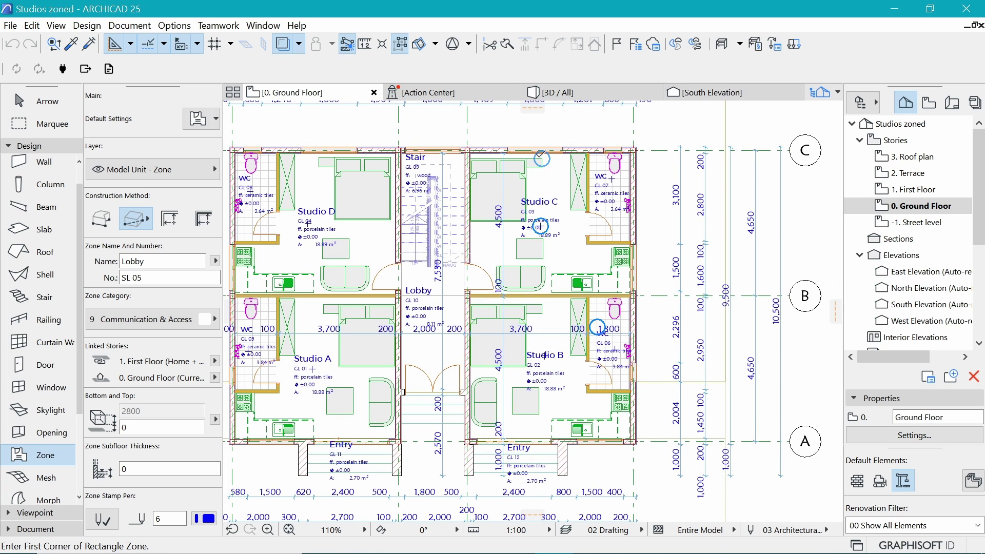
left_click(578, 95)
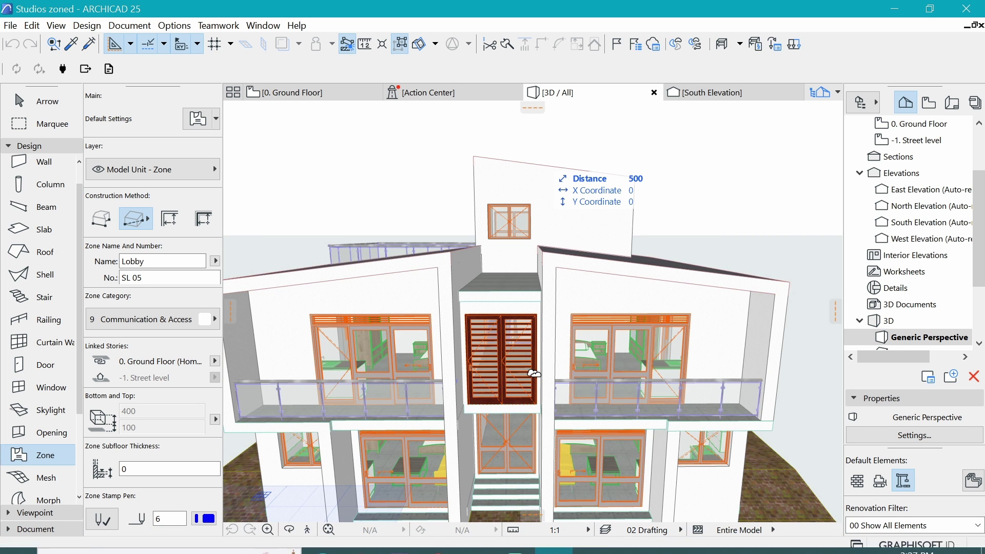
scroll(558, 225, "down", 5)
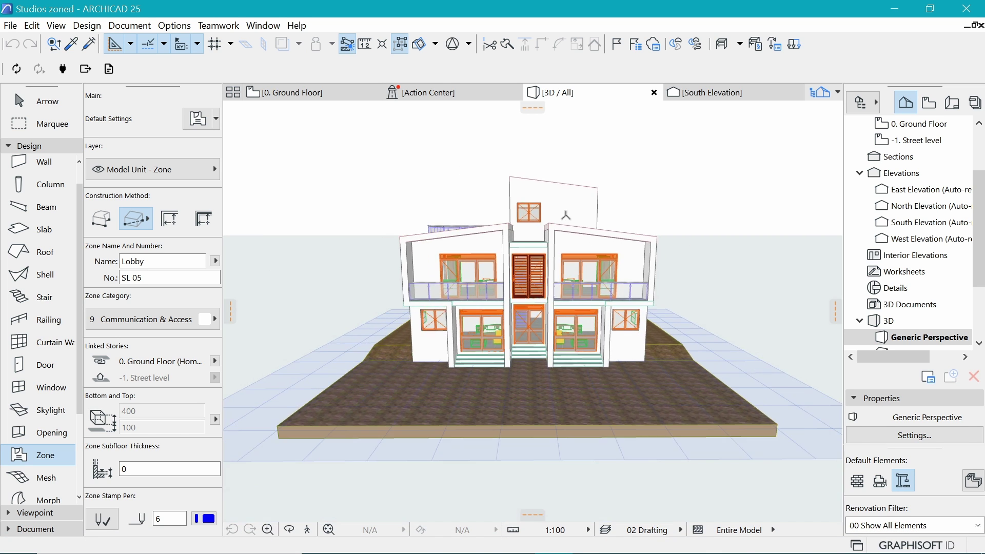
scroll(558, 225, "up", 4)
scroll(575, 230, "up", 1)
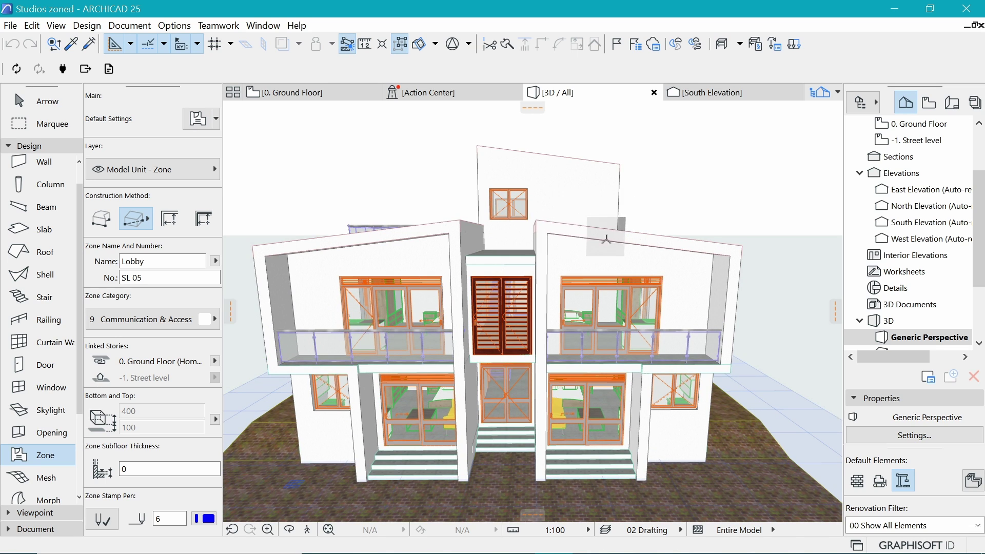
scroll(731, 284, "down", 1)
scroll(731, 283, "up", 1)
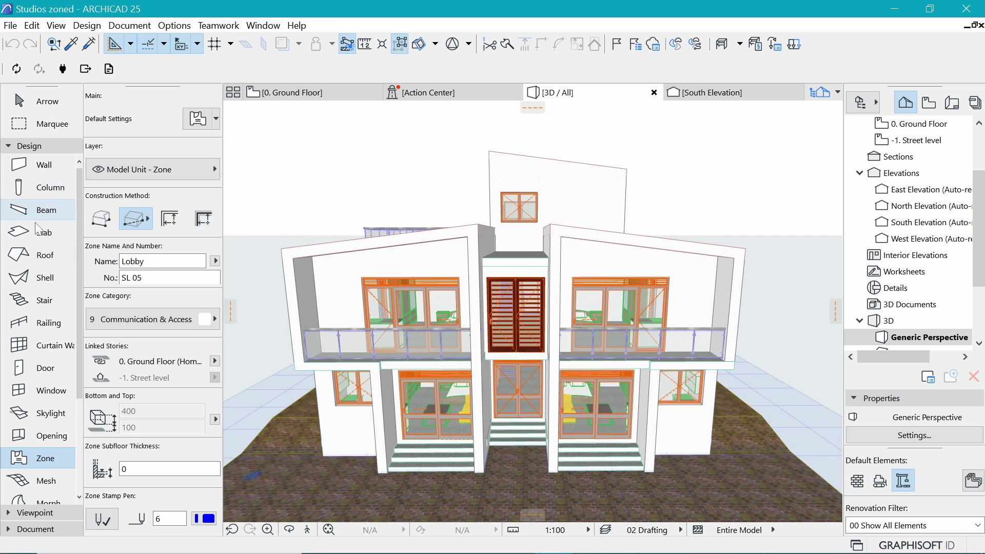
Select all the doors in the 3D model and open their selection settings.
left_click(34, 377)
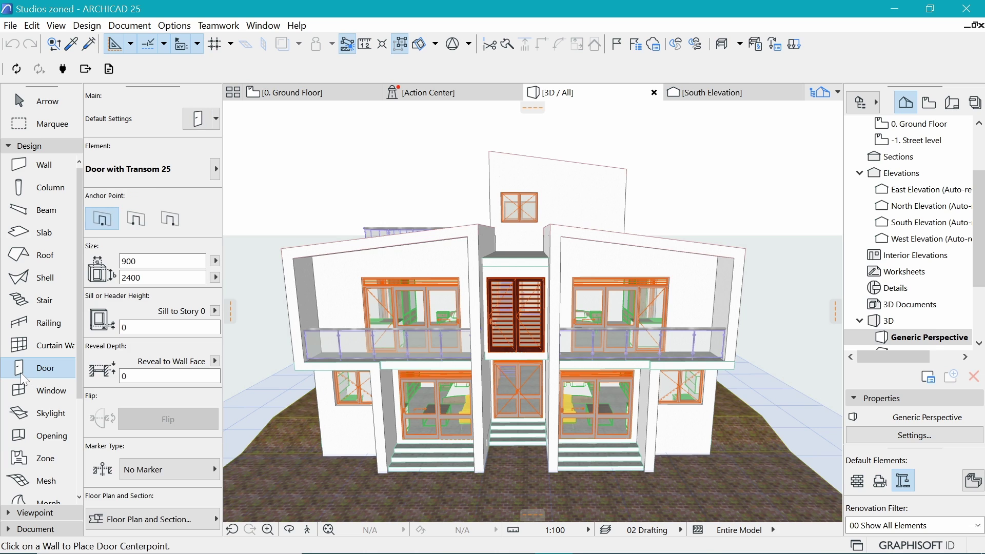
key("ctrl+a")
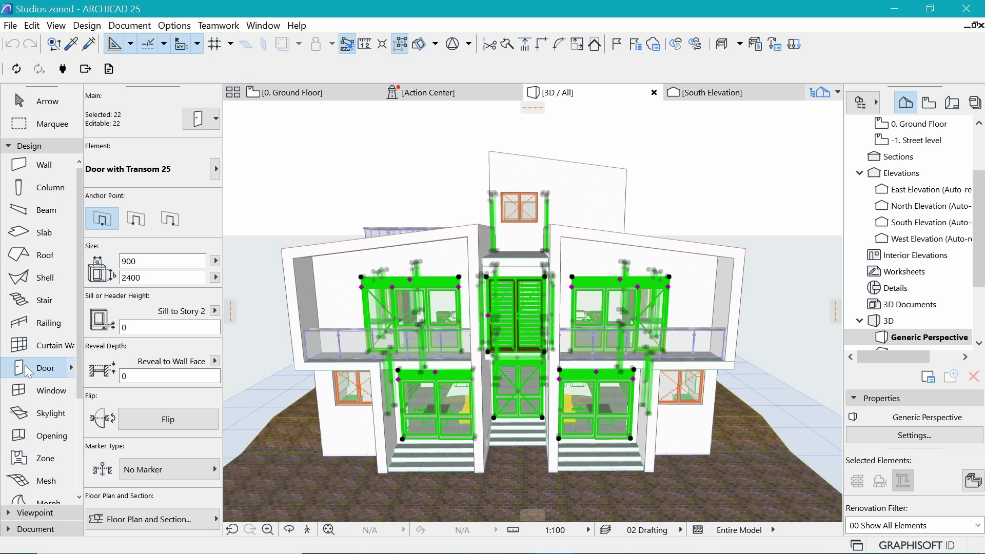
double_click(26, 368)
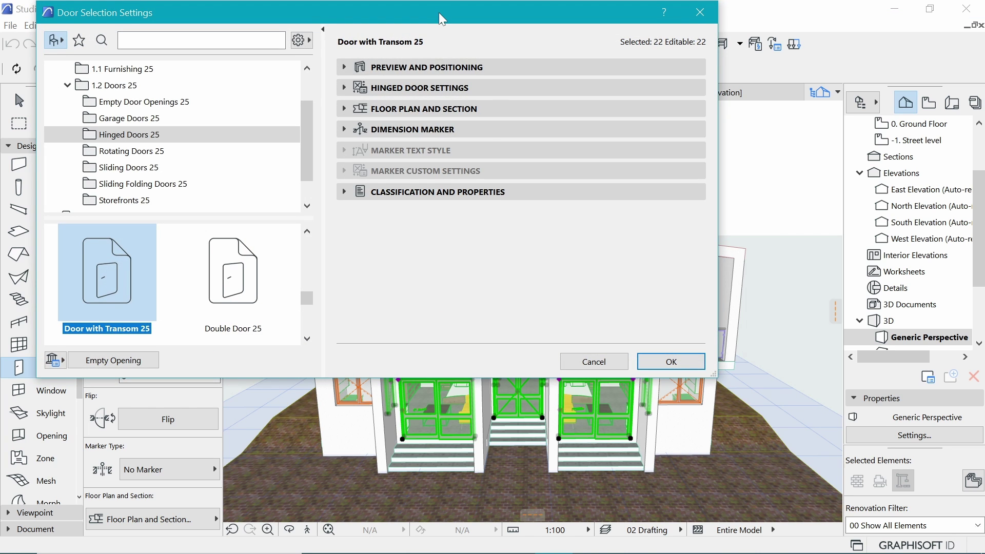
left_click_drag(443, 19, 599, 76)
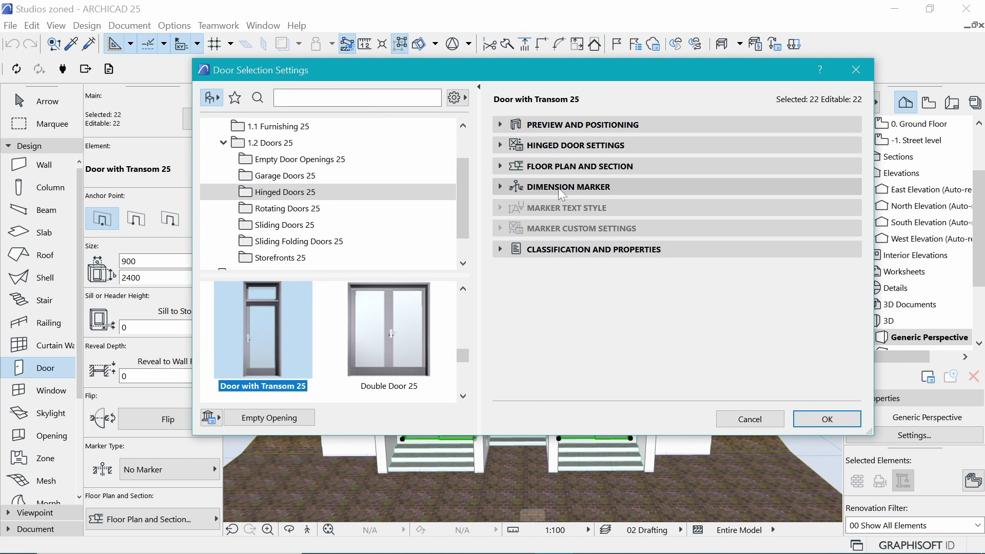
Assign D Marker 25 as the dimension marker of the selected doors.
left_click(575, 189)
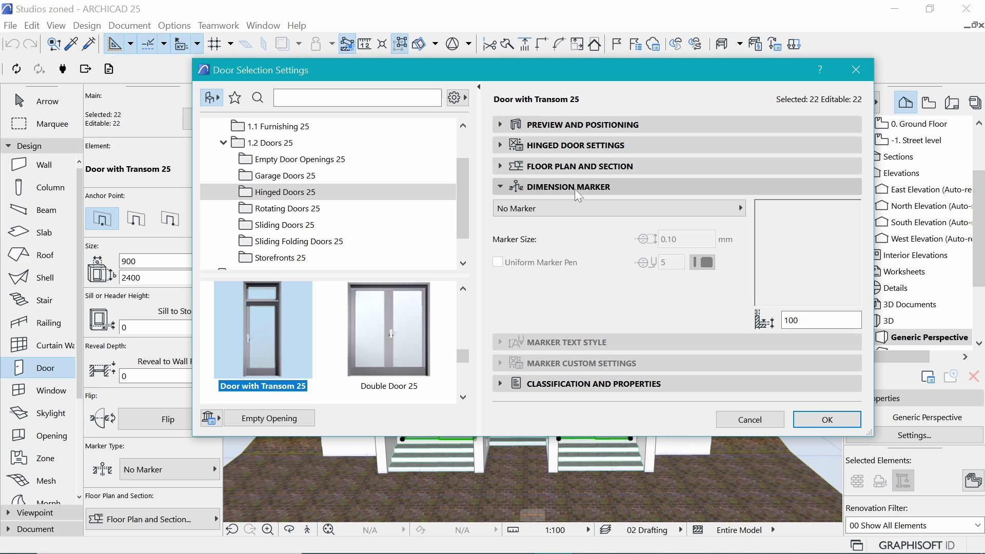
left_click(604, 210)
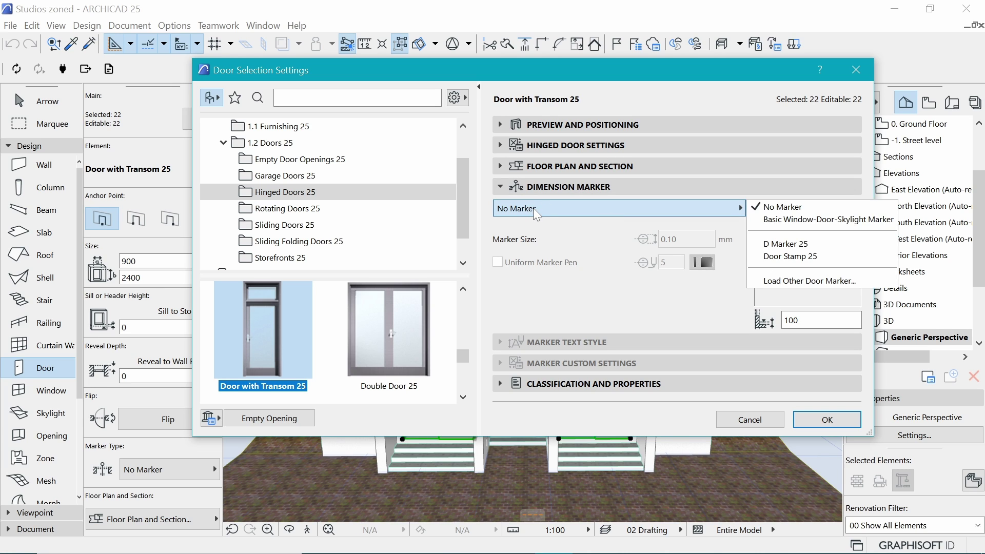
left_click(823, 245)
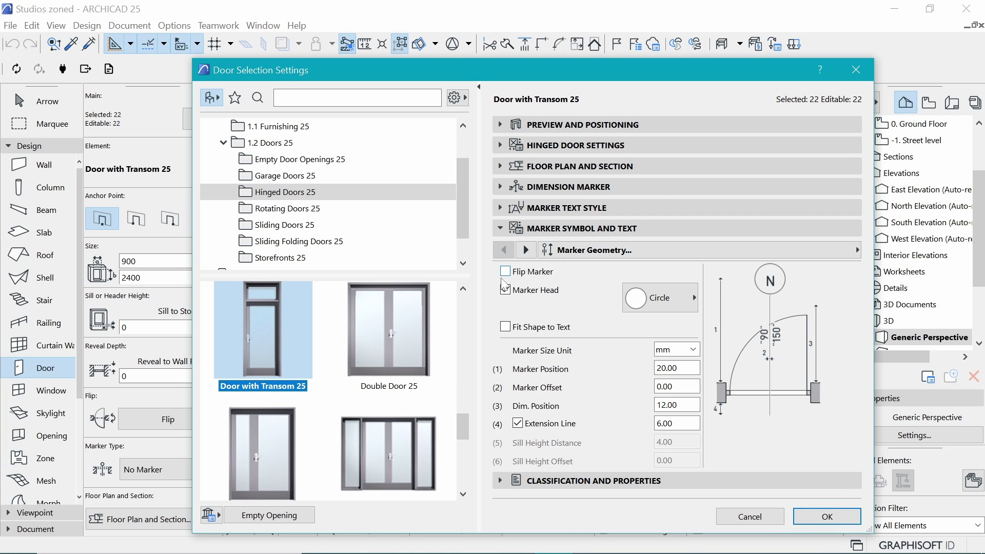
Turn off the head of the door marker and set the marker position to 2 mm.
left_click(652, 302)
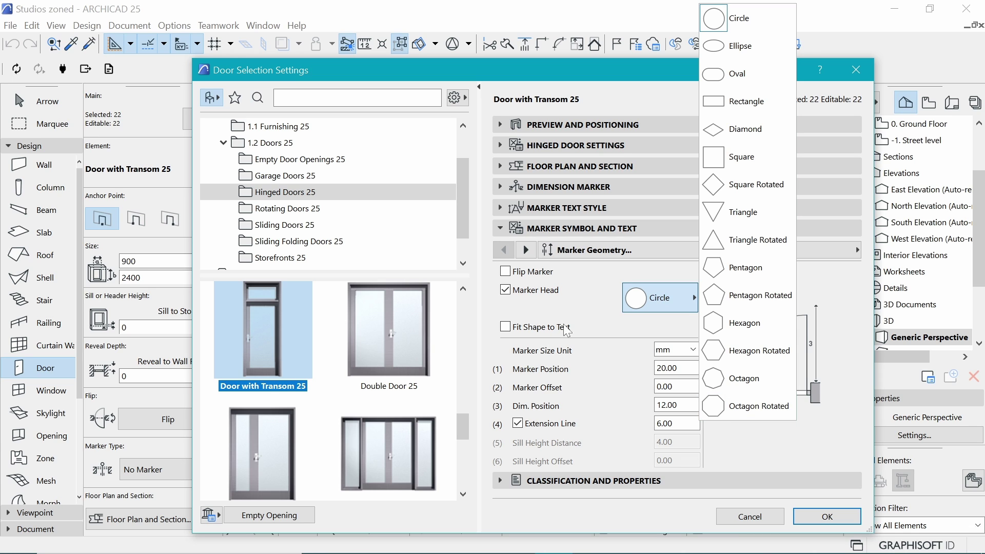
left_click(523, 308)
left_click(508, 293)
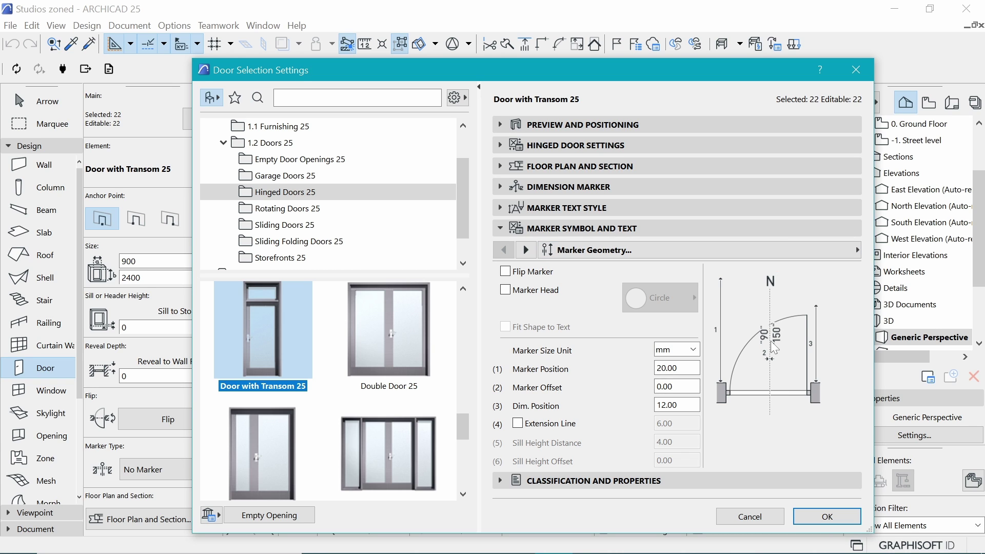
left_click(676, 368)
double_click(672, 368)
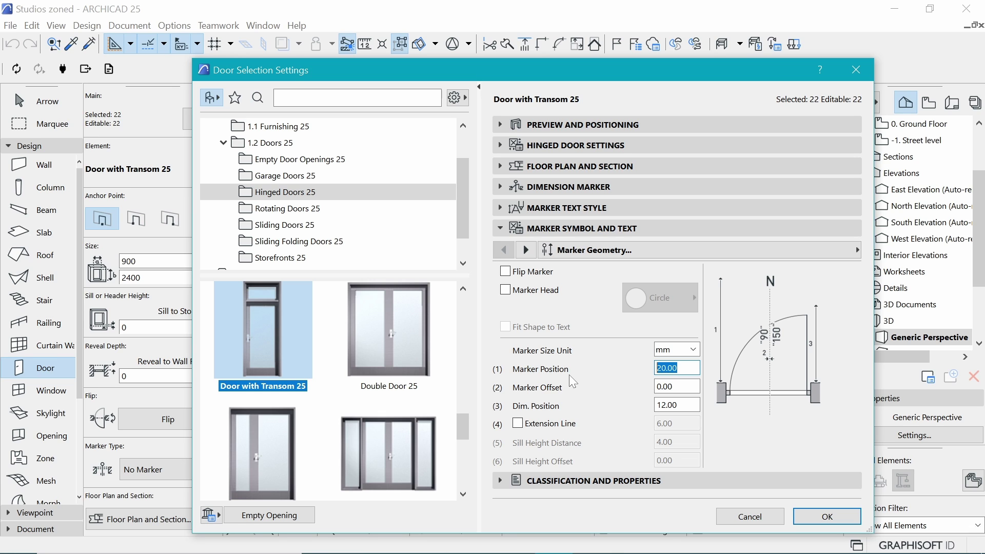
type("2")
key("Return")
Set the ID of the selected doors to D 01 in their classification and properties.
left_click(530, 253)
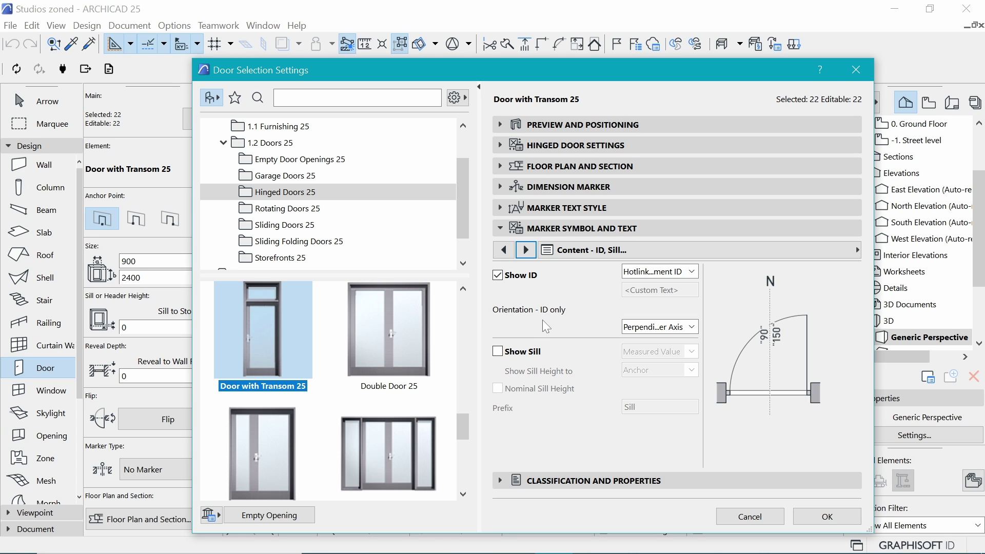
left_click(583, 481)
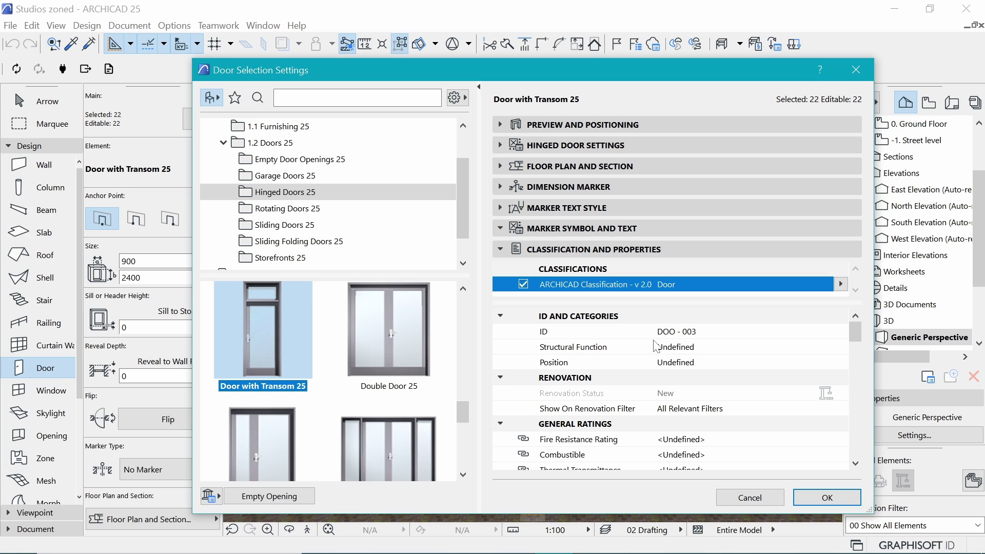
left_click(704, 336)
left_click_drag(701, 331, 658, 332)
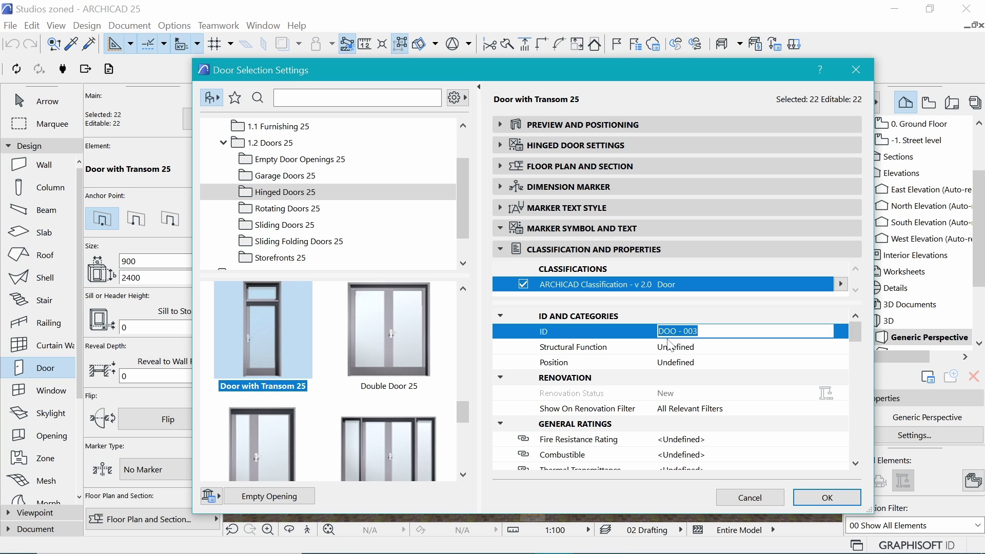
type("D 01")
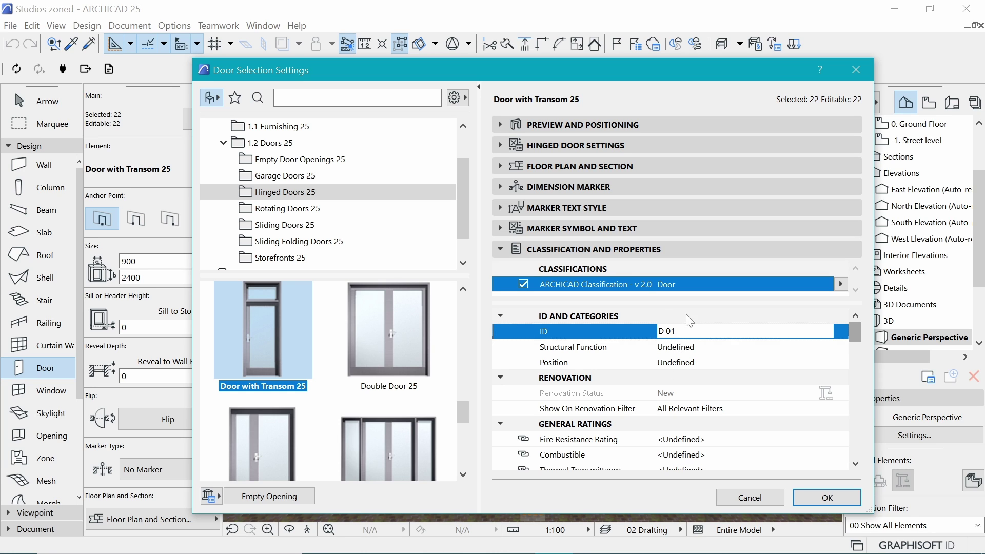
Turn off Show Dimensions in the door marker's content settings.
left_click(635, 234)
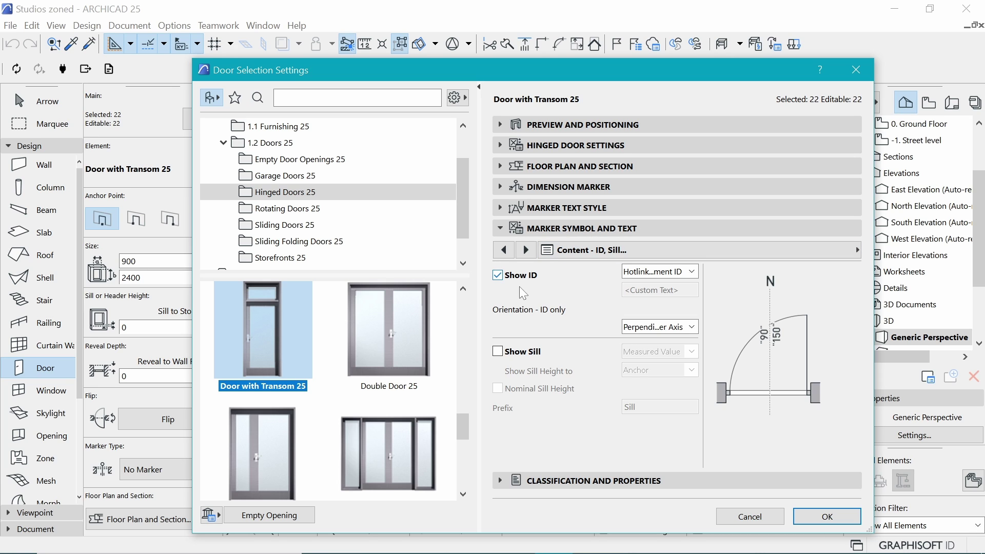
left_click(526, 250)
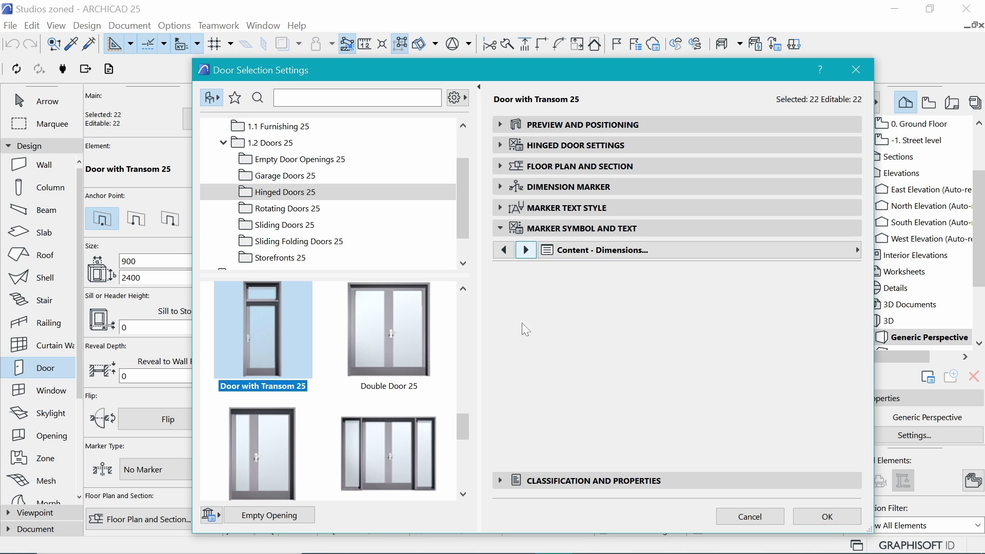
left_click(526, 251)
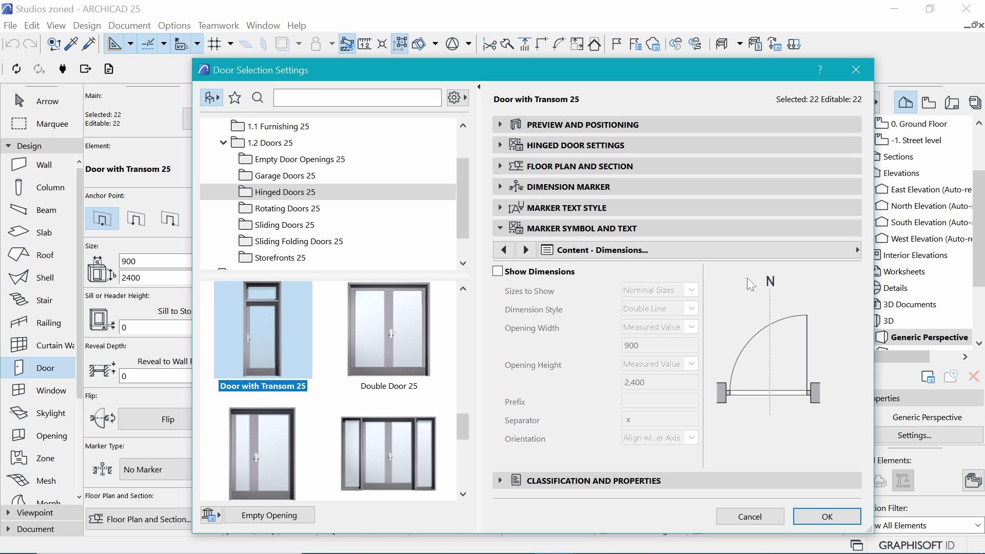
Review the door marker's settings for fire and acoustic rating, U-value and location, and text override style.
left_click(525, 250)
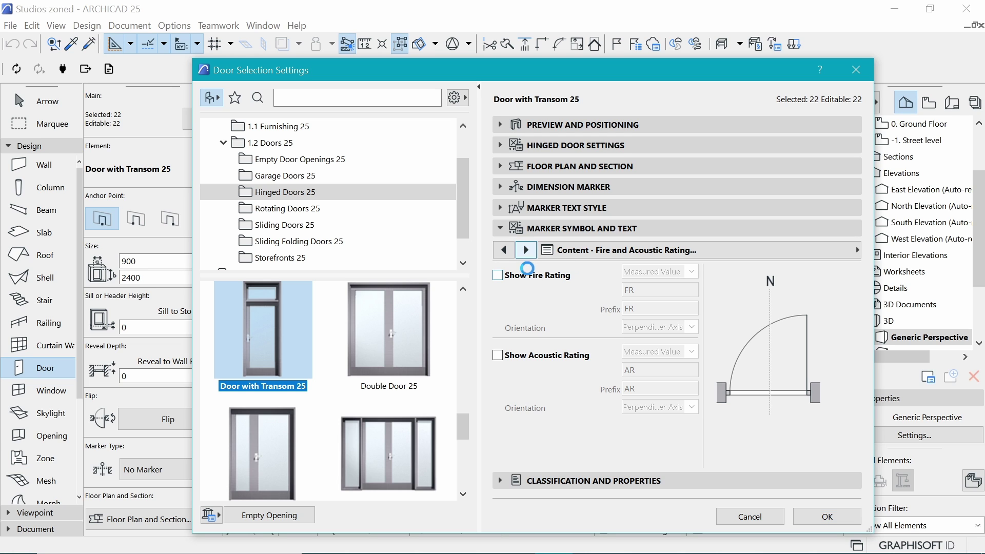
left_click(526, 252)
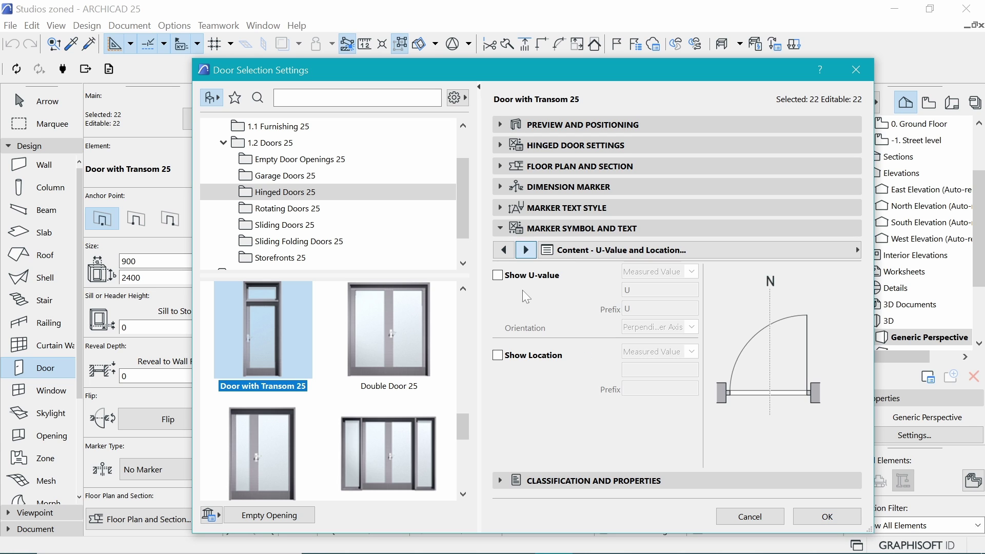
left_click(526, 252)
left_click(505, 252)
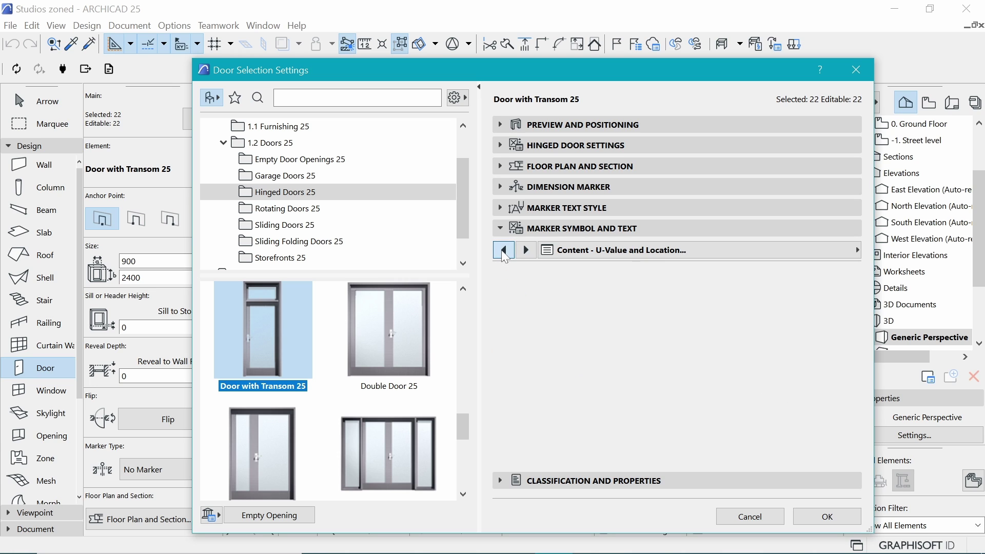
left_click(505, 252)
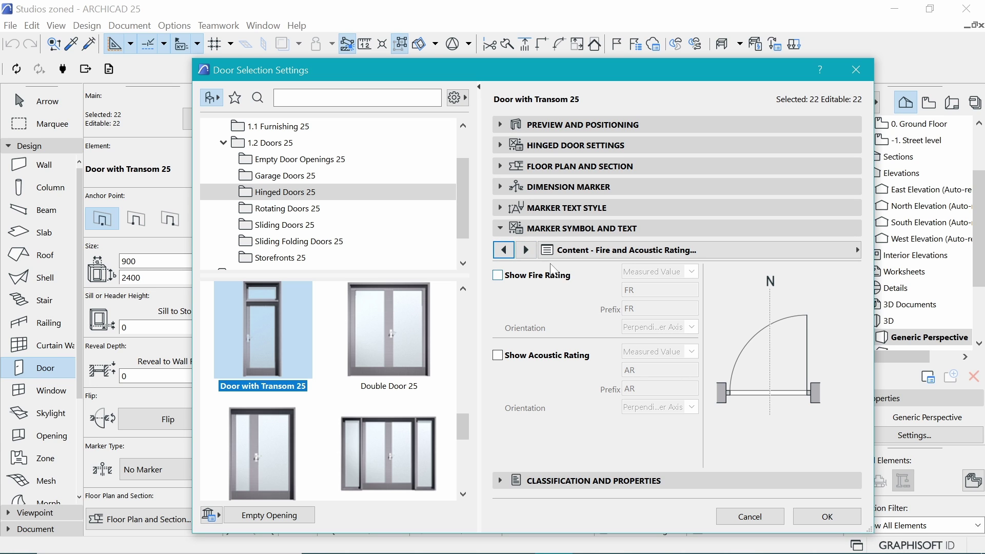
left_click(526, 250)
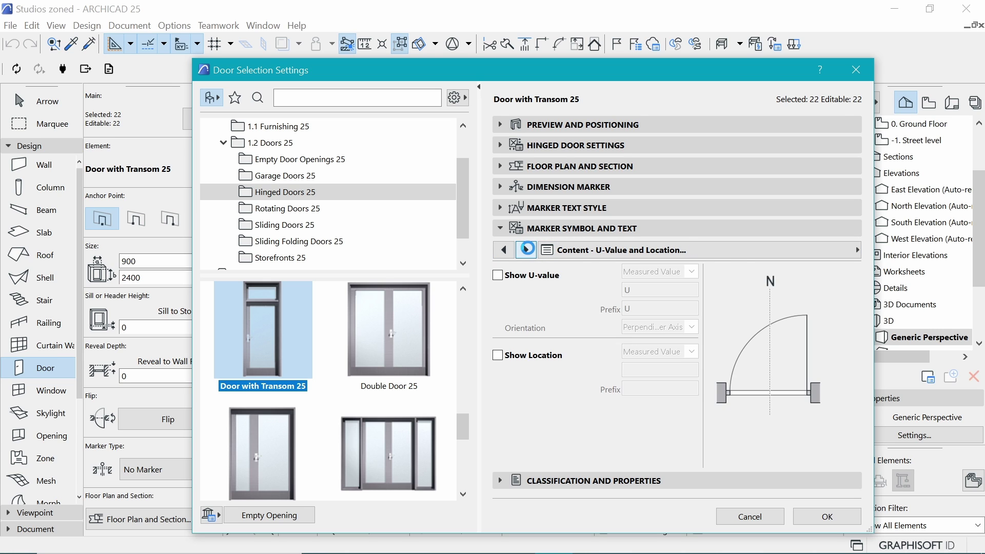
left_click(526, 249)
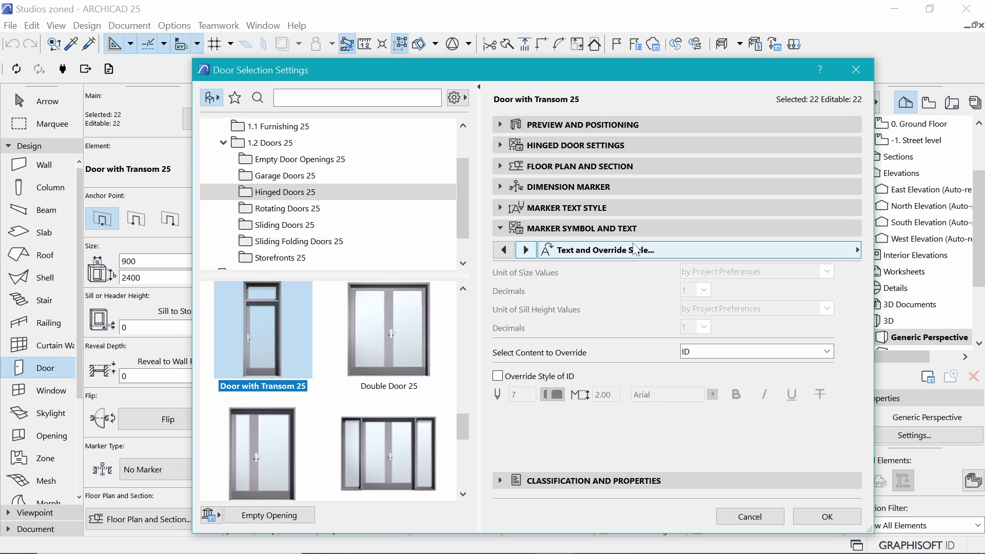
Set the door marker's text font to Maiandra GD and show the dimension marker preview.
left_click(588, 213)
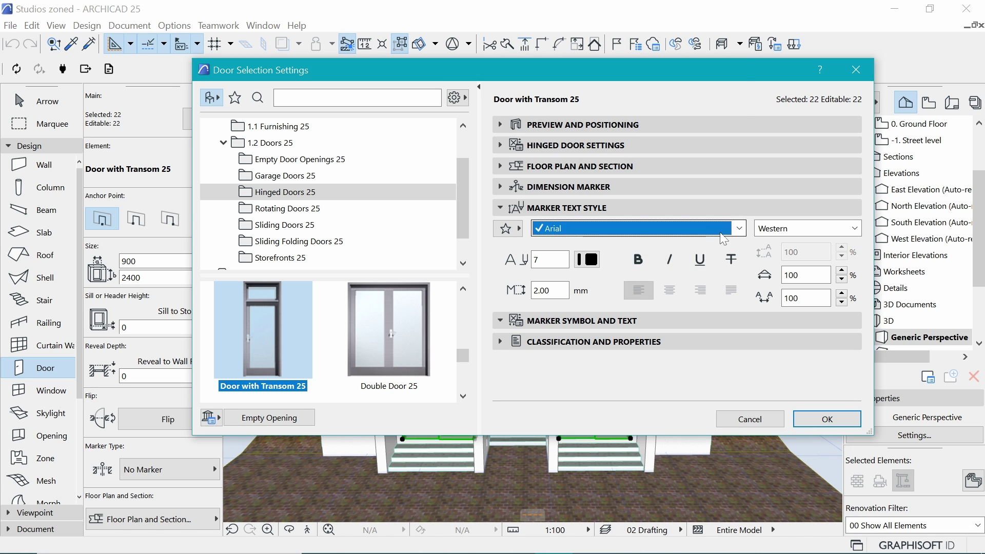
left_click(723, 235)
left_click_drag(741, 82, 739, 31)
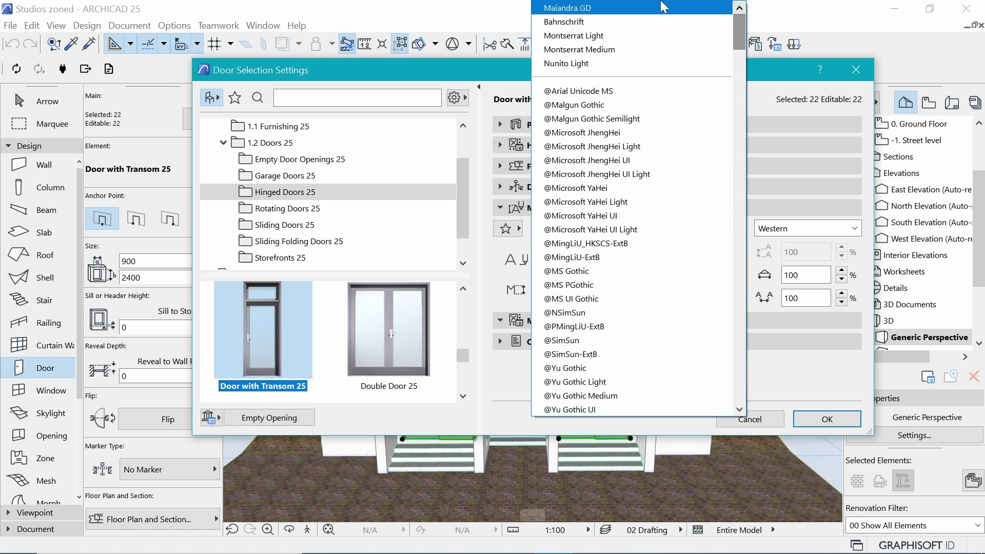
left_click(618, 8)
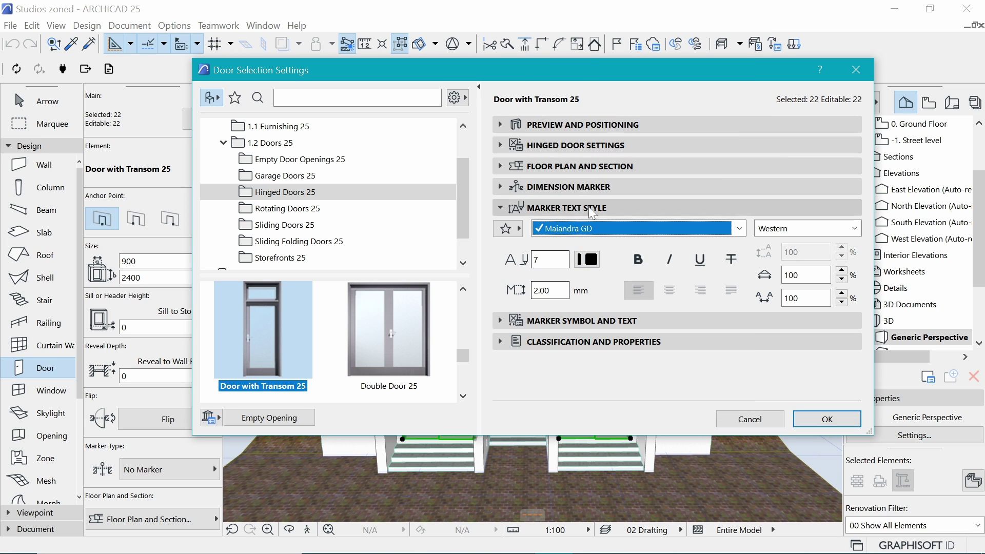
left_click(569, 188)
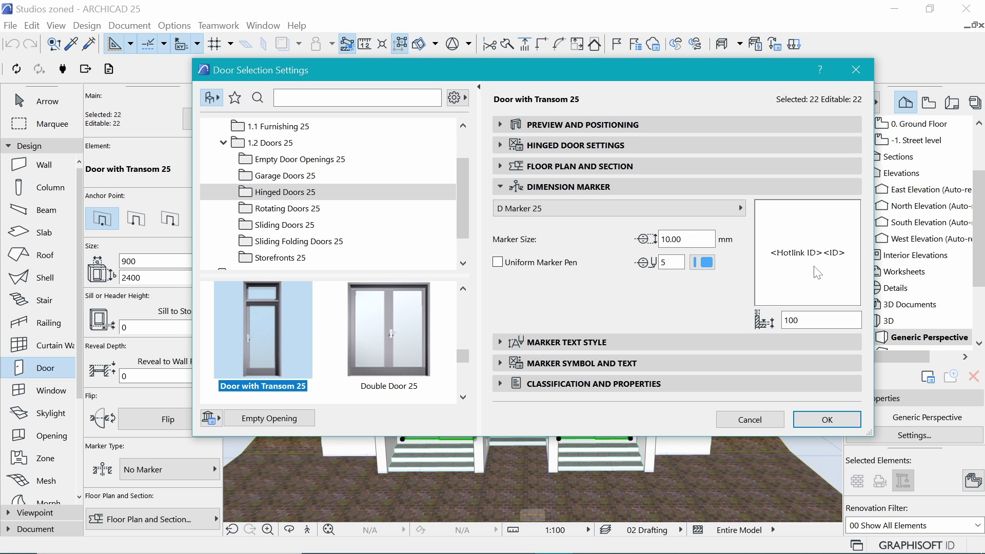
Apply the marker settings to the selected doors and open the ground floor plan.
left_click(813, 422)
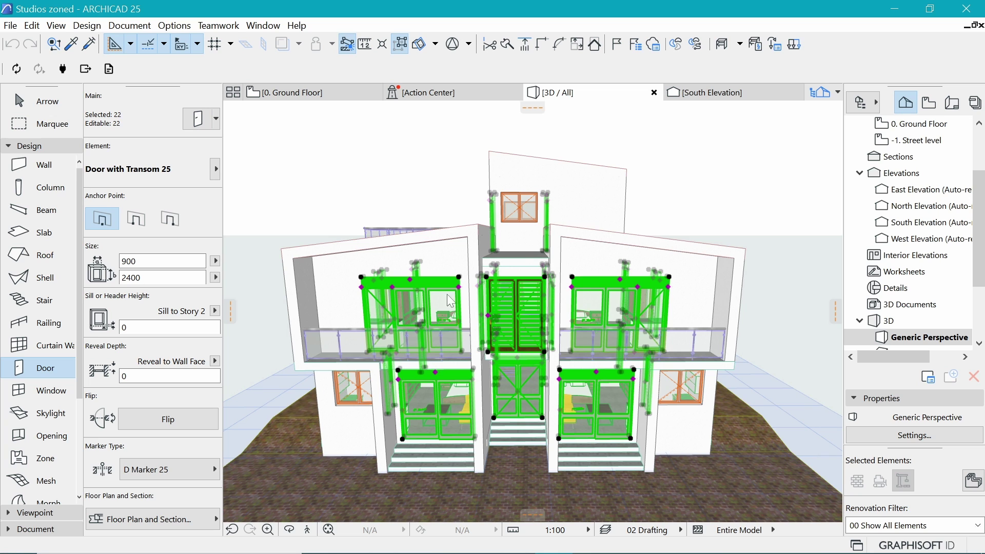
left_click(292, 93)
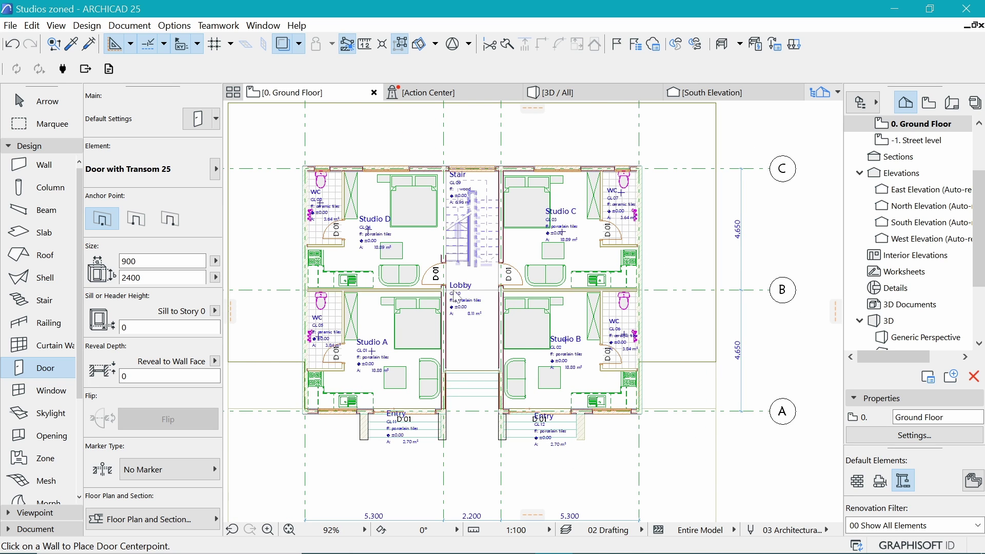
Examine the door ID markers on the ground floor plan, checking their legibility and placement in the studios, WCs, lobby and entries.
scroll(444, 252, "up", 2)
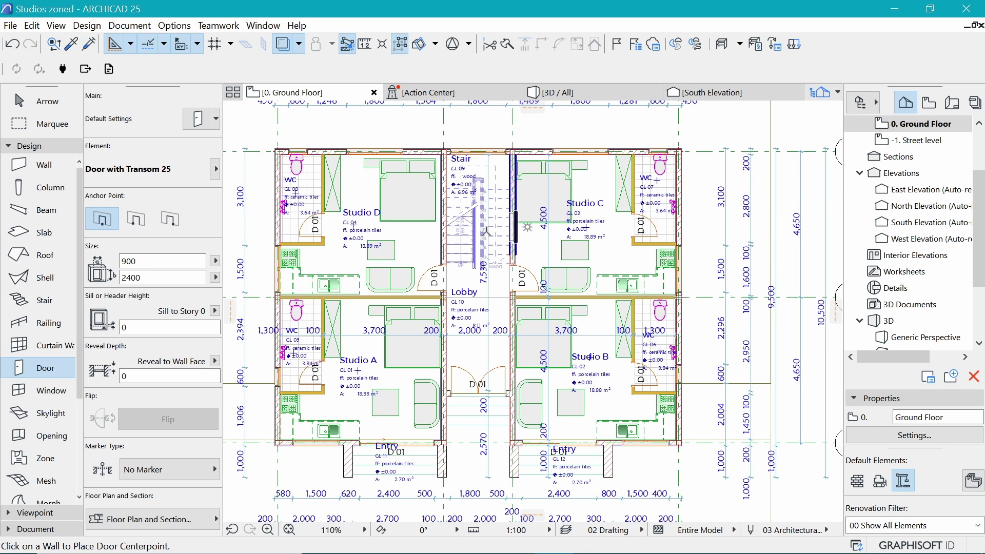
scroll(487, 232, "up", 5)
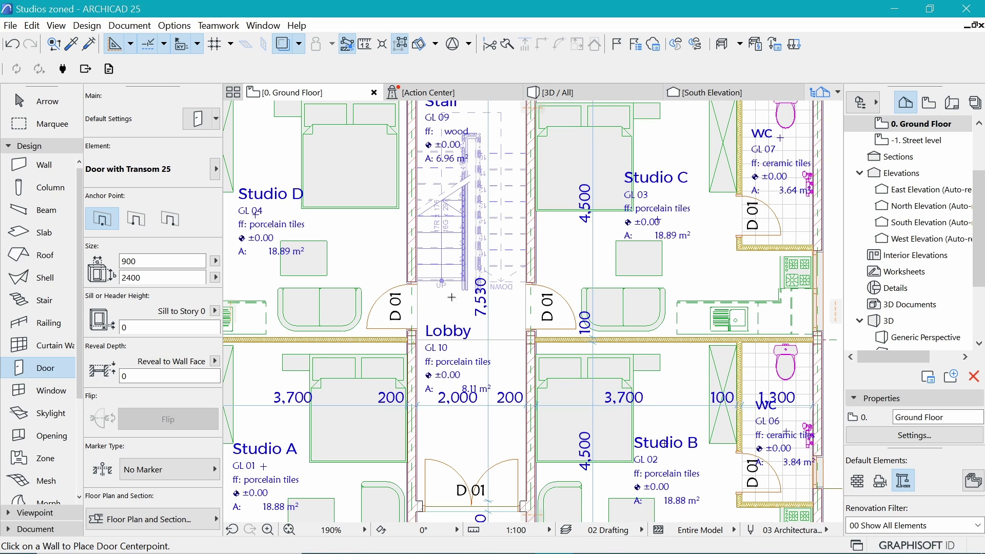
scroll(551, 310, "down", 4)
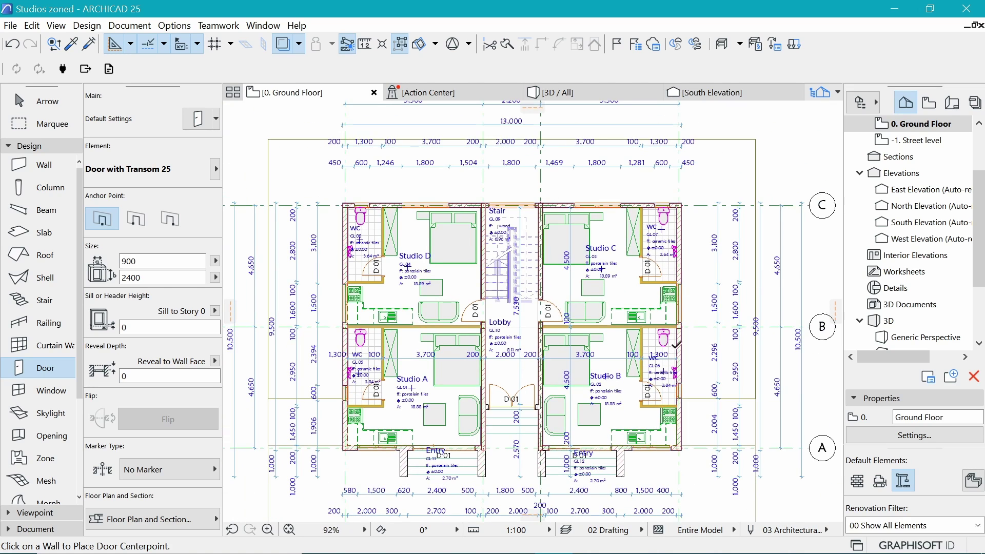
scroll(445, 419, "up", 4)
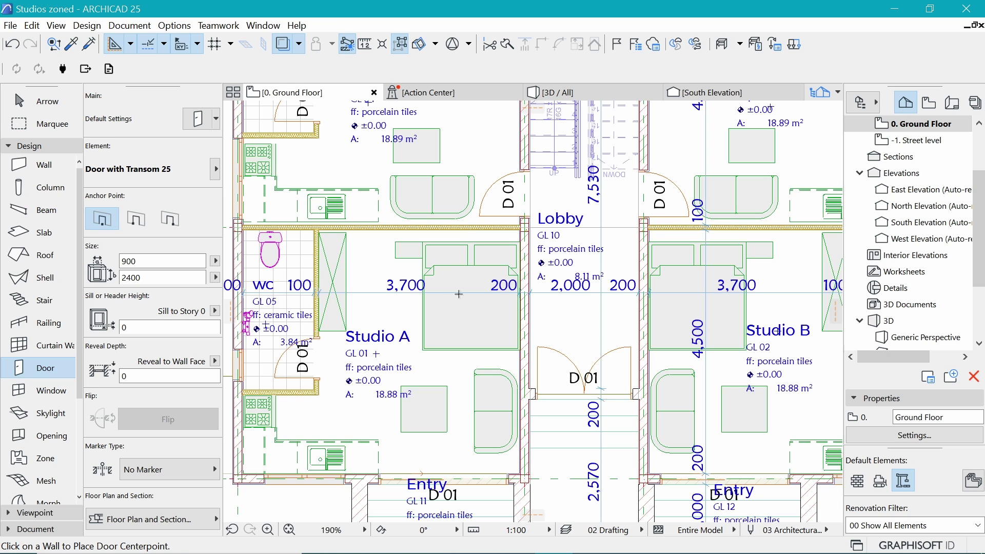
scroll(461, 305, "down", 2)
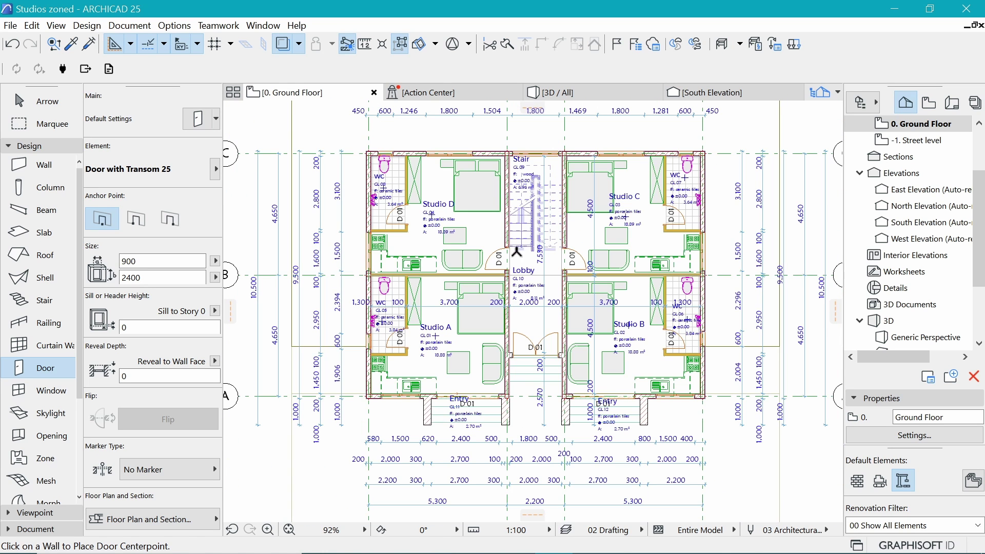
scroll(571, 369, "up", 3)
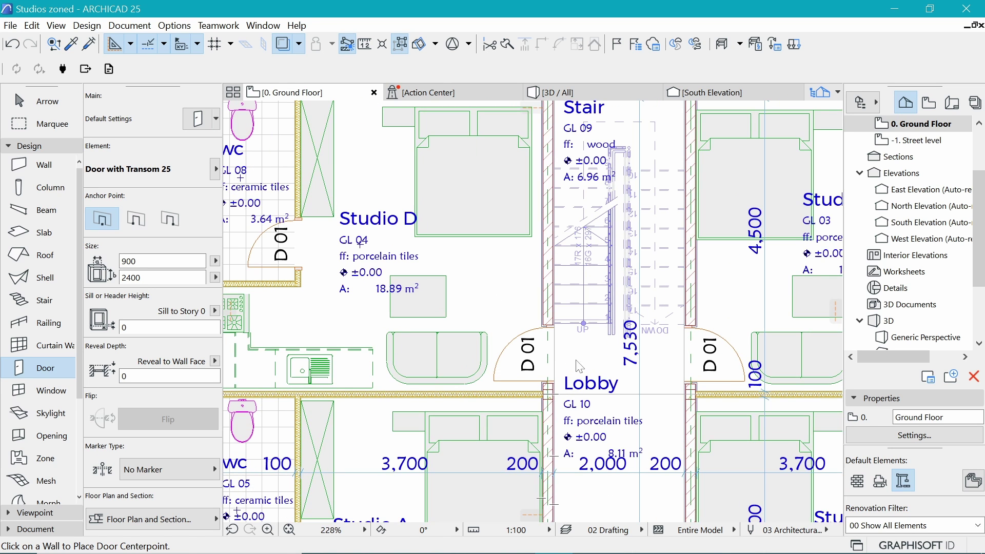
scroll(601, 253, "down", 5)
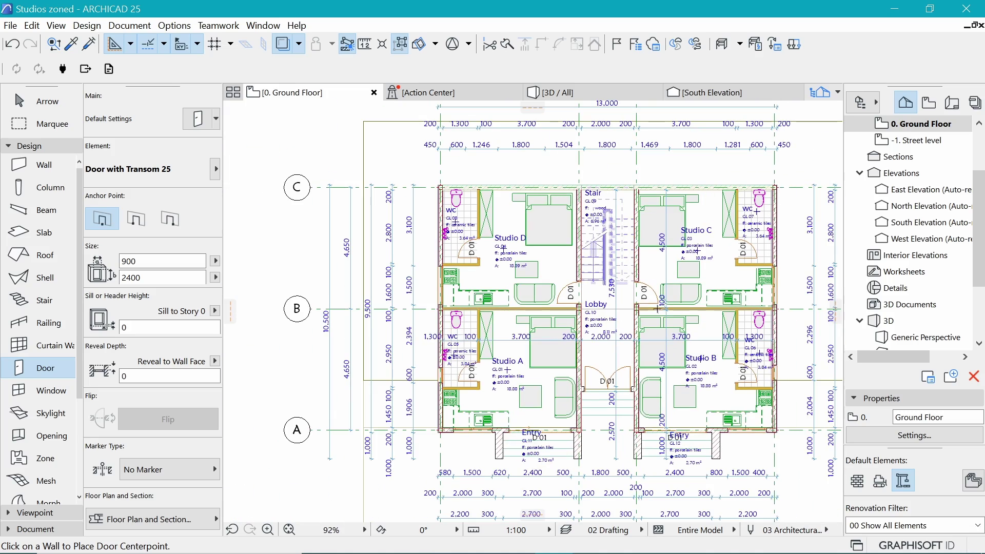
scroll(655, 265, "up", 3)
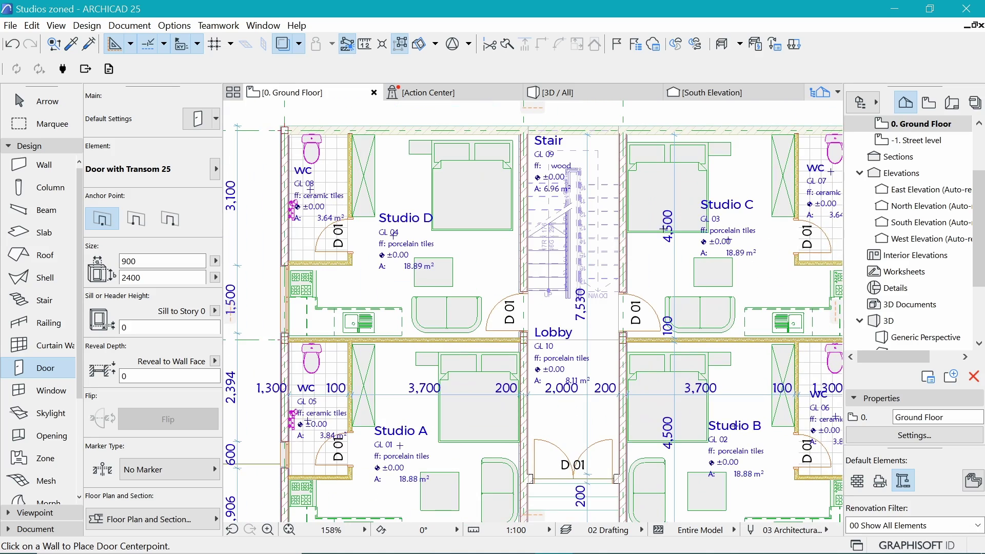
scroll(587, 220, "down", 3)
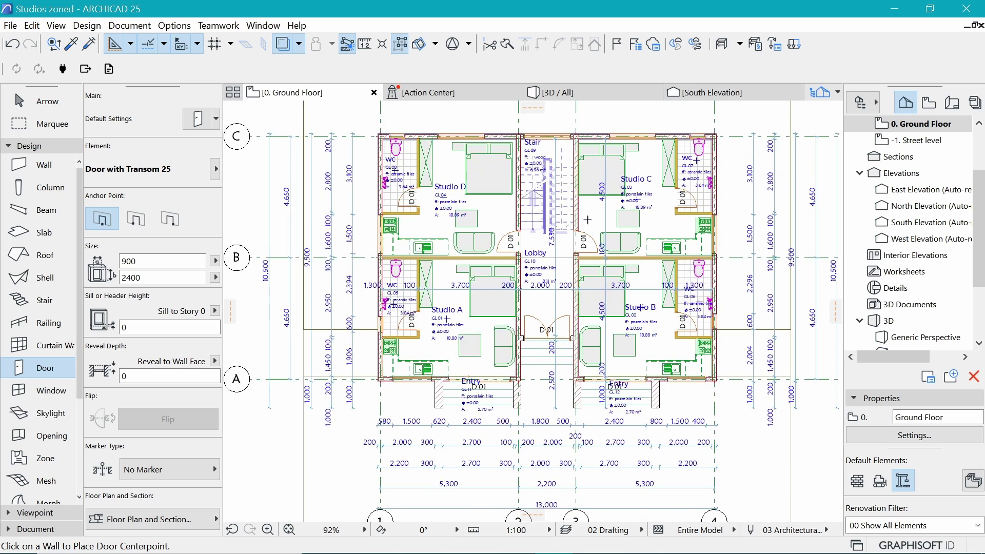
Return to the 3D view and set the marker text pen of all doors to blue pen 6.
left_click(532, 91)
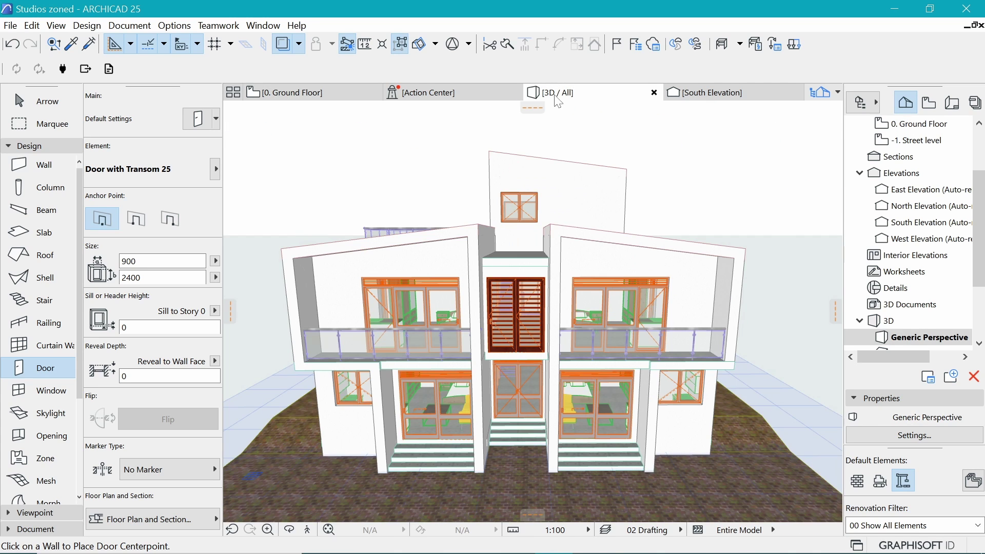
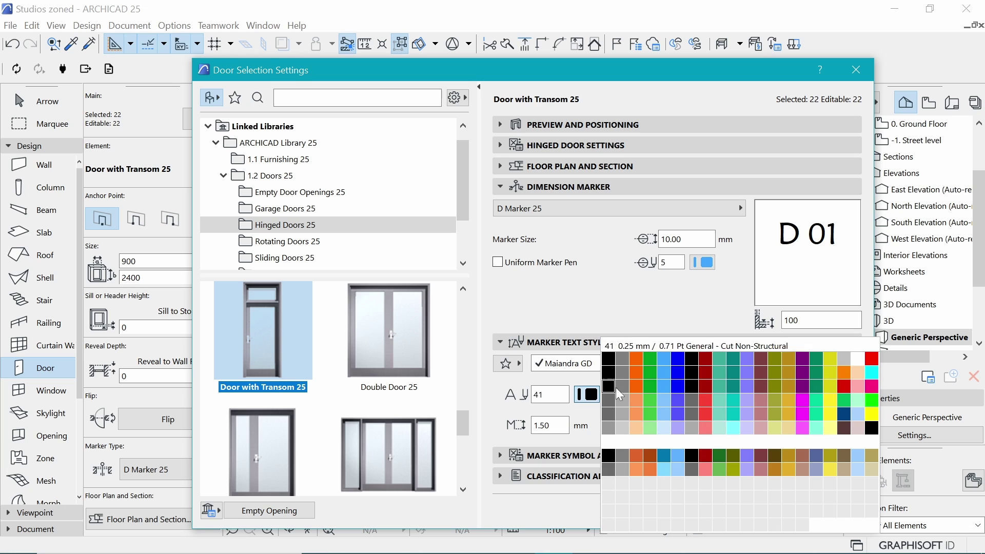
left_click(677, 365)
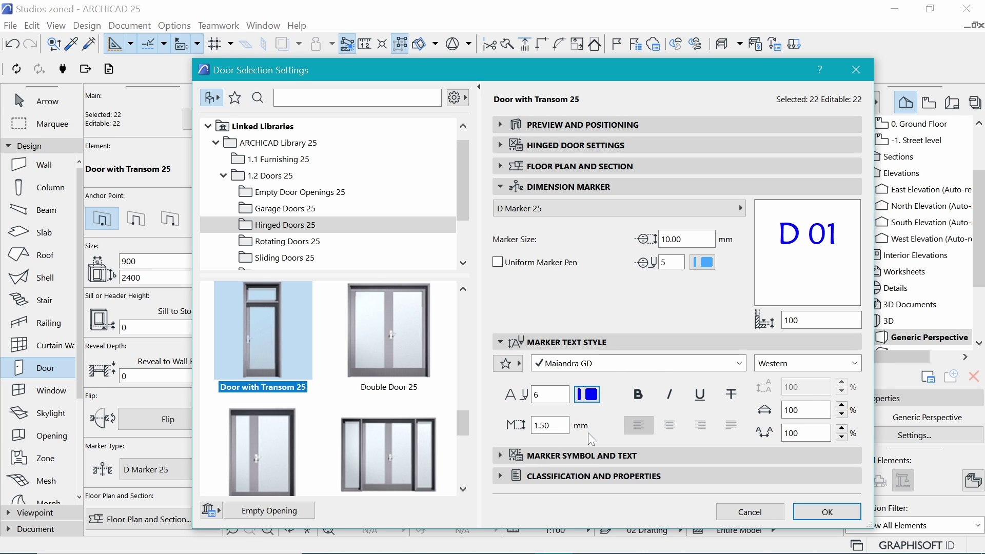
Turn on Flip Marker in the door marker's geometry settings and apply the changes to the selected doors.
left_click(581, 457)
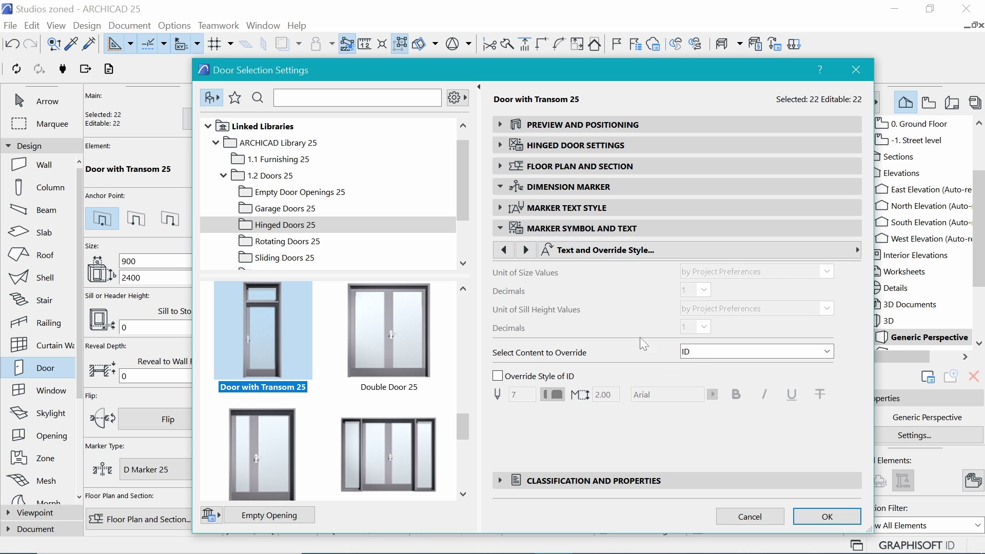
left_click(779, 251)
left_click(765, 252)
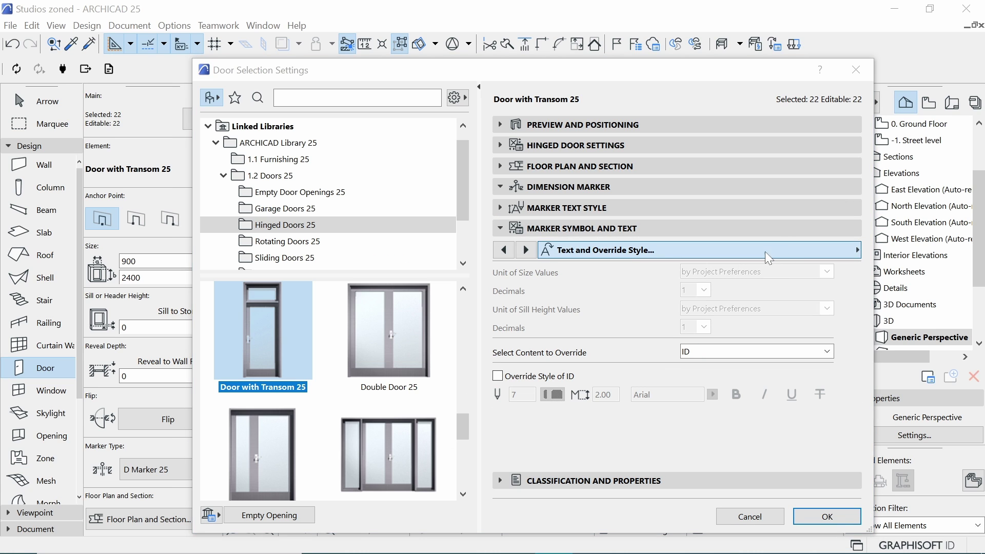
left_click(765, 251)
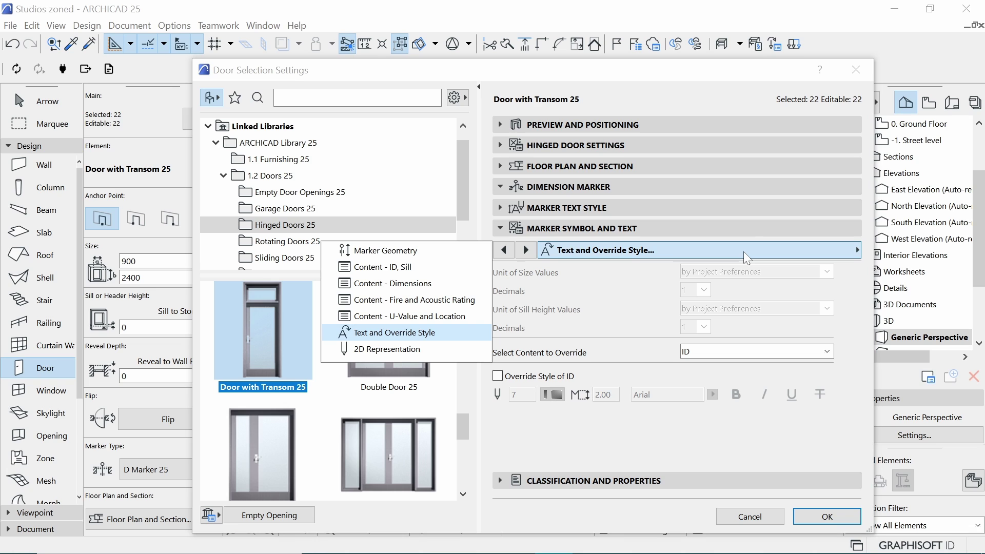
left_click(391, 250)
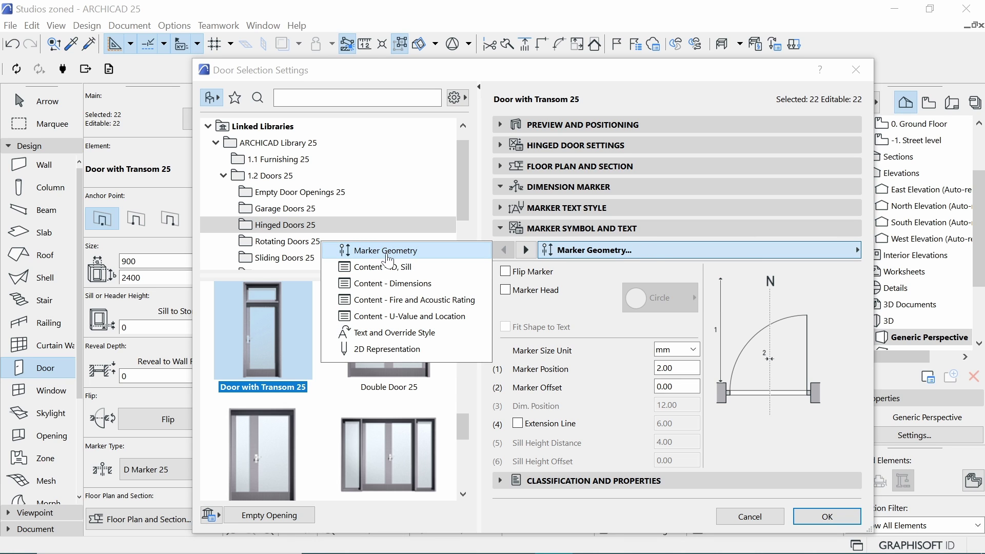
left_click(581, 335)
left_click(516, 273)
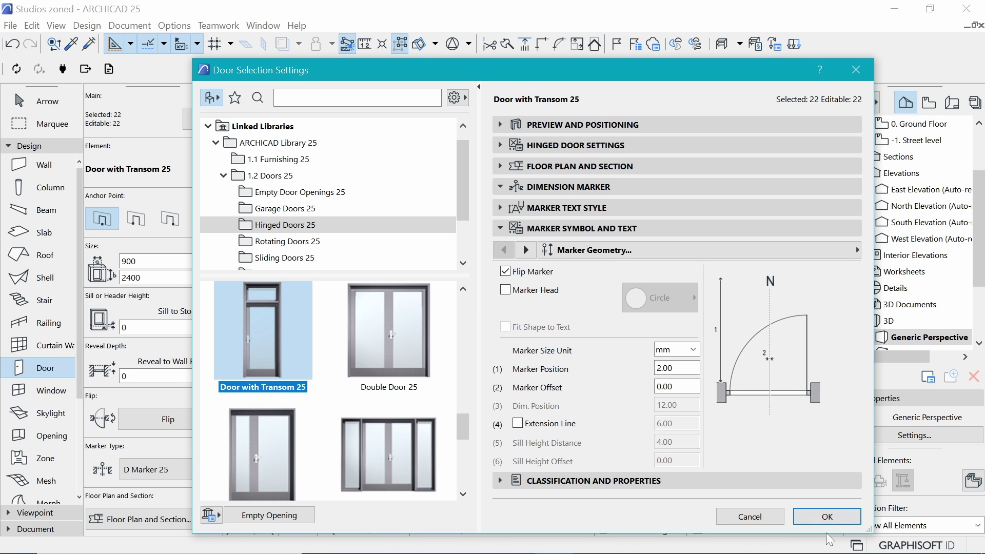
left_click(827, 516)
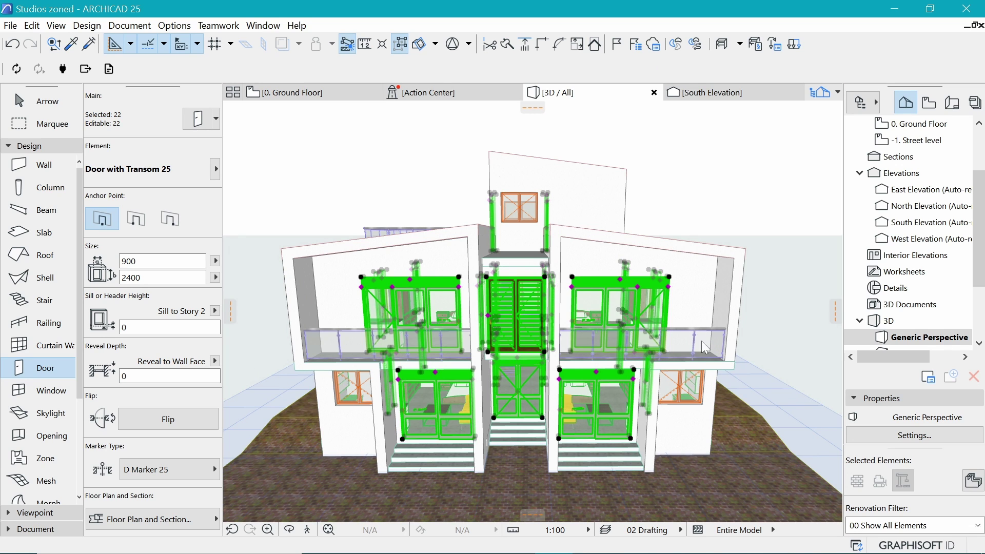
Examine the position and colour of the door markers on the ground floor plan.
left_click(321, 97)
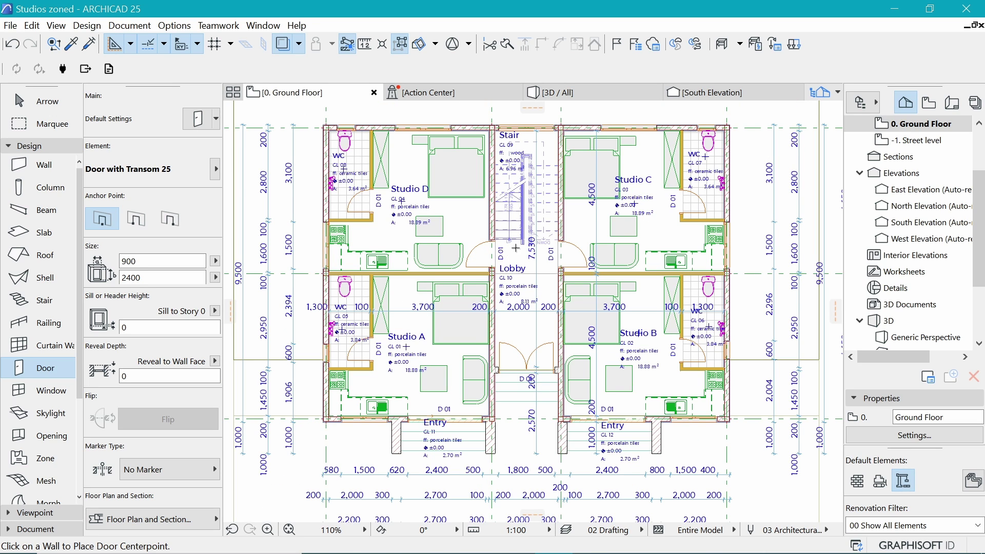
scroll(385, 351, "up", 6)
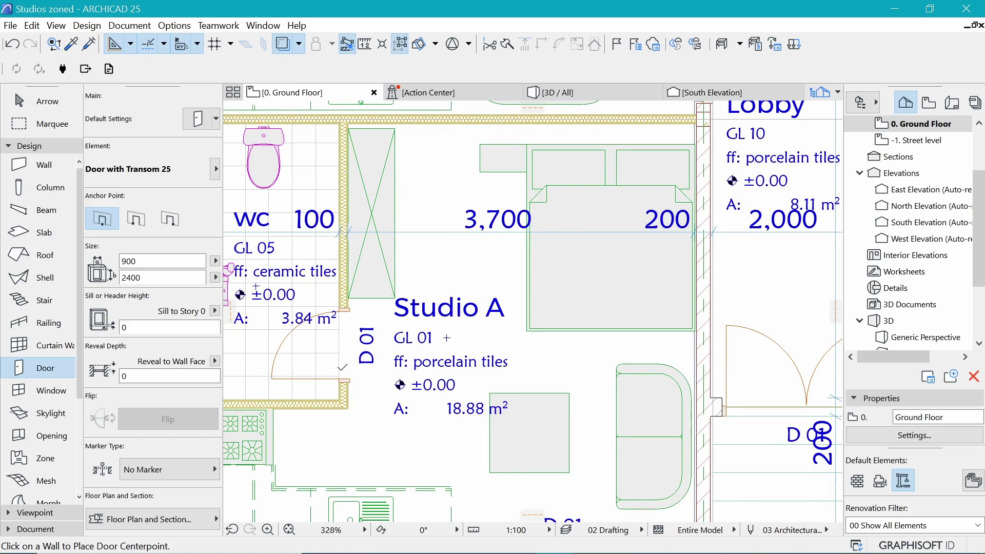
scroll(359, 342, "down", 6)
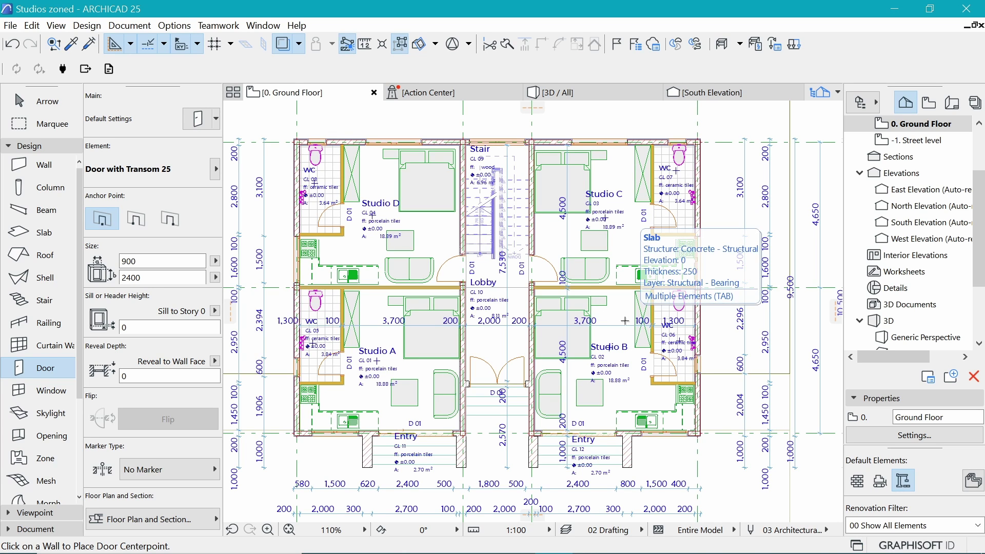
scroll(576, 247, "down", 2)
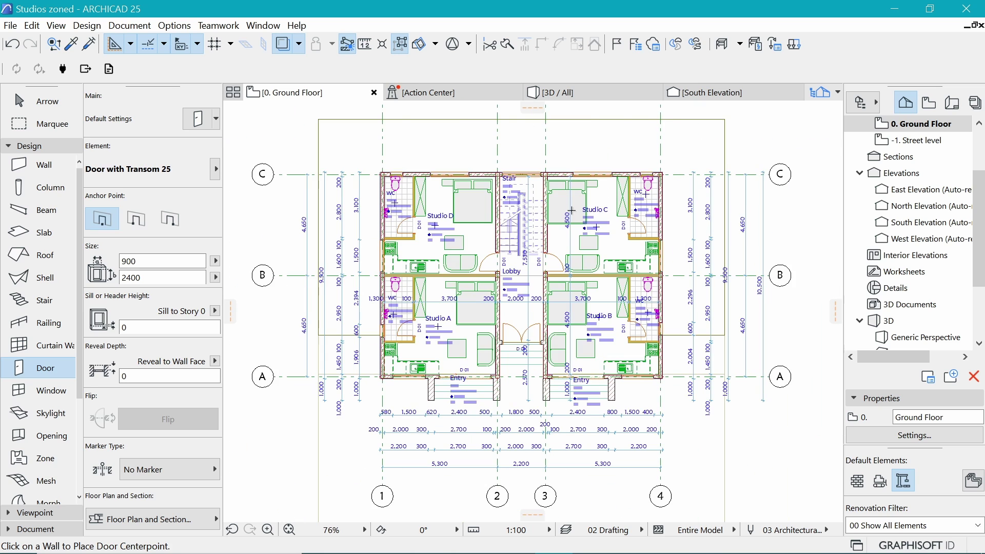
scroll(485, 207, "up", 1)
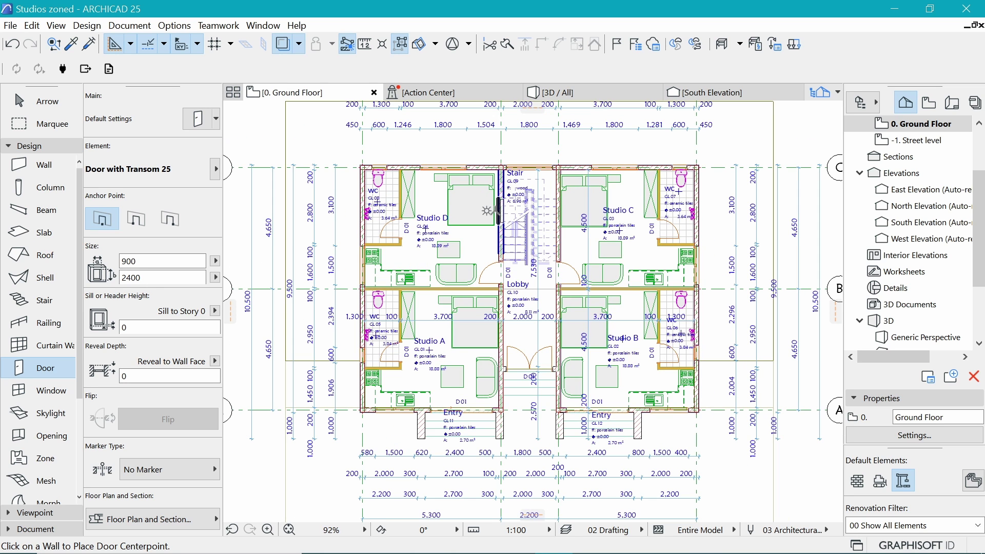
Select all windows in the 3D view and assign W Marker 25 as their dimension marker.
left_click(577, 97)
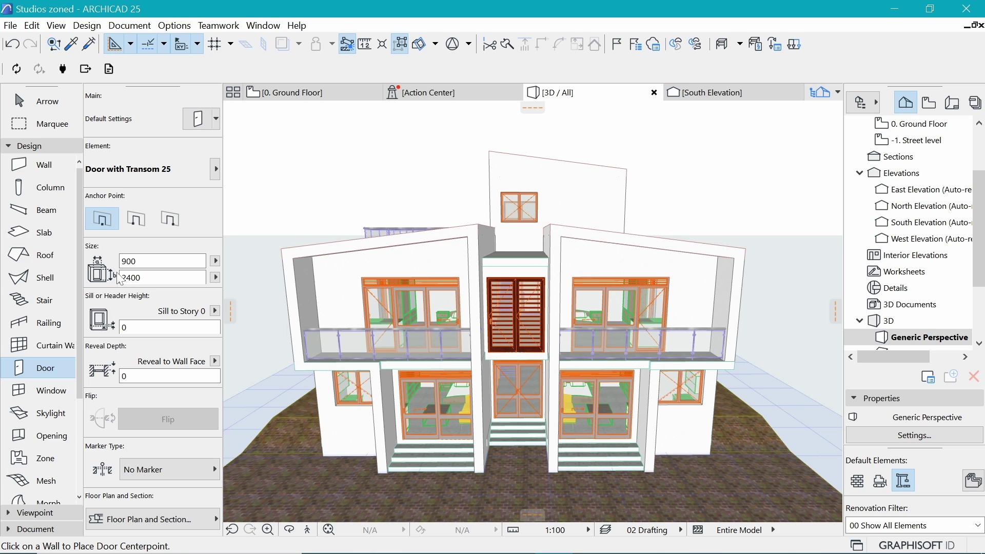
left_click(45, 390)
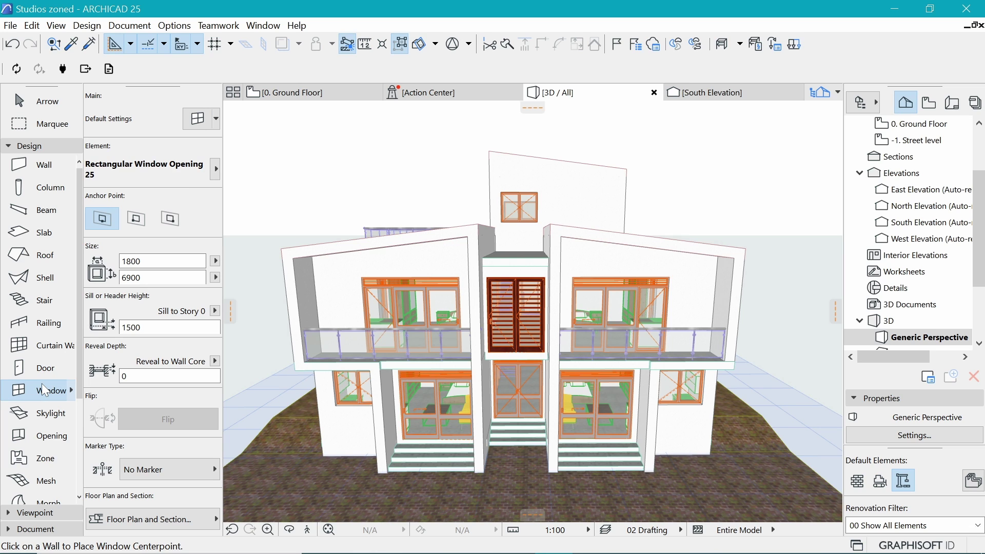
double_click(45, 390)
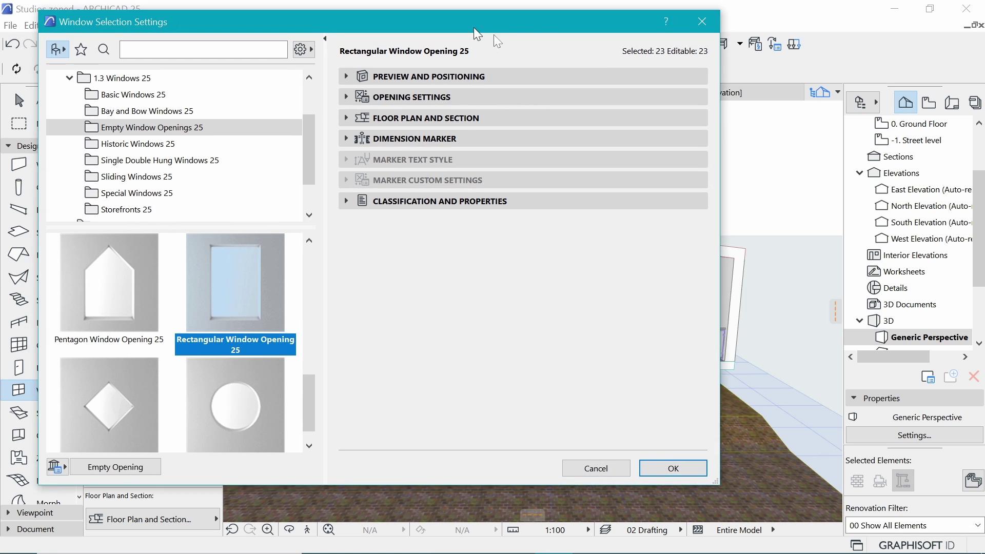
left_click_drag(474, 29, 642, 56)
left_click(584, 167)
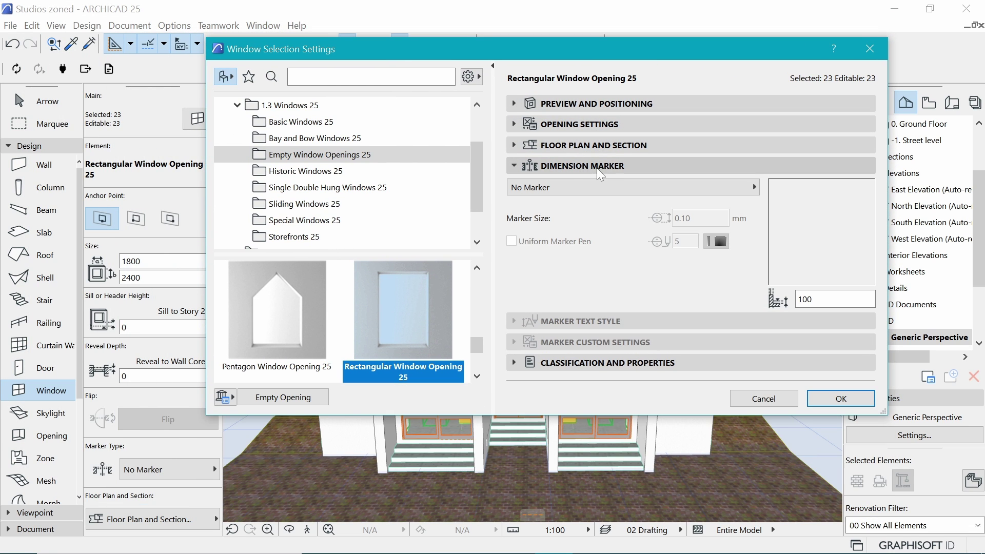
left_click(596, 182)
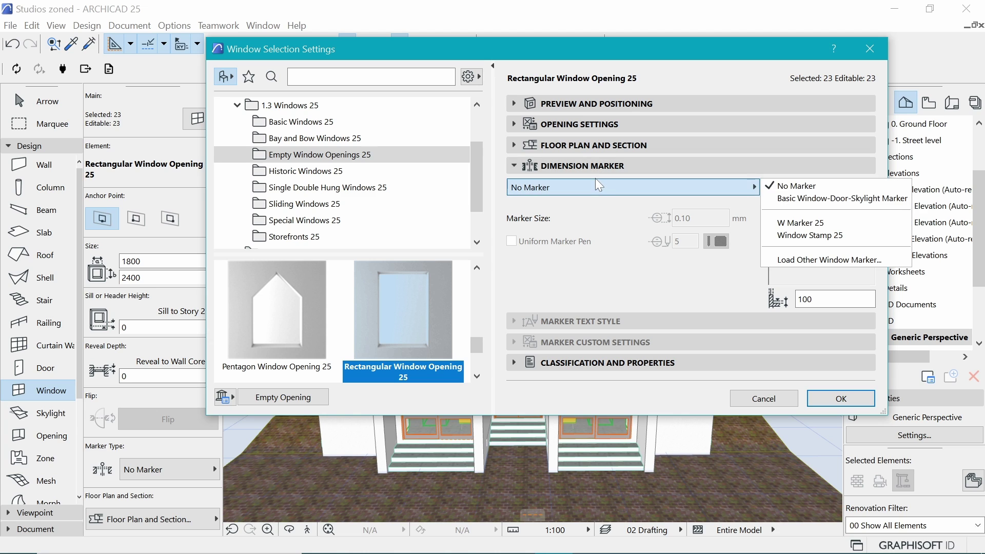
left_click(790, 224)
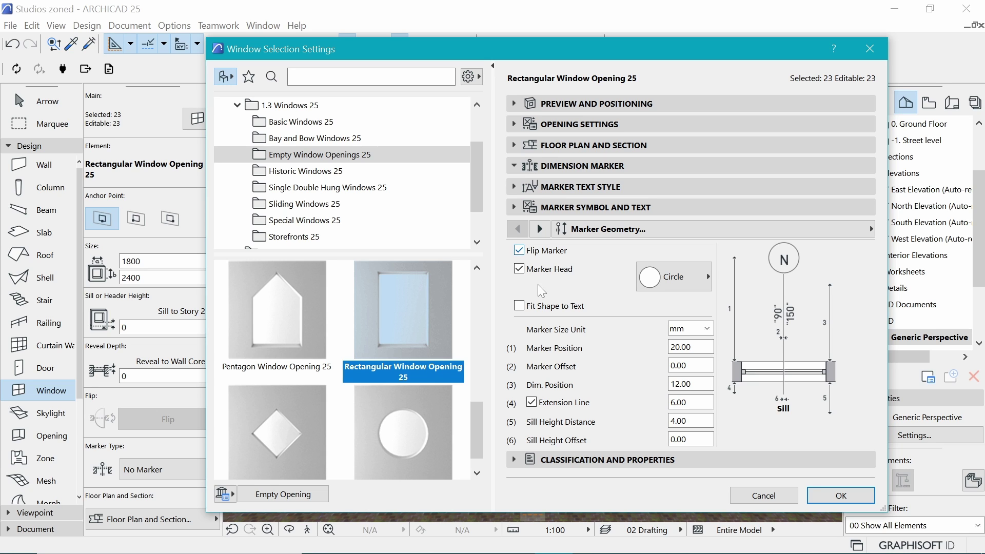
Turn off the window marker's Flip Marker, Marker Head and Extension Line options and set its Marker Position to 2 mm.
left_click(520, 251)
left_click(521, 270)
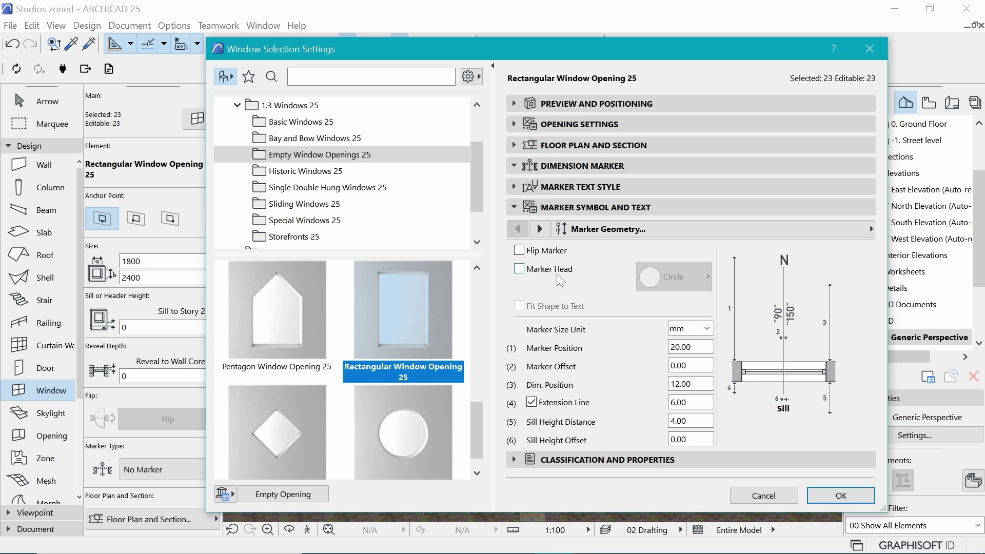
left_click(532, 403)
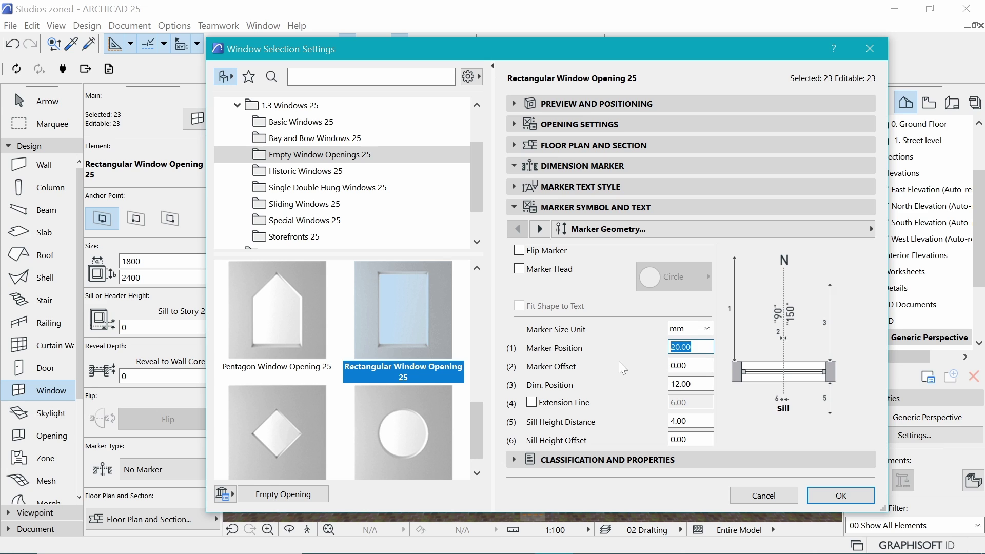
type("2")
key("Return")
Turn off Show Sill in the window marker's ID and sill content settings.
left_click(541, 230)
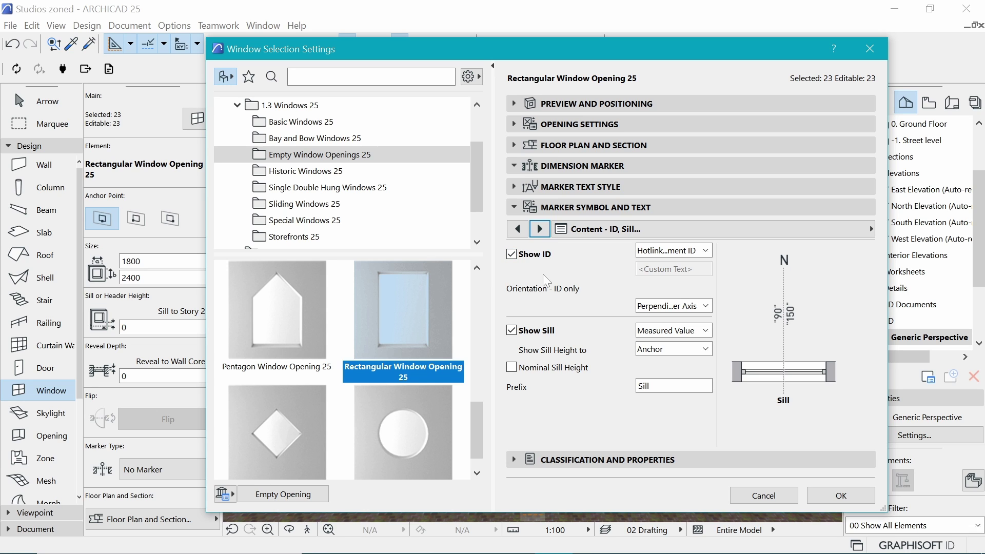
left_click(511, 331)
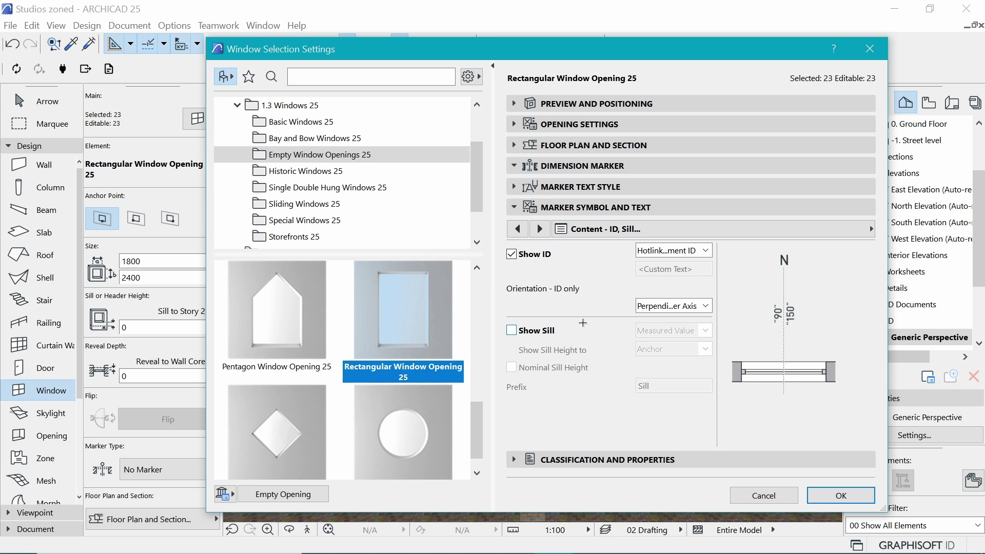
Change the ID of all selected windows to W 01 in their classification and properties.
left_click(616, 459)
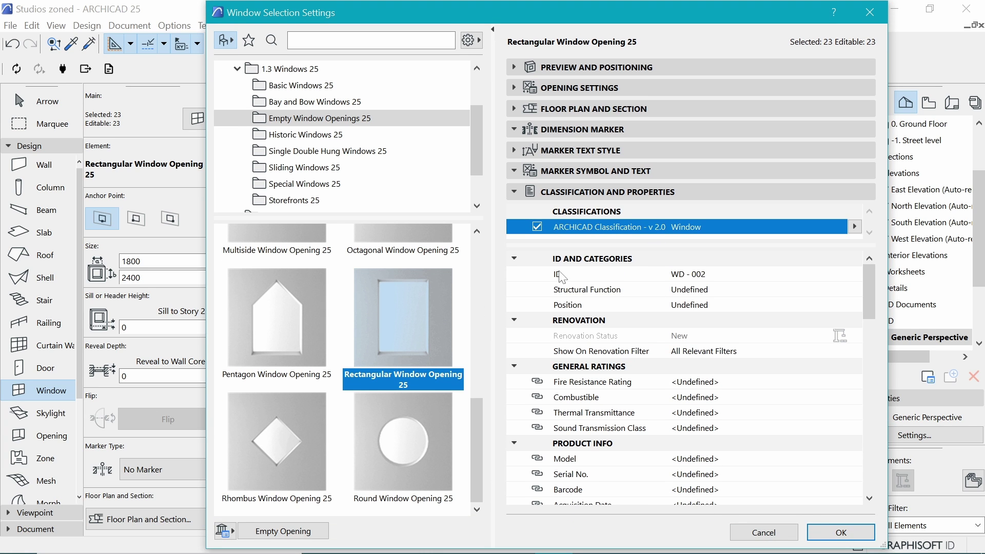
left_click(709, 277)
left_click_drag(708, 274, 686, 274)
key("BackSpace")
key("BackSpace")
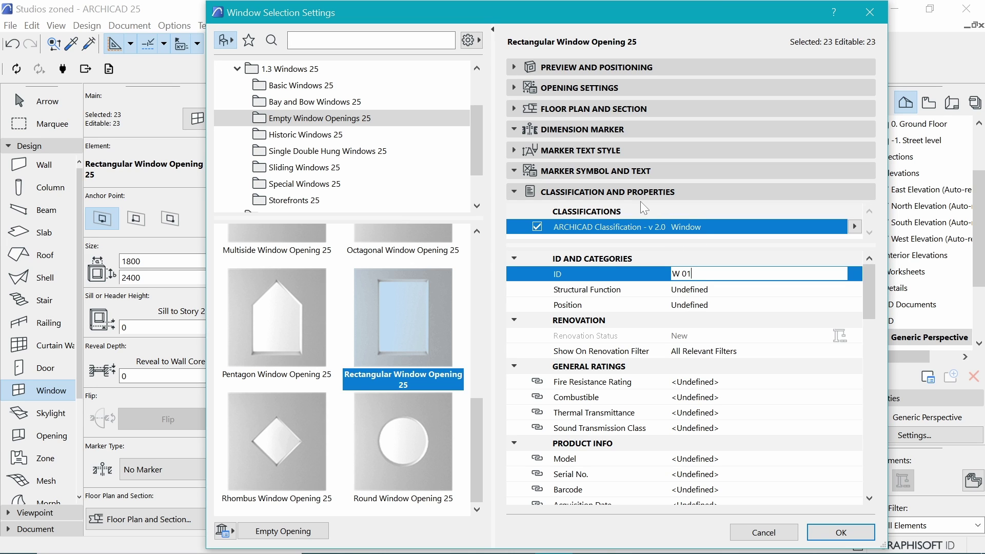
Turn off Show Dimensions in the window marker's content and go through its remaining rating, U-value, location and text override settings.
left_click(604, 174)
left_click(604, 174)
left_click(603, 173)
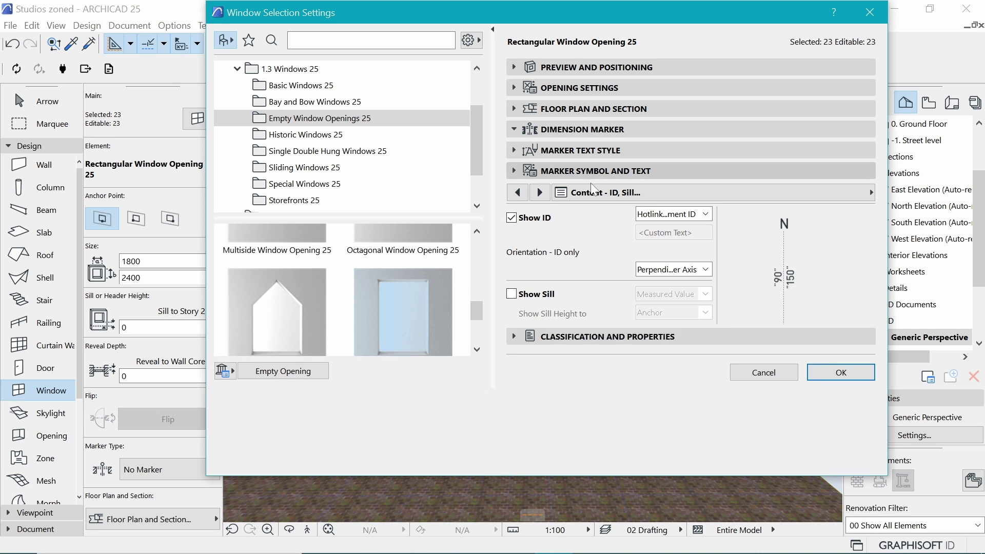
left_click(540, 193)
left_click(517, 215)
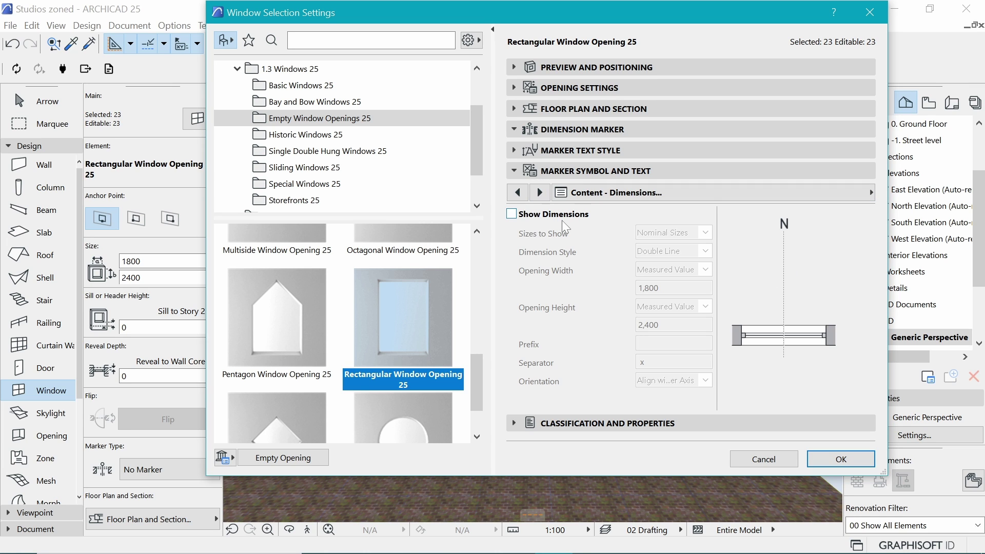
left_click(540, 192)
left_click(540, 193)
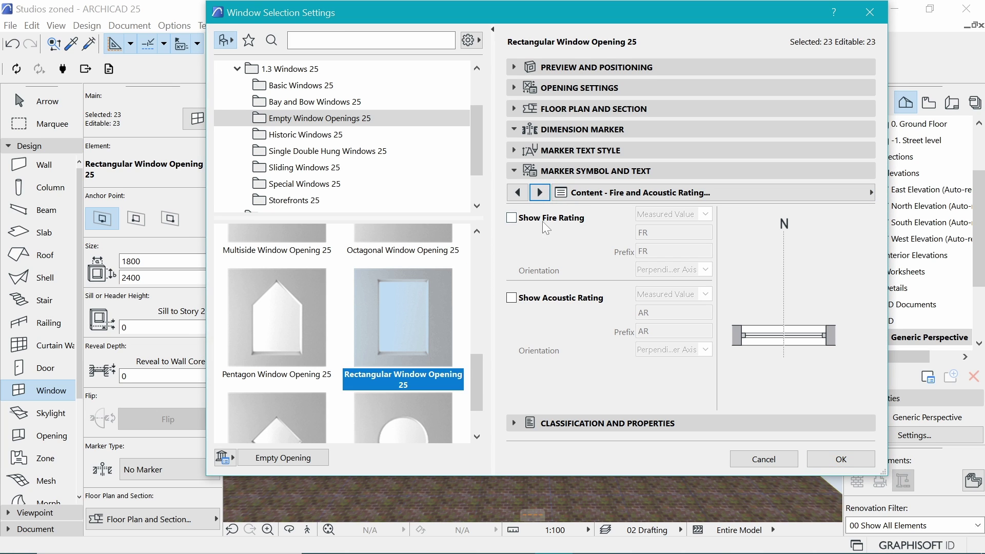
left_click(543, 192)
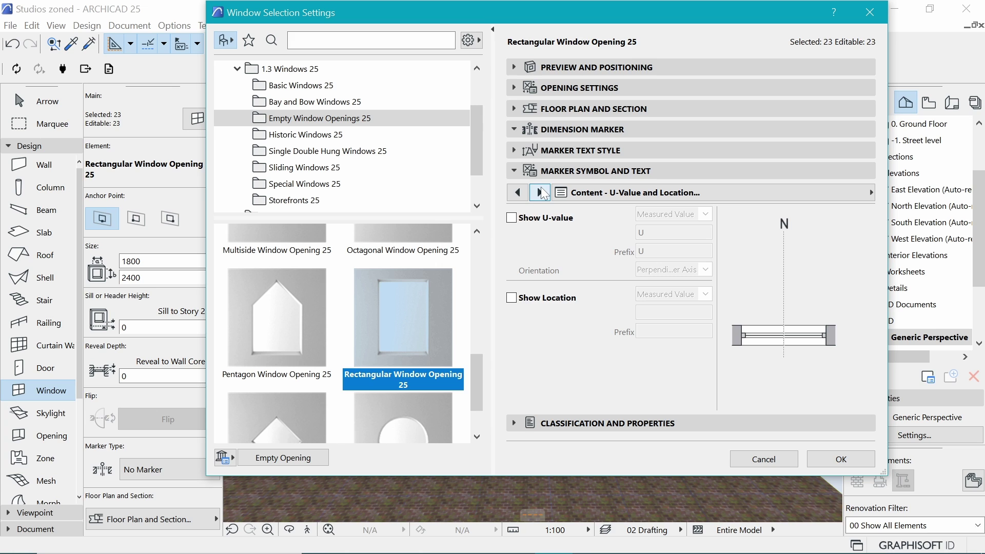
left_click(540, 193)
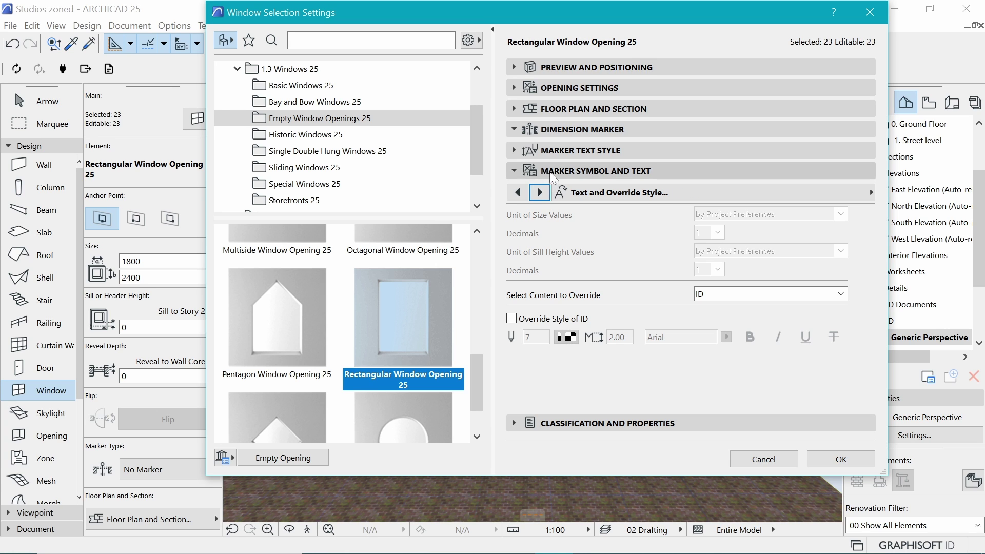
left_click(539, 190)
Set the window marker text to the Maiandra GD font with pen 6 and apply the settings to all selected windows.
left_click(571, 147)
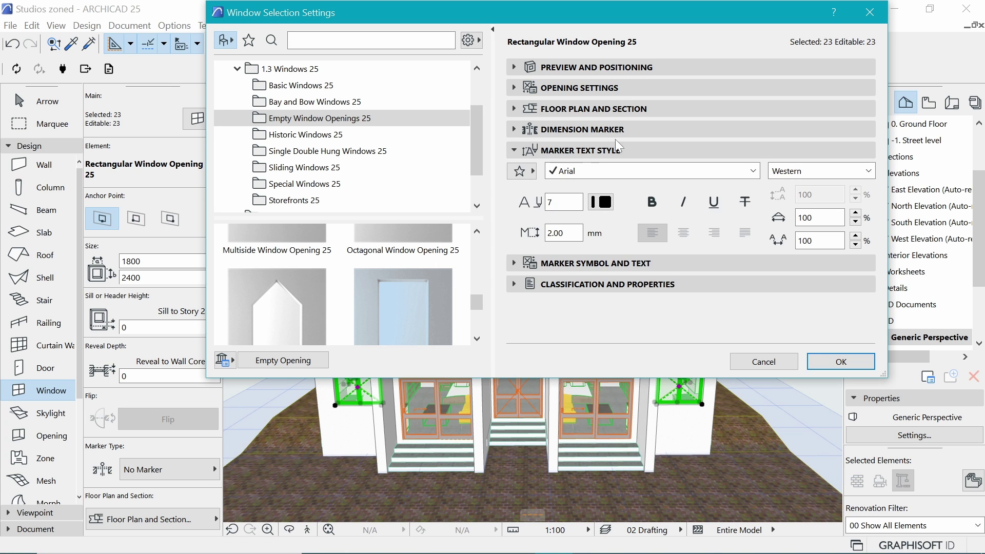
left_click(710, 170)
left_click_drag(753, 64, 753, 215)
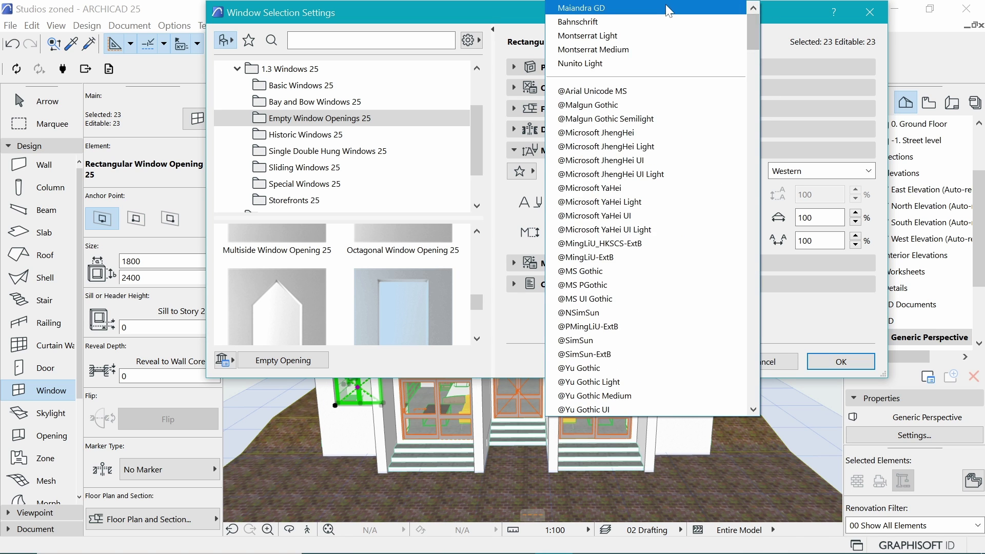
left_click(590, 7)
left_click(602, 202)
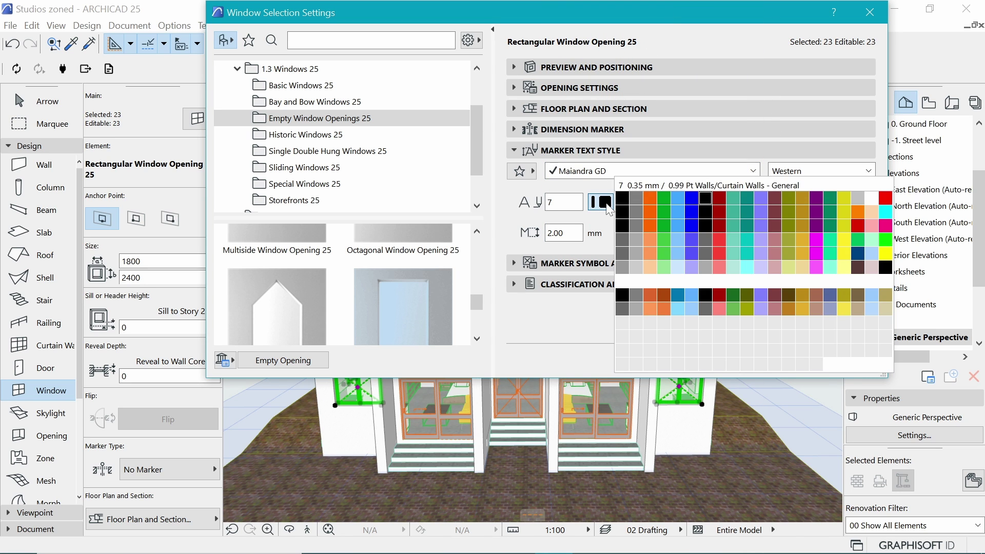
left_click(692, 198)
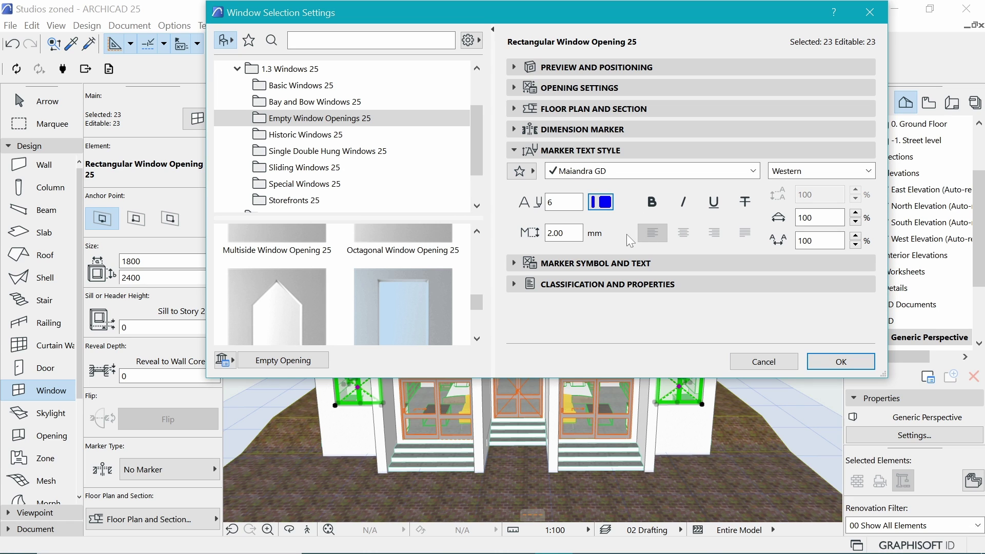
left_click(635, 151)
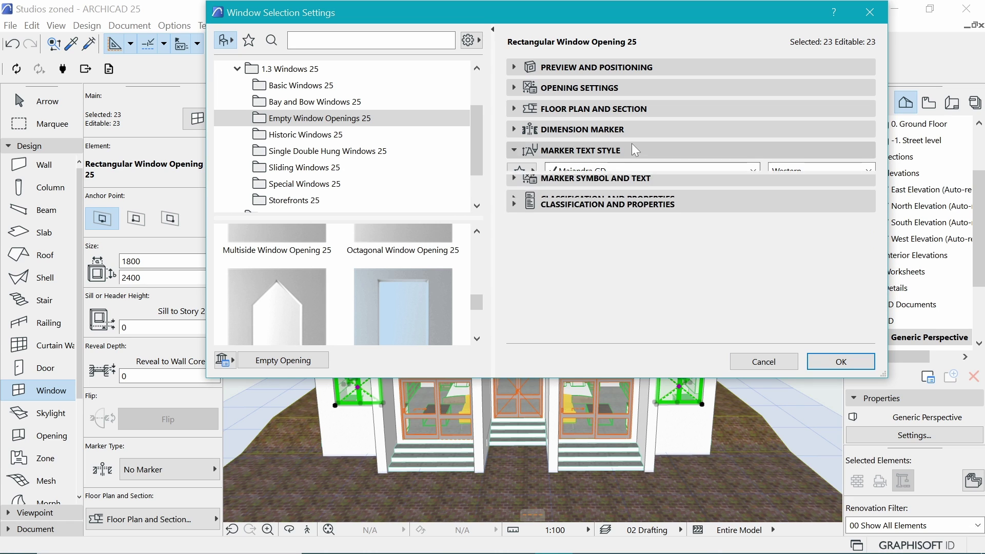
left_click(630, 133)
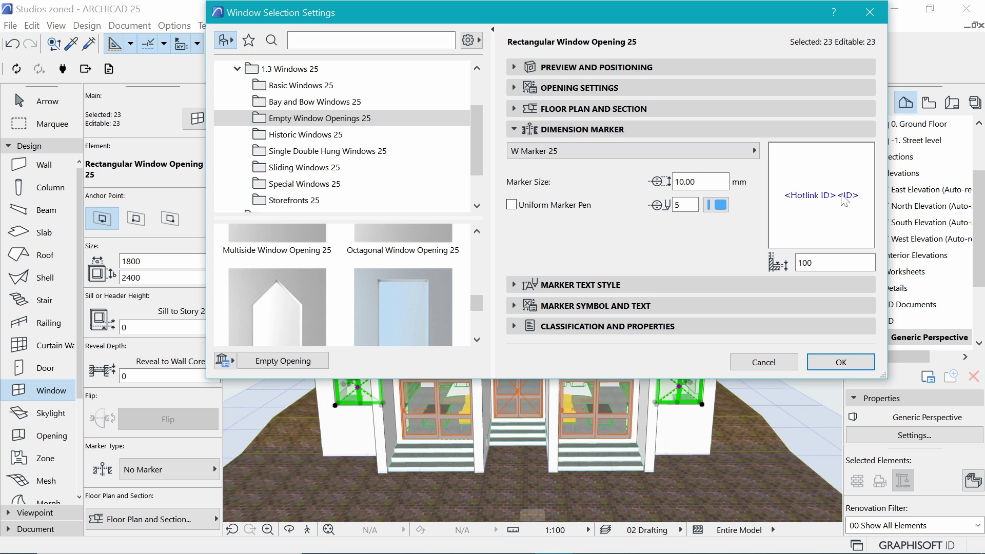
left_click(829, 357)
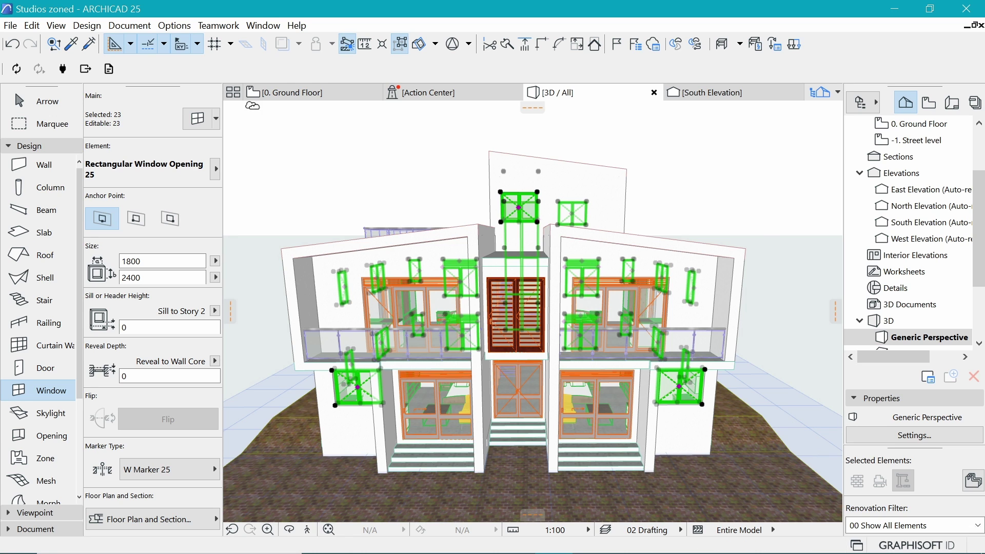
Examine the window markers on the Ground Floor, First Floor and Terrace plans.
left_click(288, 93)
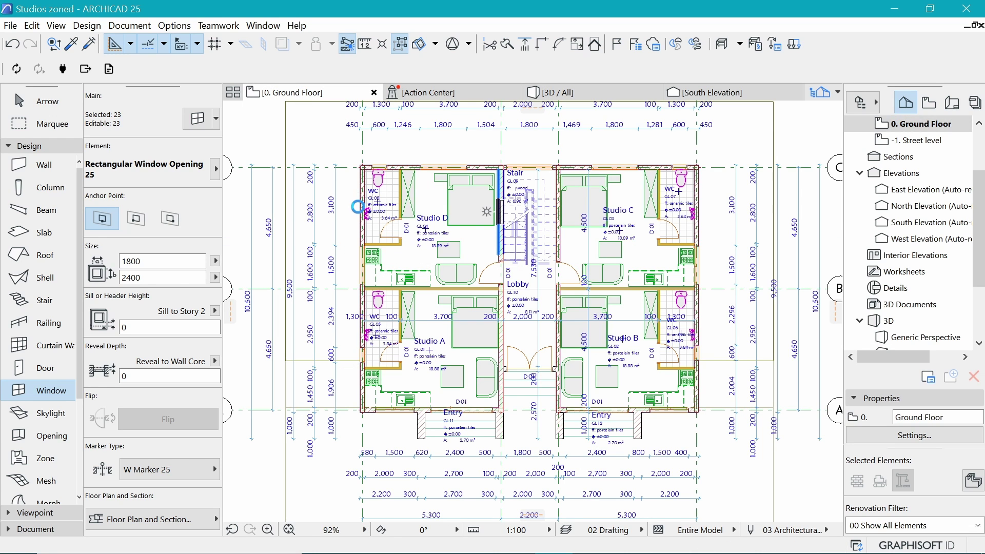
key("Escape")
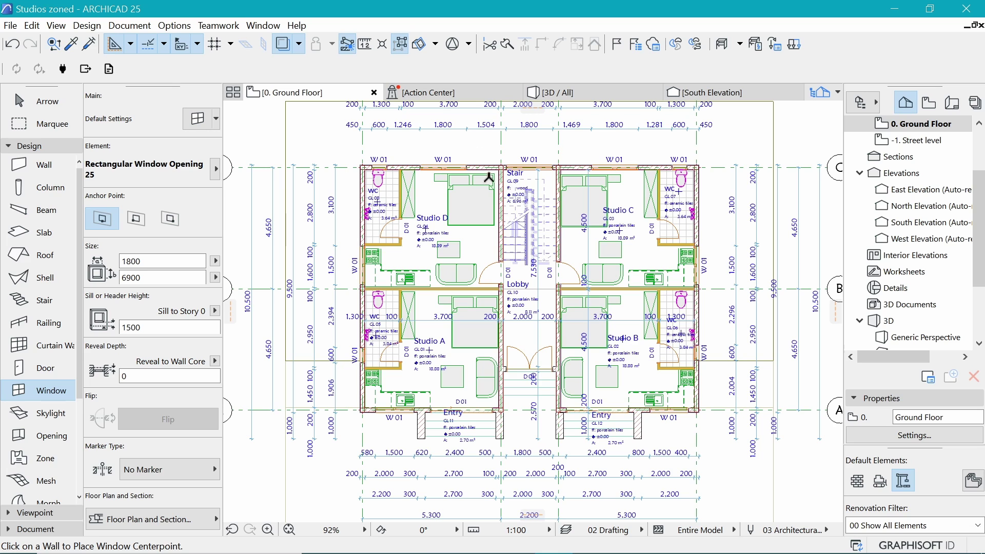
scroll(914, 206, "up", 3)
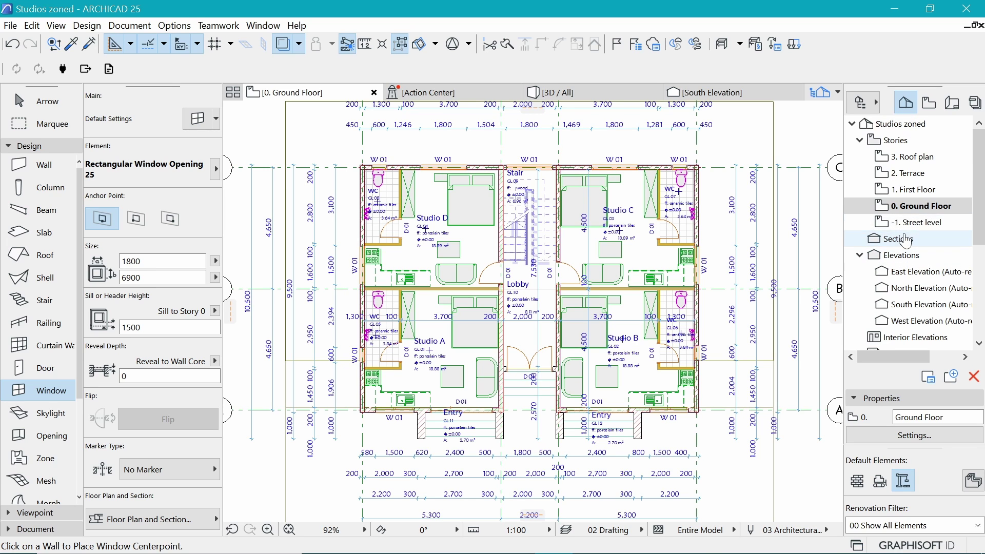
left_click(913, 189)
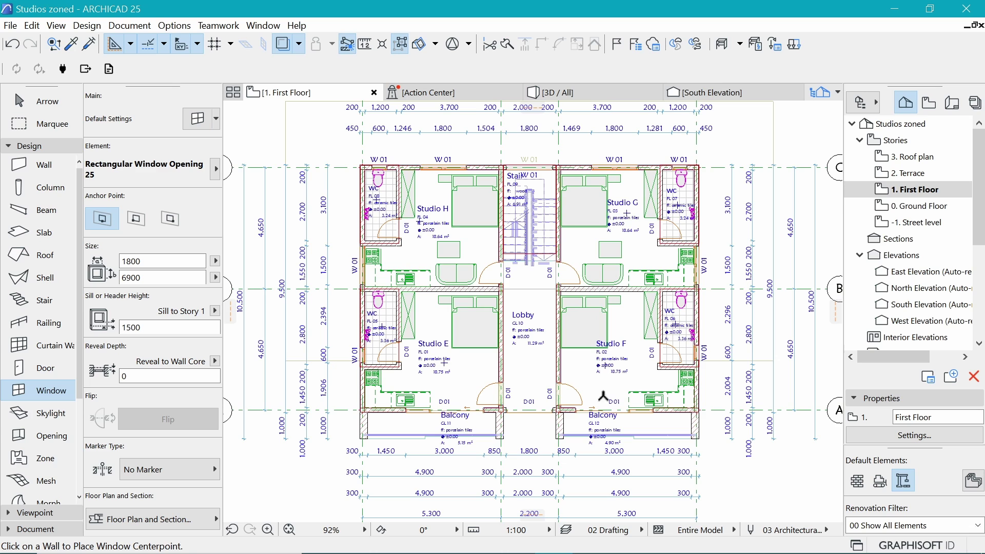
left_click(906, 177)
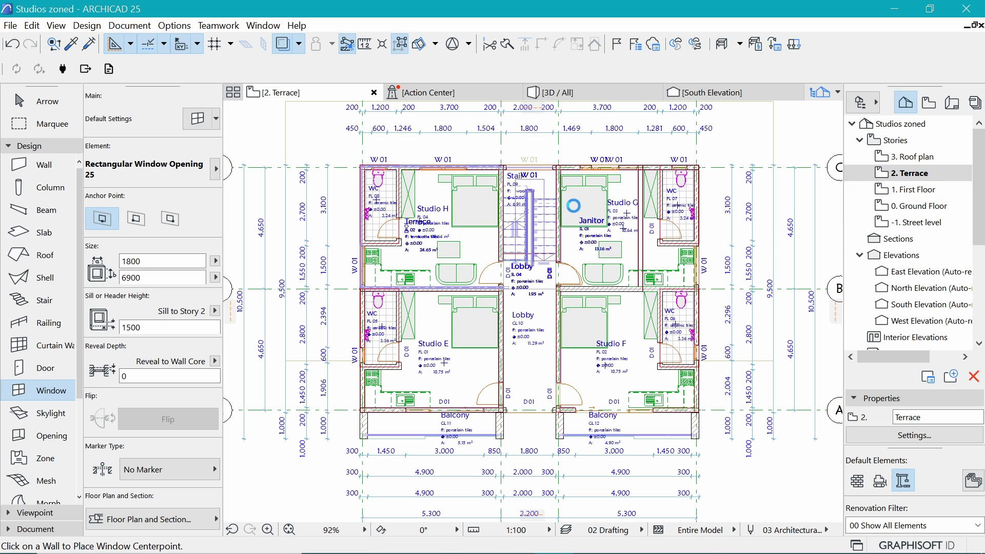
scroll(523, 158, "up", 3)
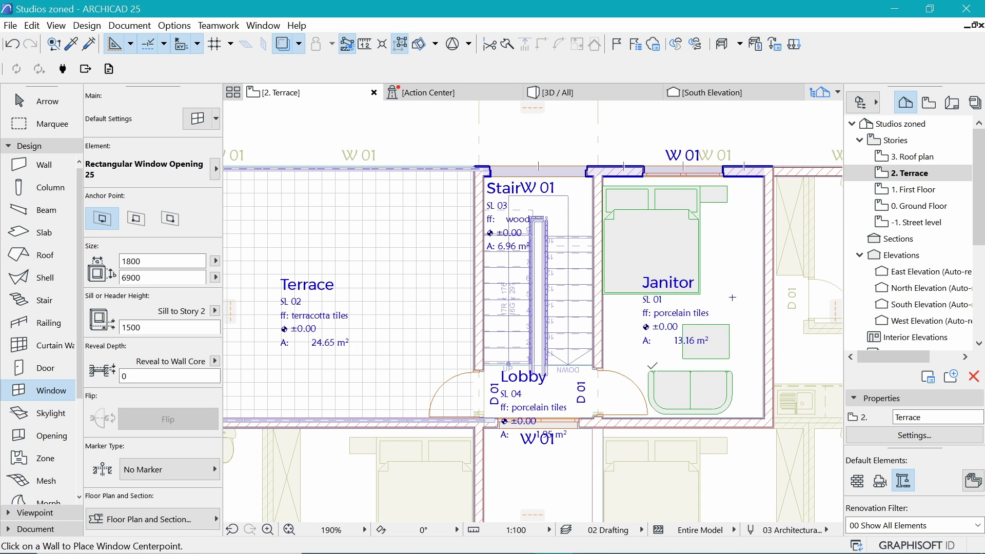
key("ctrl+shift+f")
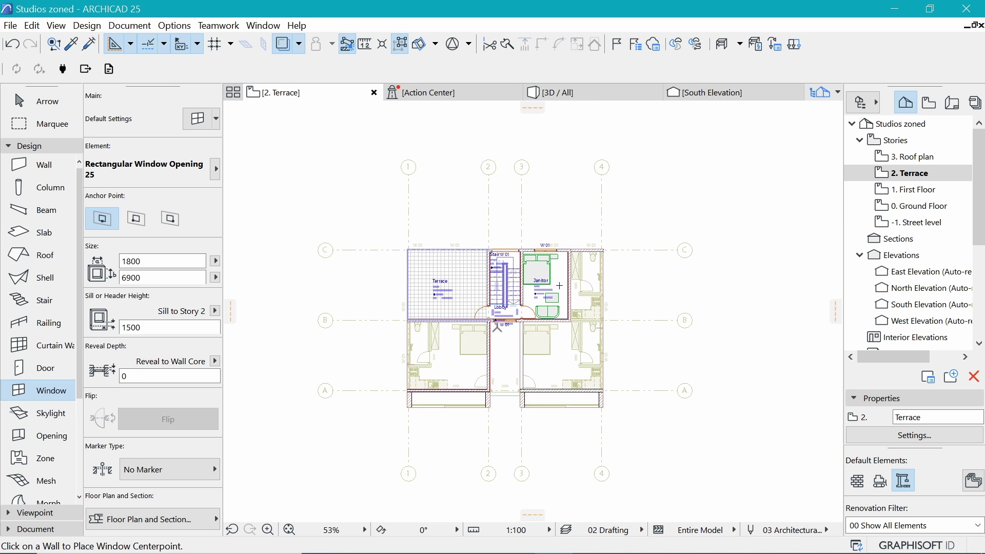
scroll(560, 286, "up", 3)
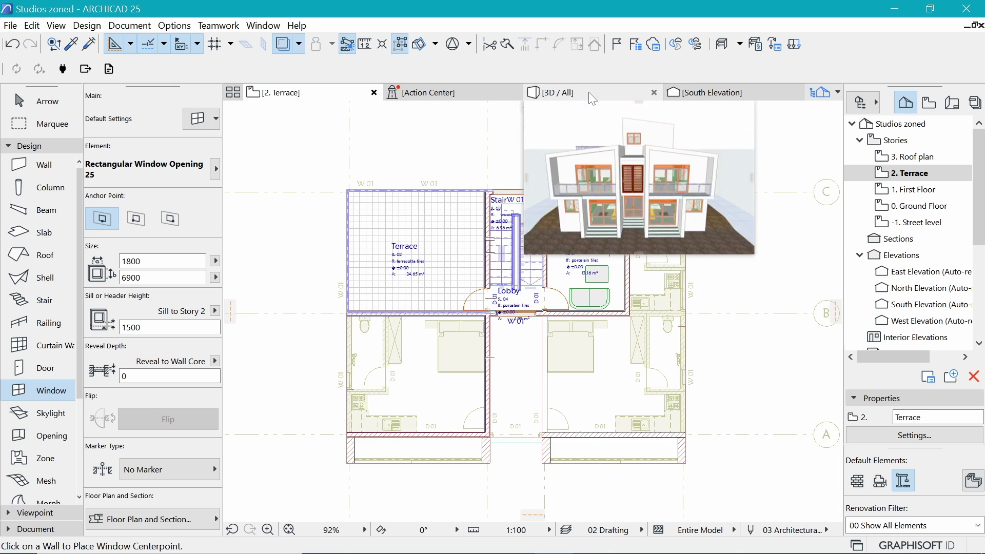
Return to the 3D view of the front facade with no elements selected.
left_click(558, 93)
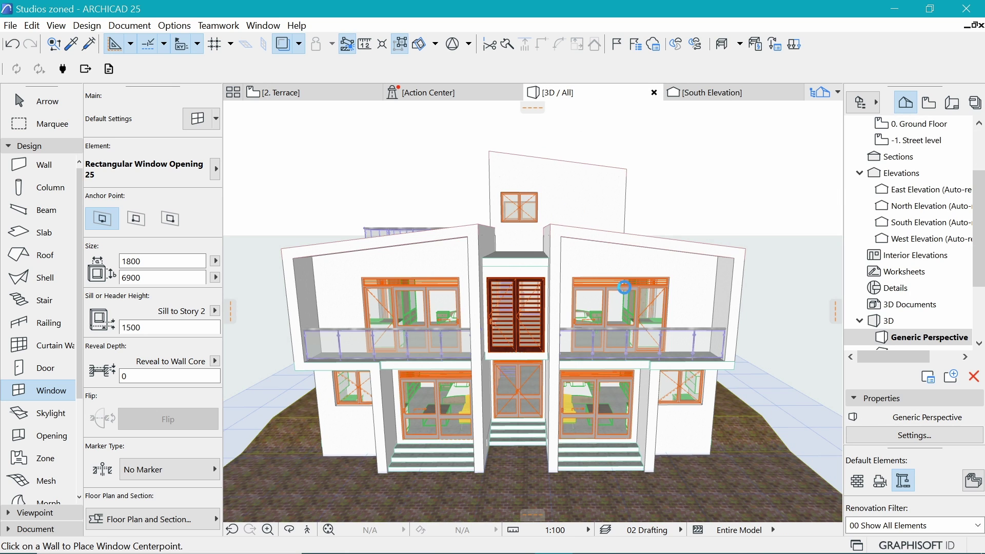
key("ctrl+a")
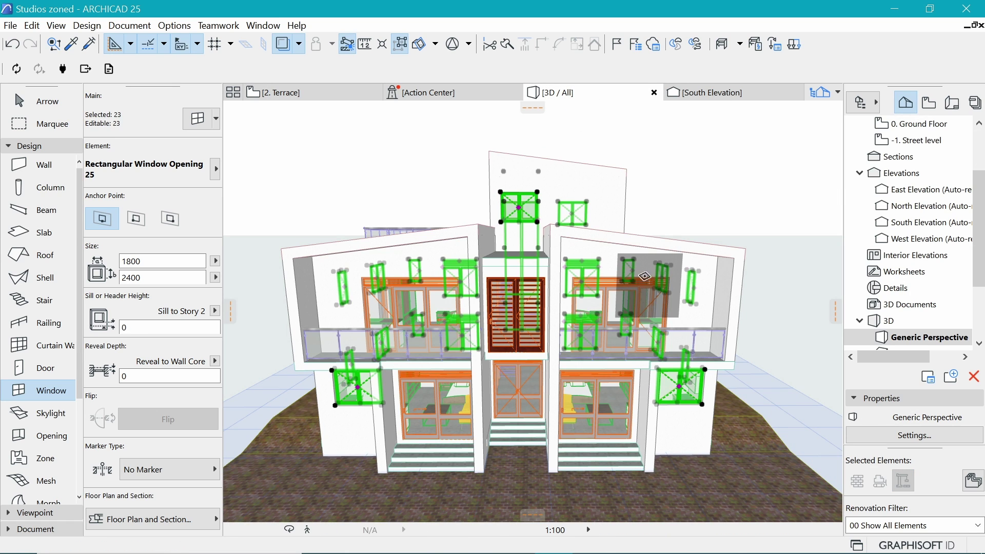
key("Escape")
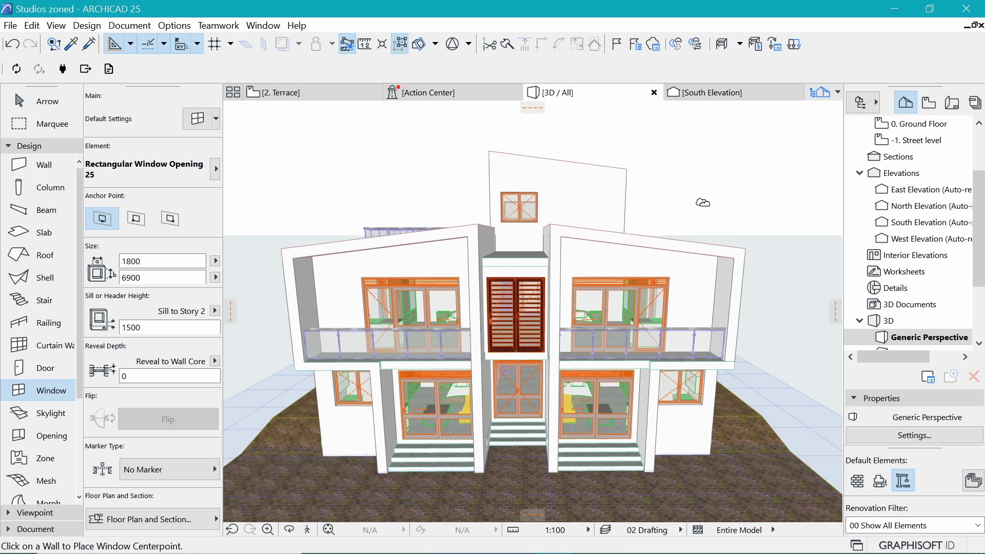
scroll(639, 203, "up", 3)
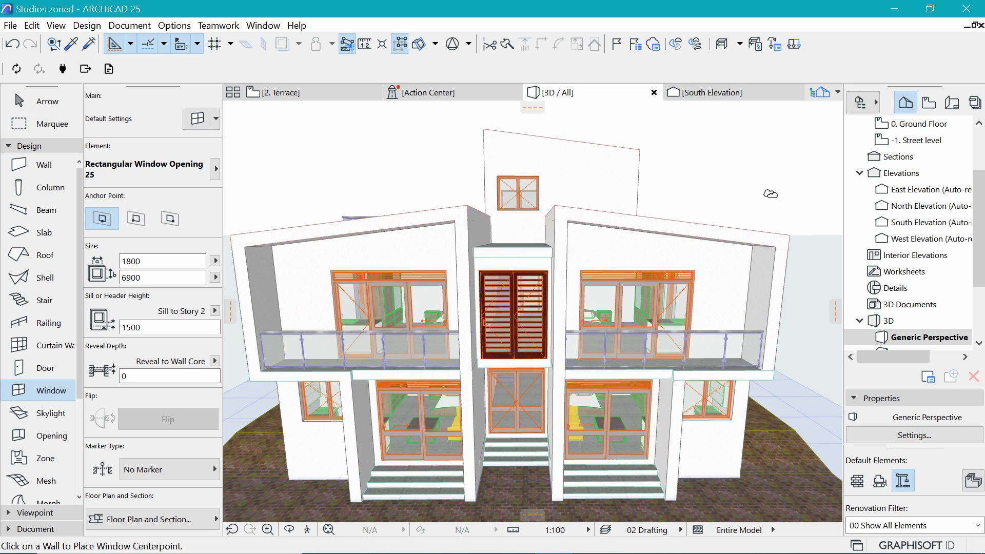
middle_click_drag(398, 288, 441, 252)
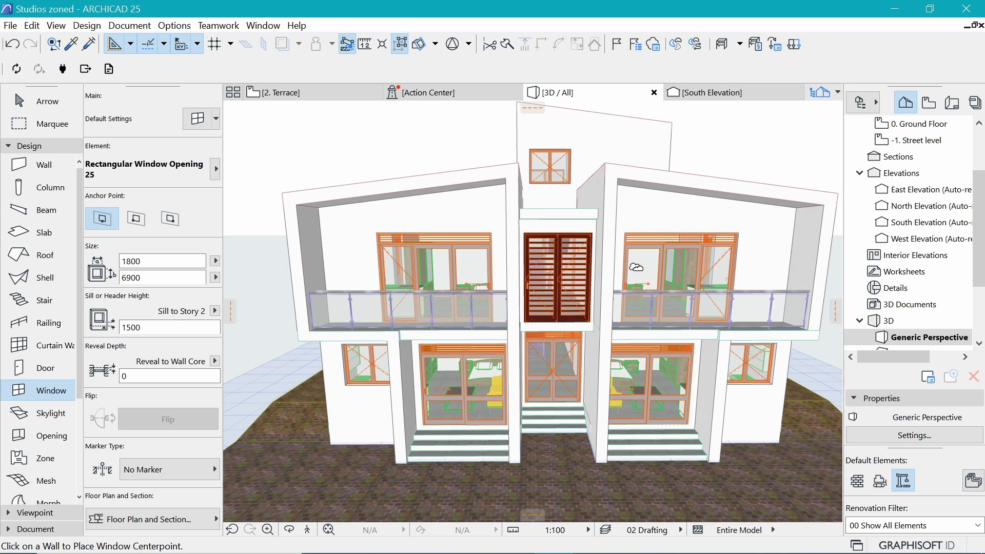
left_click(412, 267, "shift")
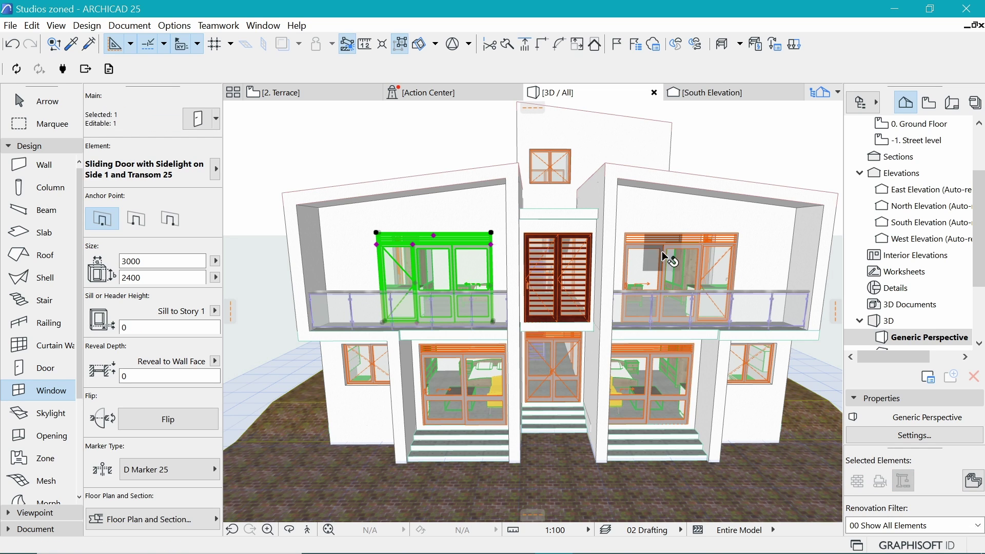
left_click(683, 236, "shift")
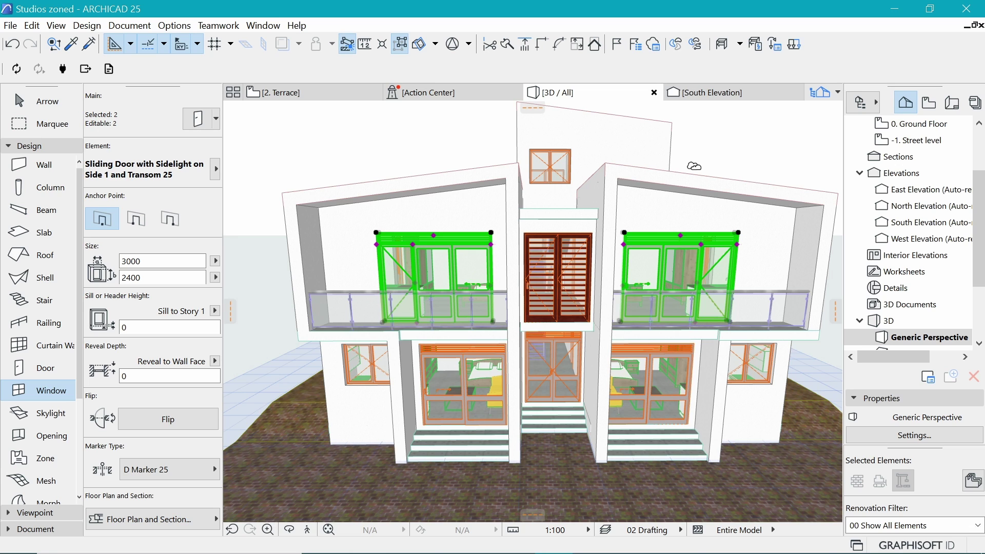
key("Escape")
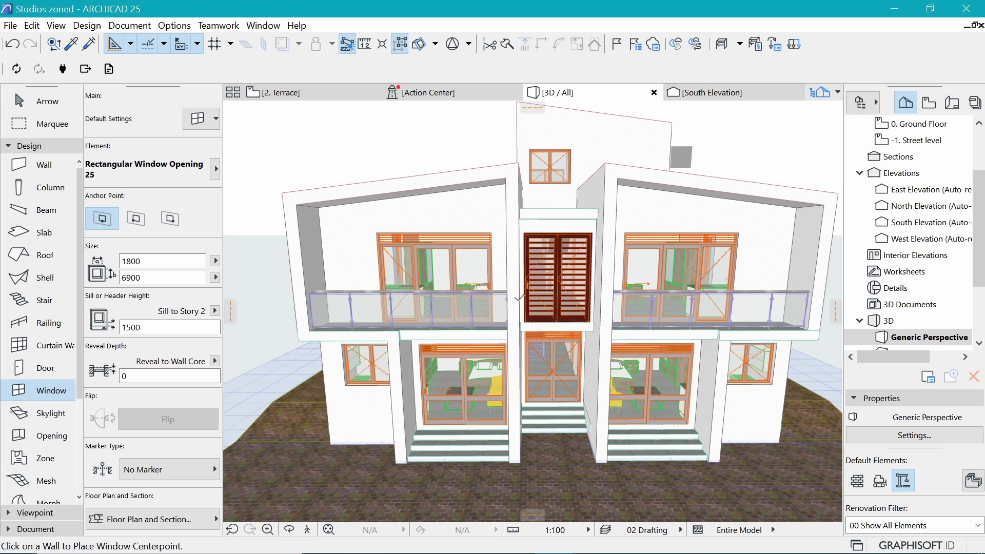
Set the ID of the two ground-floor sliding doors with transom on the front facade to D 02.
left_click(471, 388, "shift")
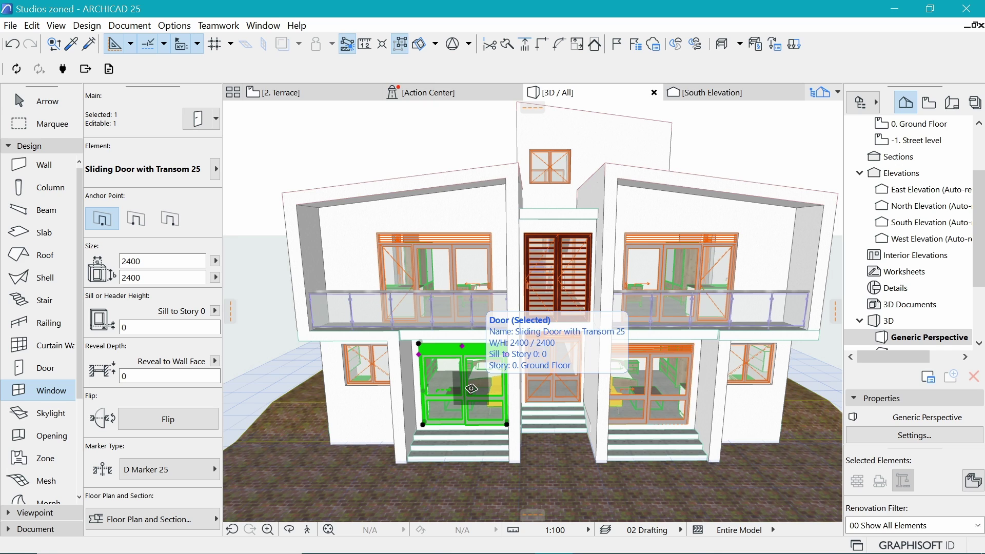
left_click(650, 403, "shift")
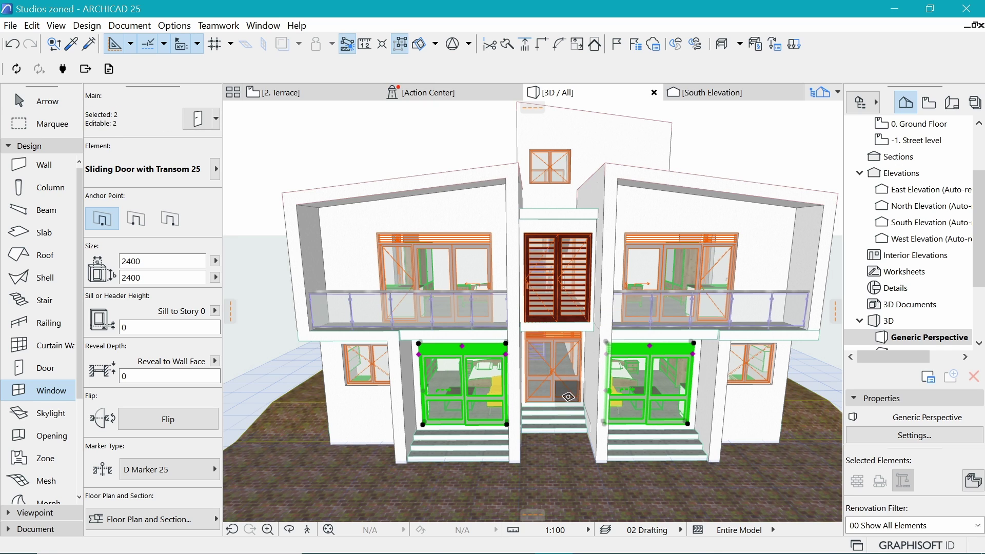
scroll(118, 411, "down", 1)
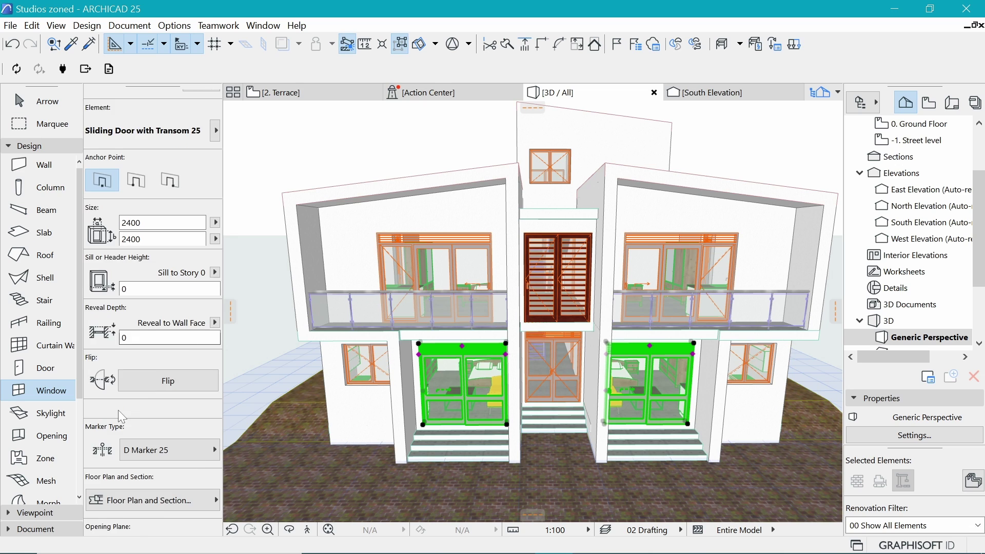
scroll(118, 411, "down", 4)
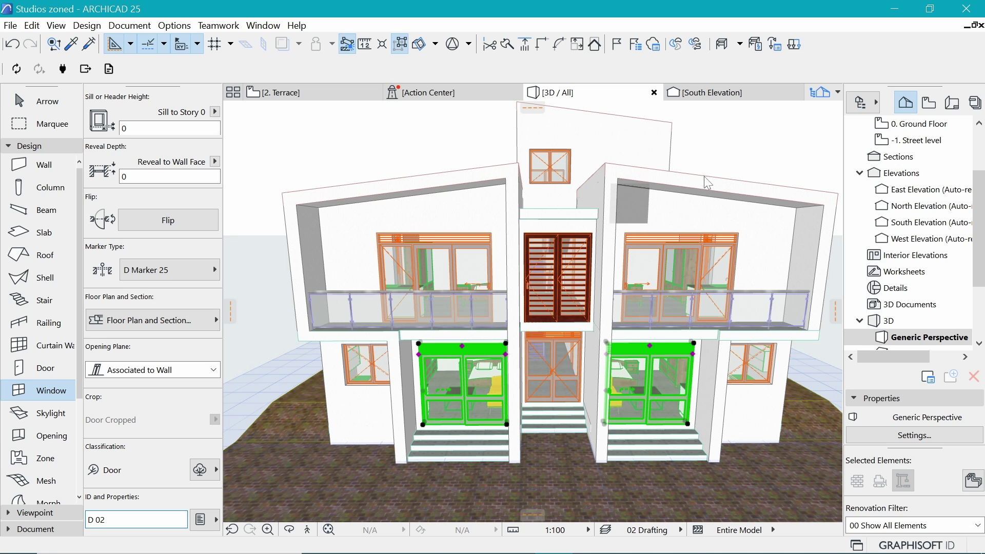
key("Escape")
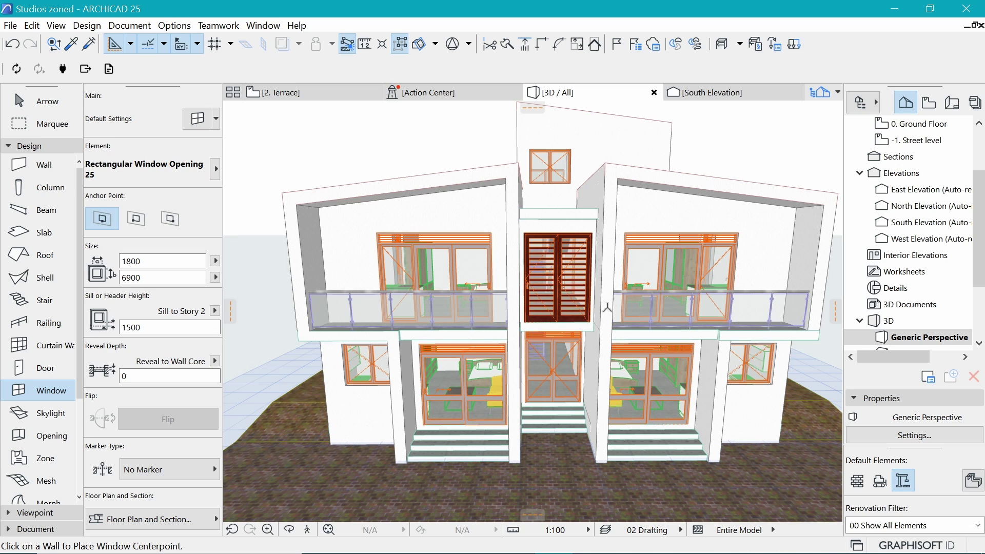
Set the ID of the ground-floor double entrance door with transom on the front facade to D 03.
left_click(551, 366, "shift")
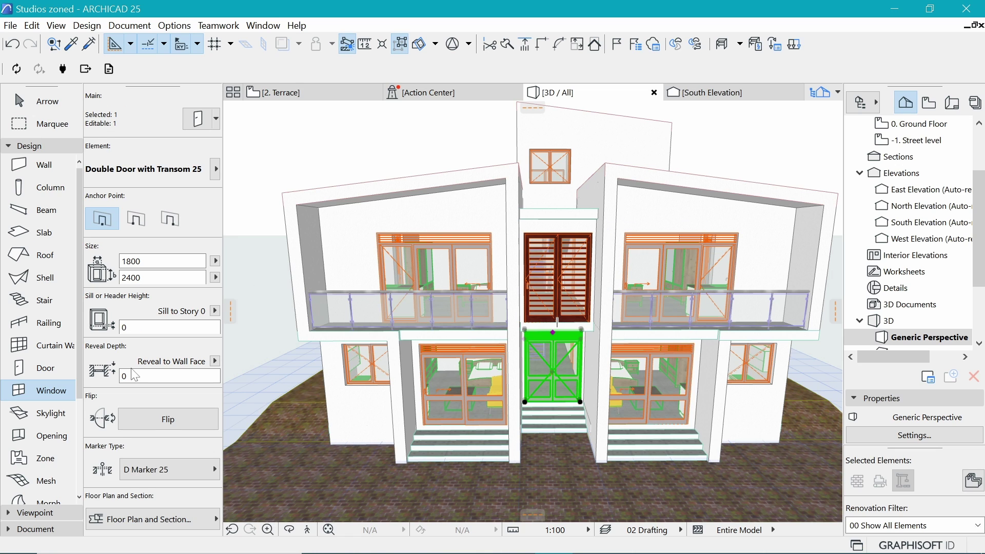
scroll(132, 376, "down", 5)
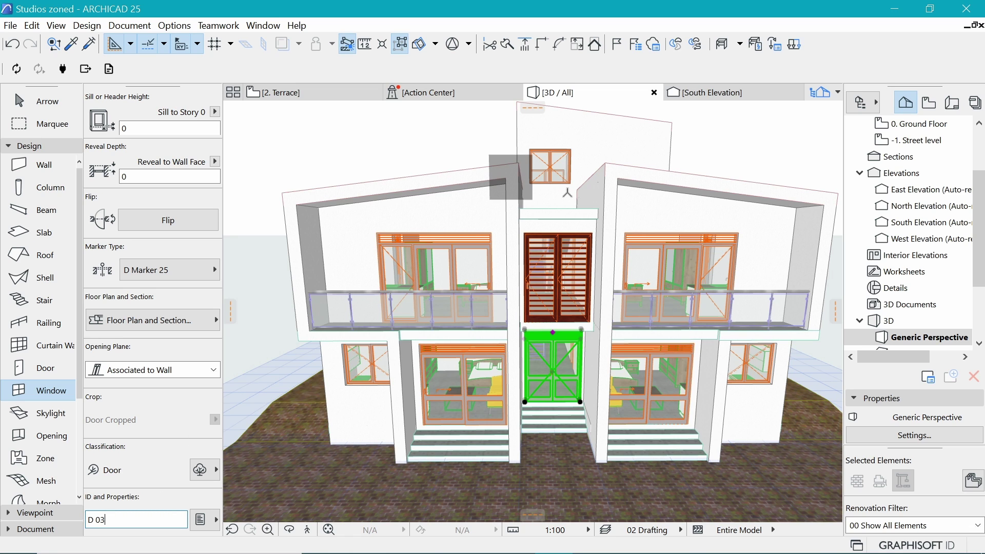
key("Escape")
key("Escape")
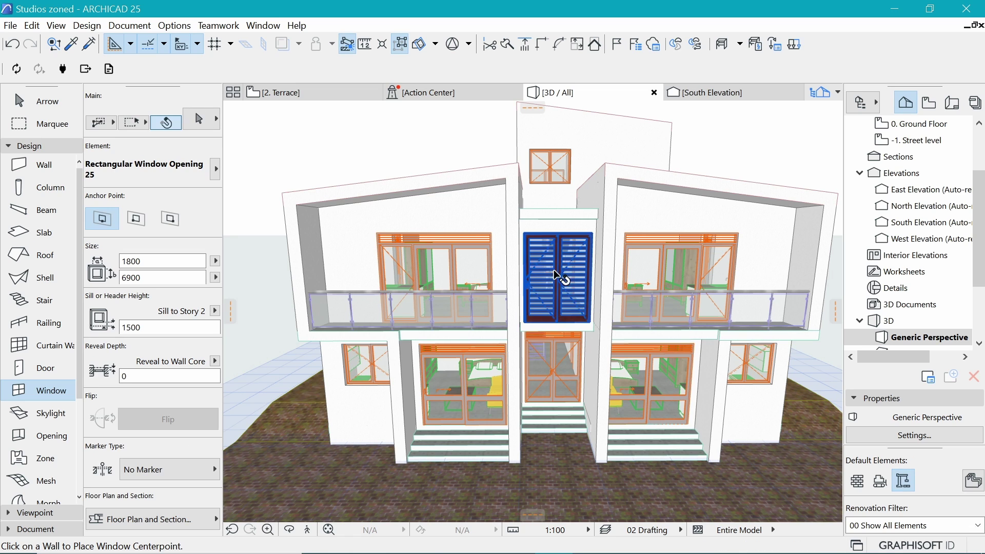
Set the ID of the louvred sliding folding door above the main entrance to D 04.
left_click(548, 329, "shift")
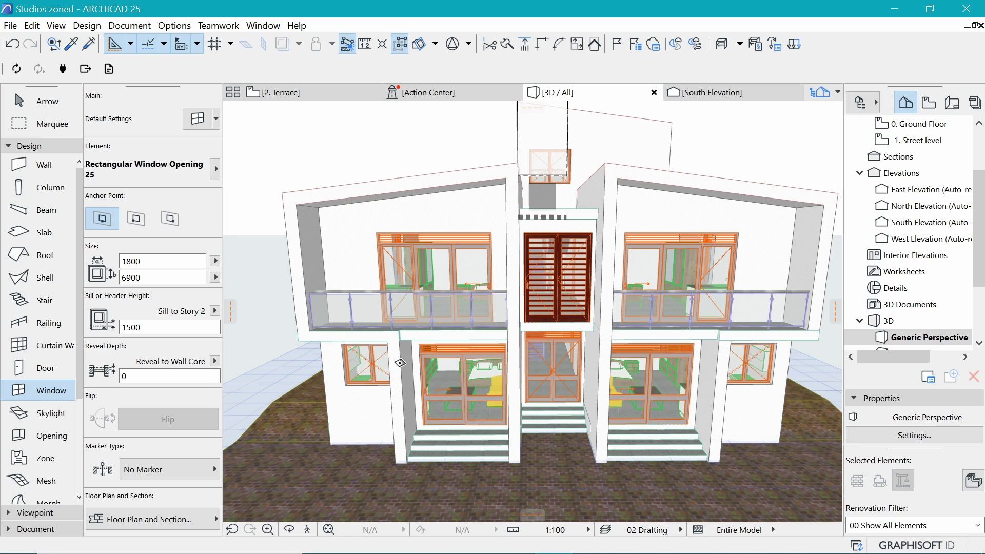
left_click(557, 311)
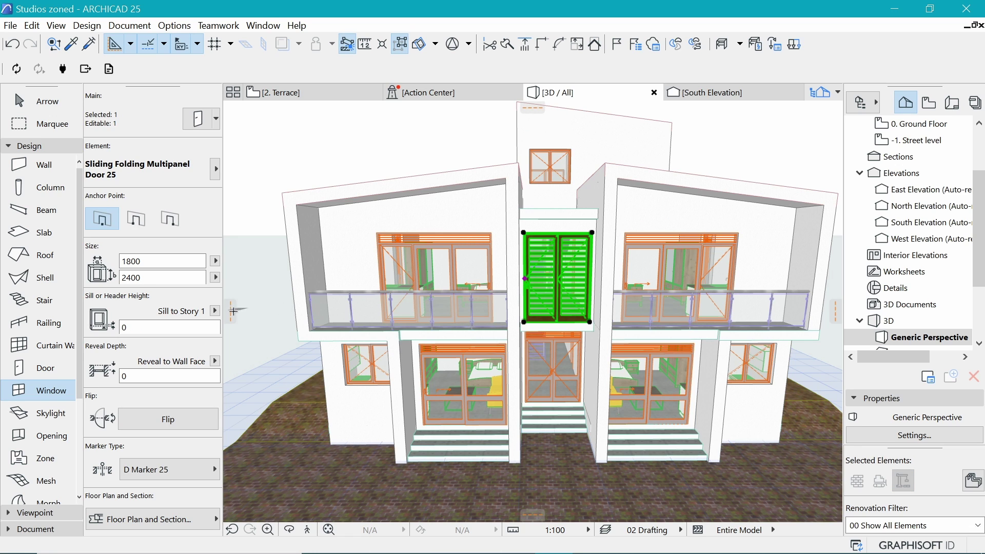
scroll(169, 353, "down", 5)
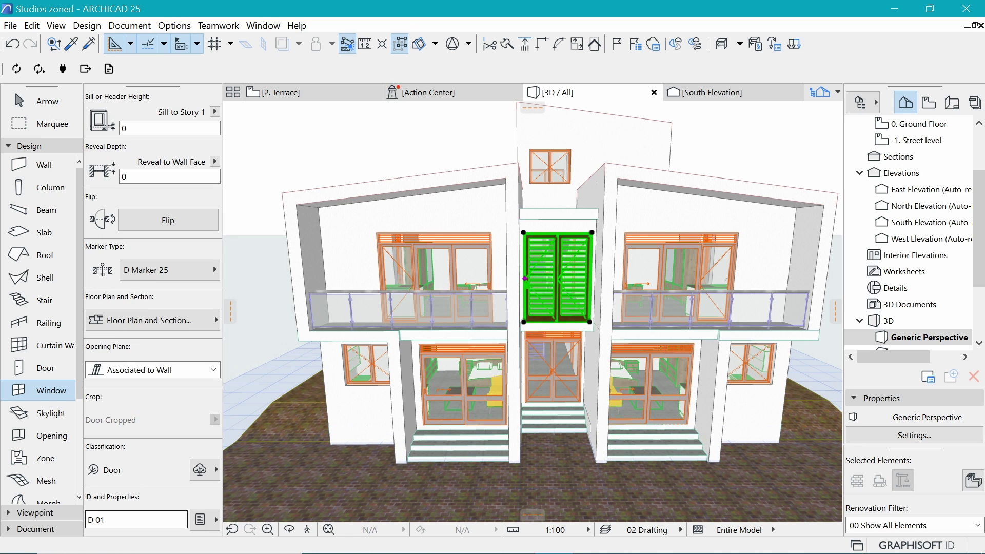
double_click(100, 519)
type("4")
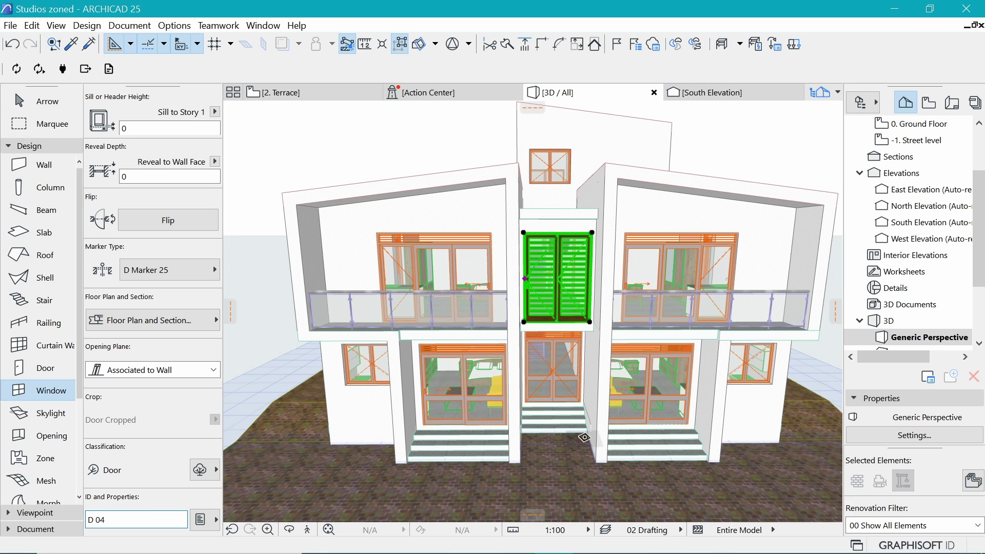
key("Escape")
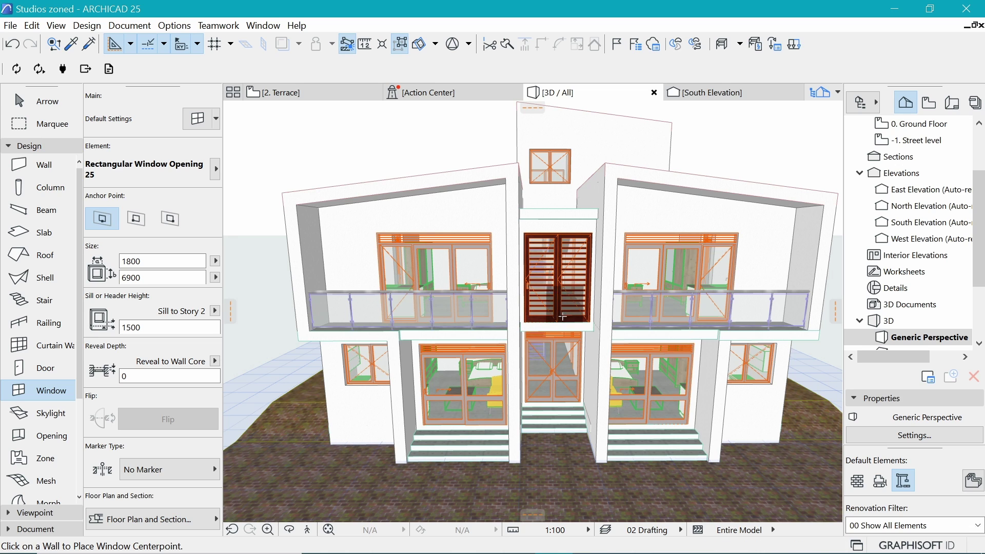
Turn on the 3D cutaway and place a horizontal cutting plane through the ground floor at a Z coordinate of about 2285.
scroll(398, 321, "down", 2)
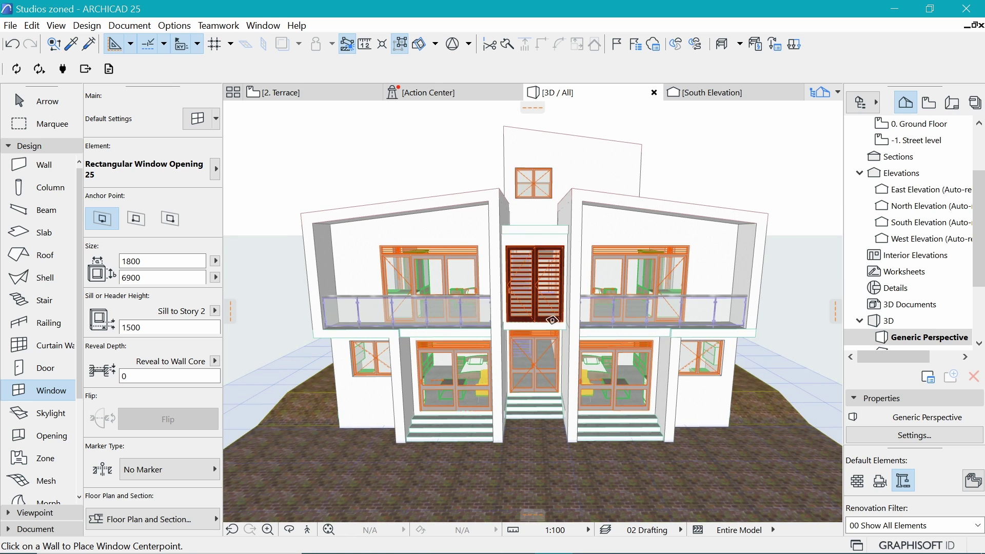
scroll(605, 308, "down", 1)
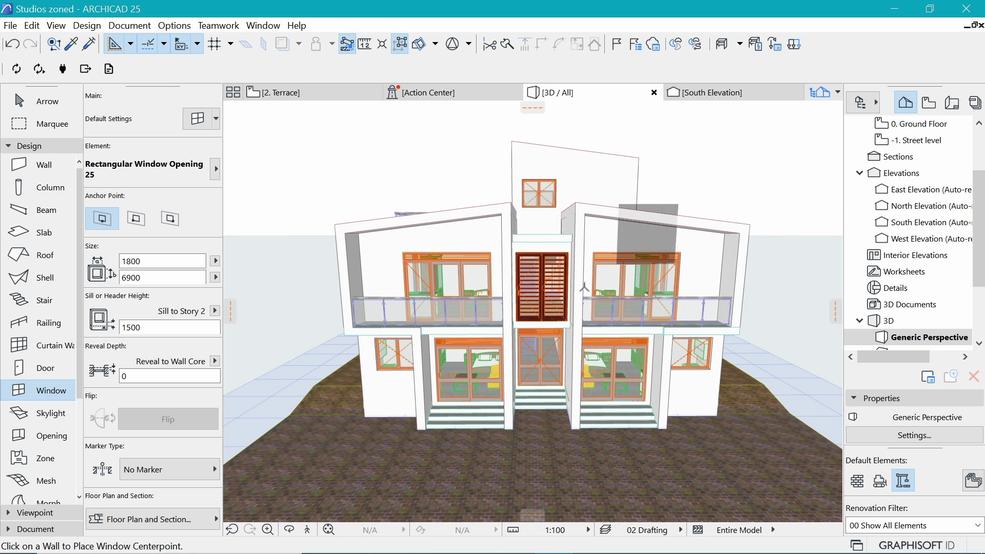
left_click(412, 46)
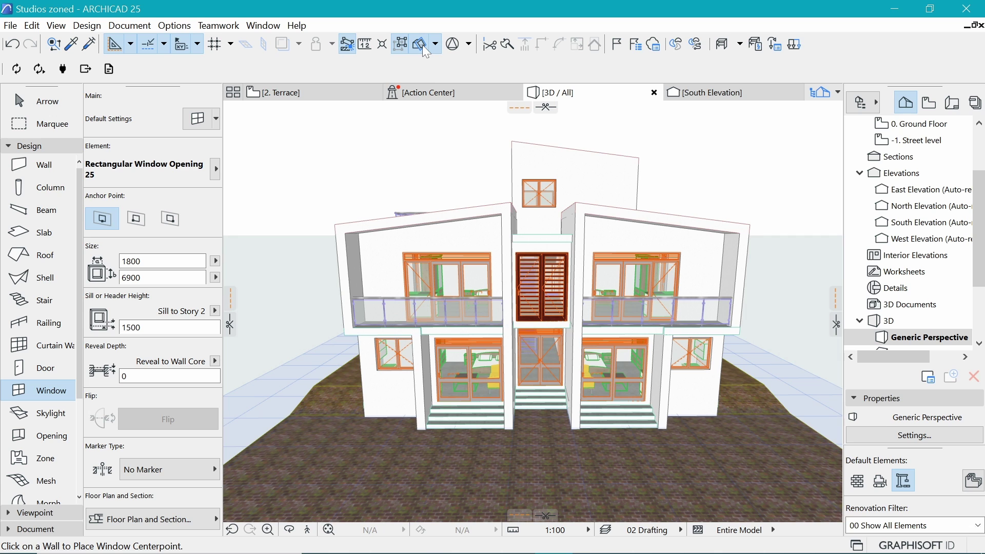
left_click(547, 107)
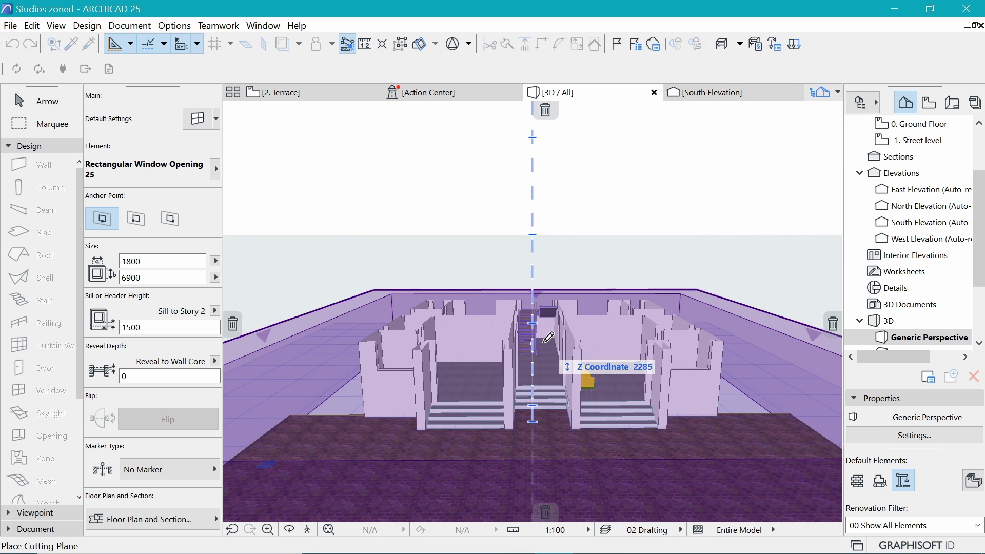
left_click(549, 338)
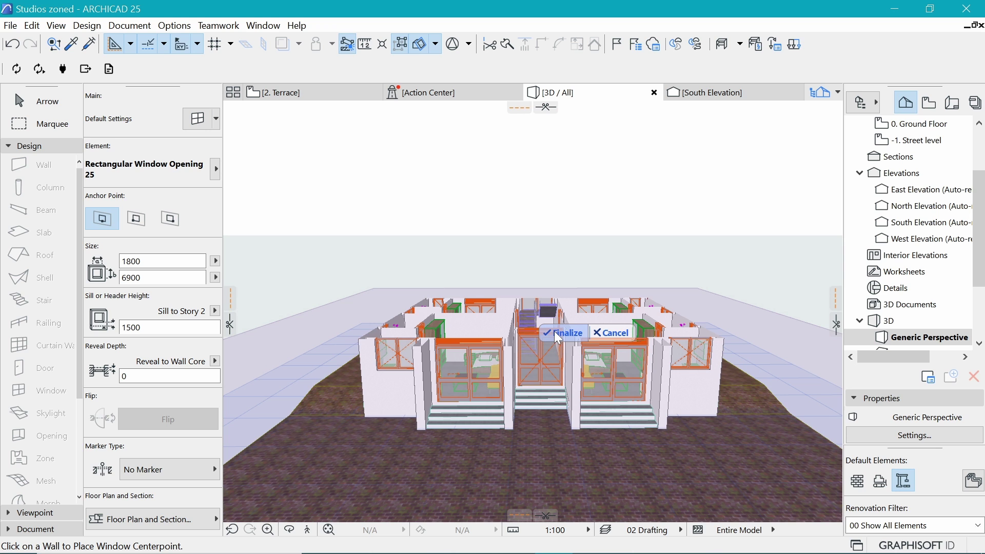
key("Return")
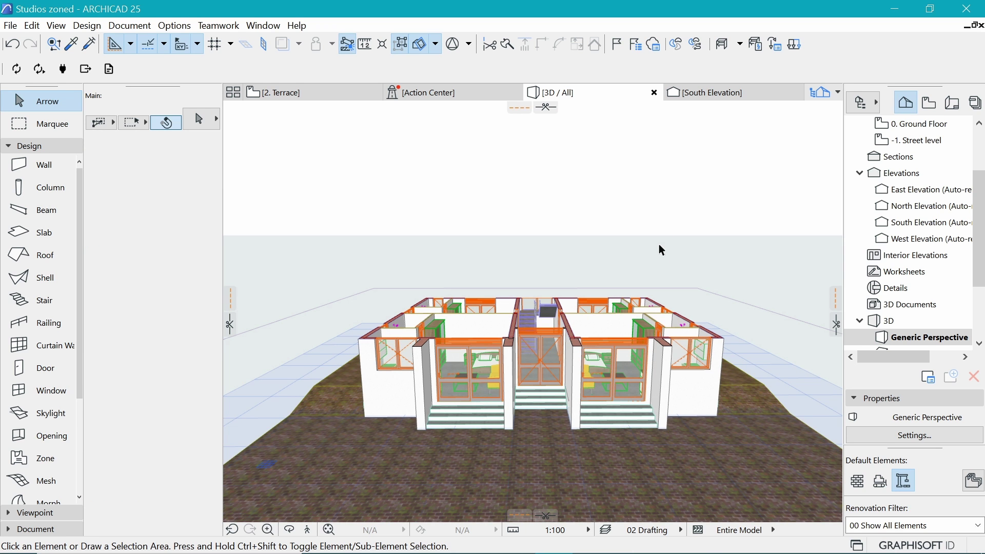
Inspect the settings of a bathroom door from above in the cut-open ground floor.
key("o")
left_click_drag(659, 228, 675, 333)
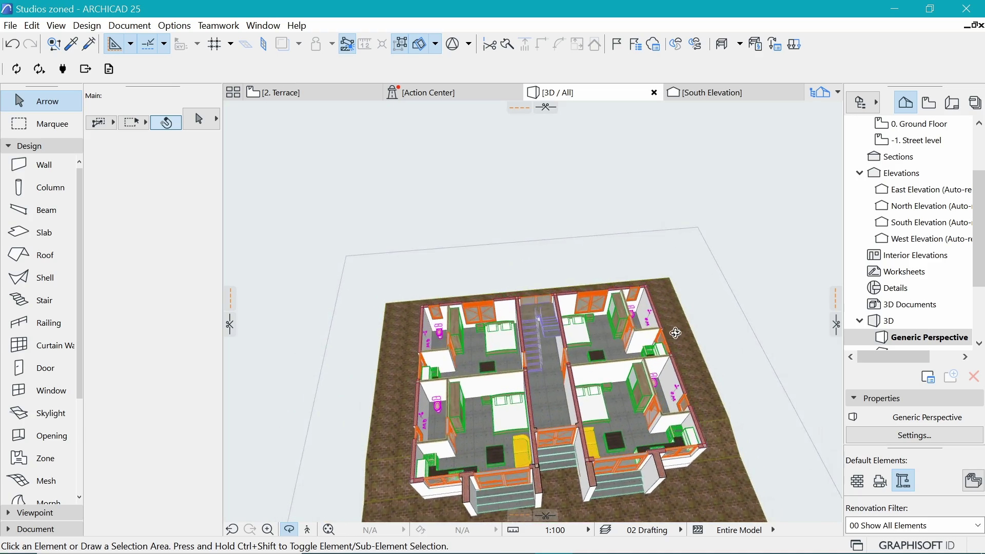
scroll(675, 332, "up", 8)
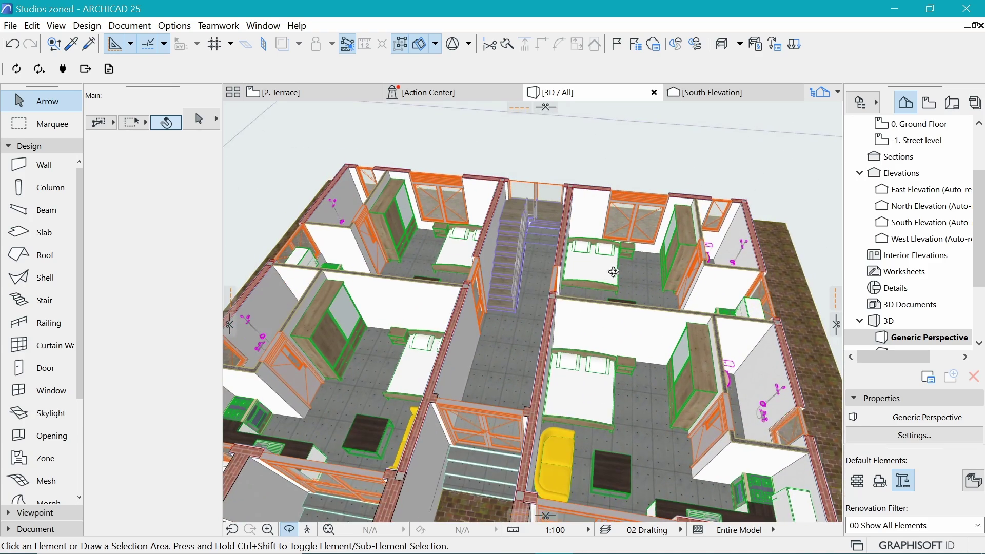
left_click_drag(614, 272, 322, 378)
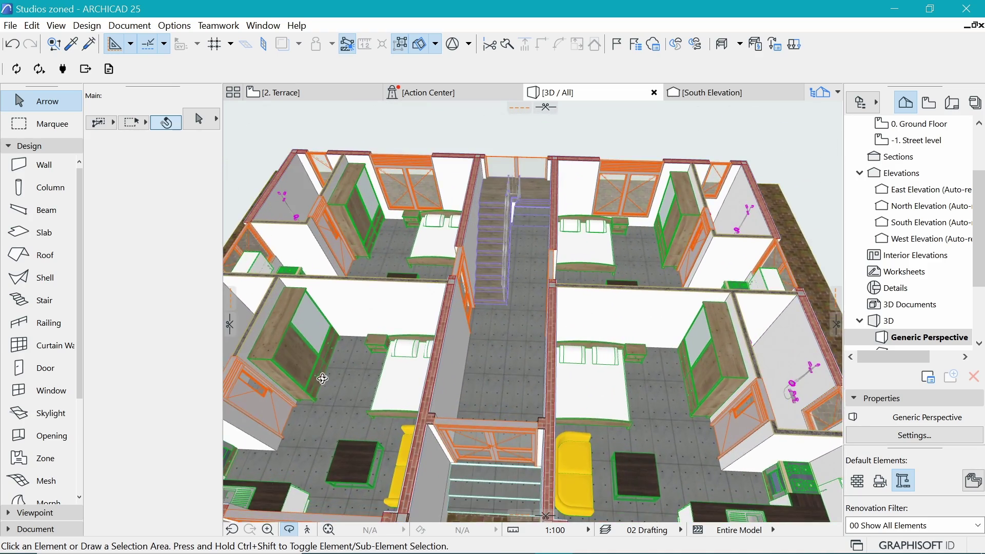
key("Escape")
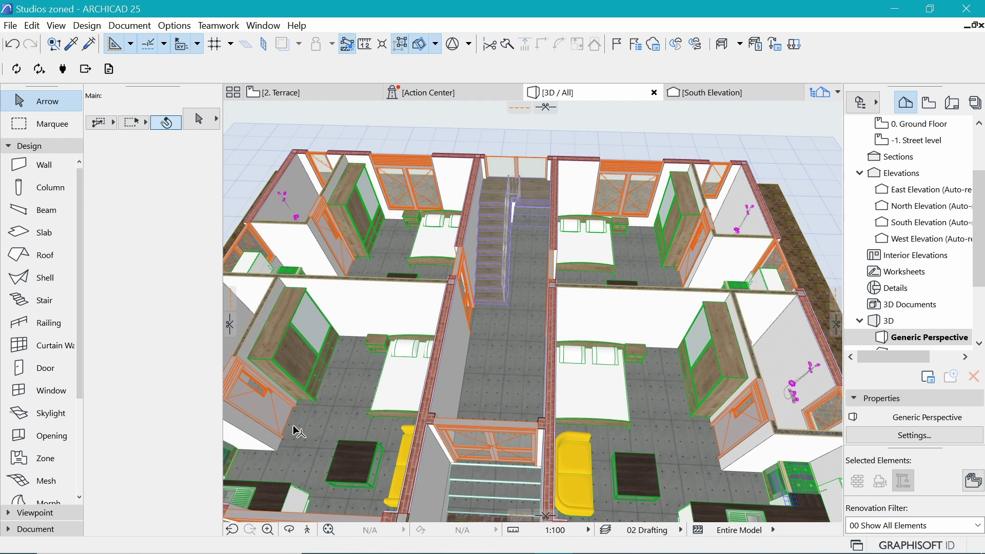
left_click(380, 387)
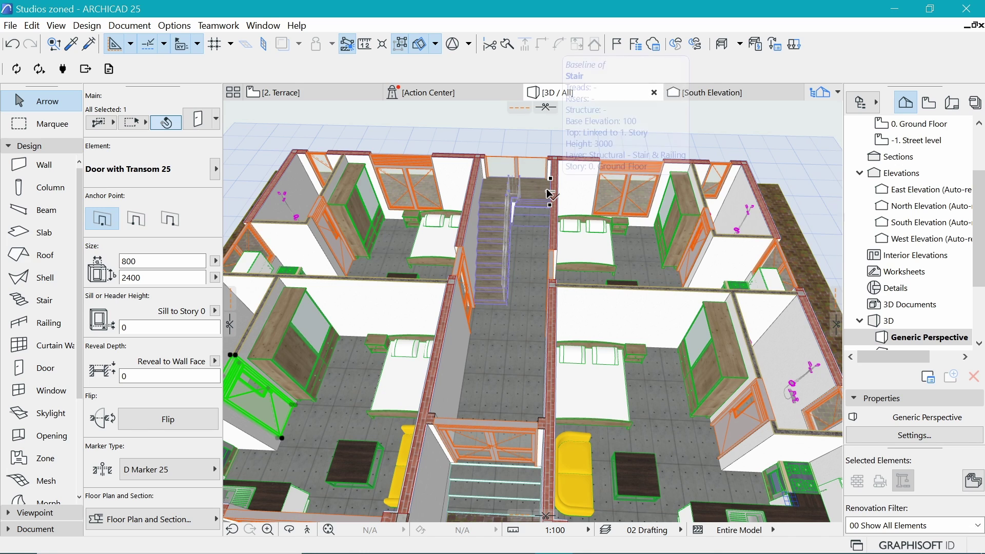
key("Escape")
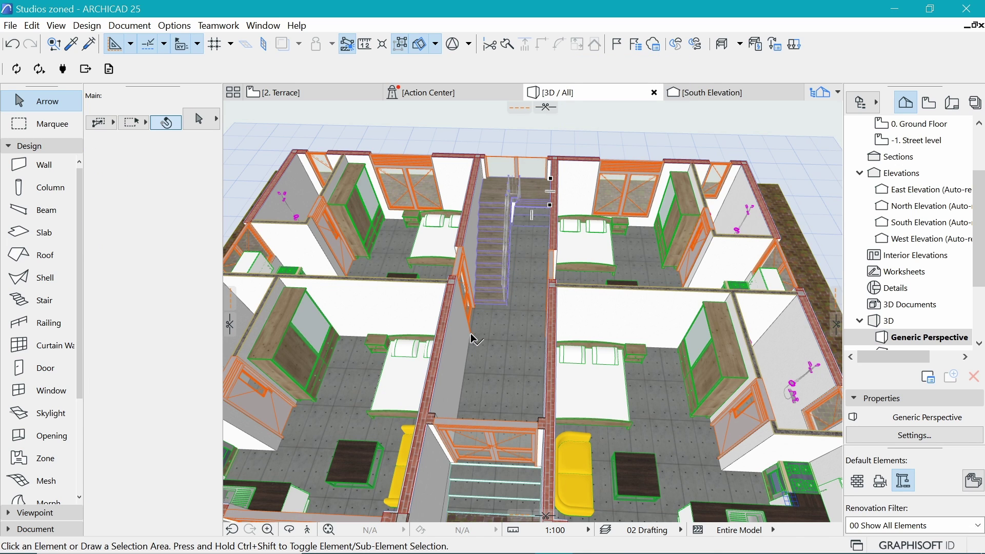
Set the ID of two 900 mm wide transom doors facing each other across the ground-floor corridor to D 05.
left_click(471, 328)
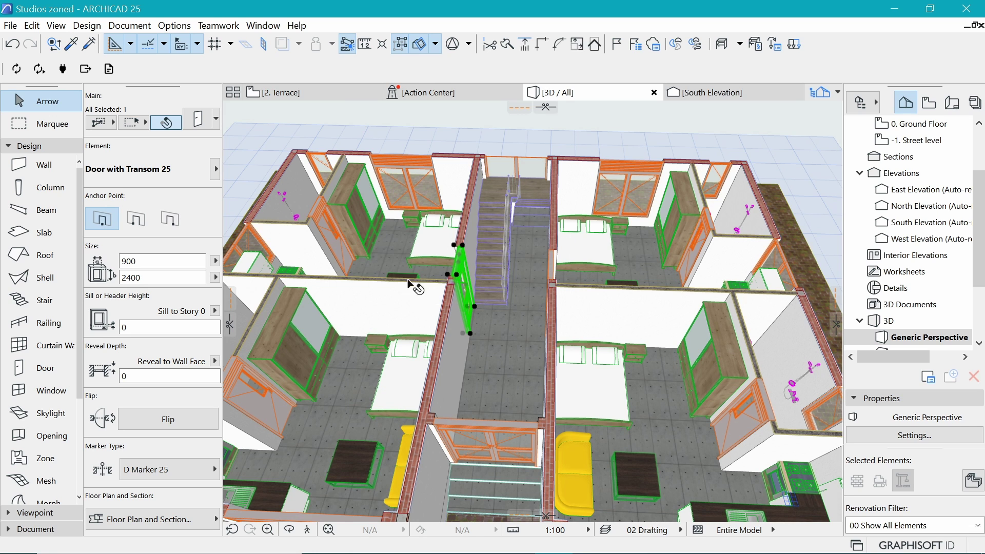
scroll(411, 285, "up", 5)
left_click(750, 337, "shift")
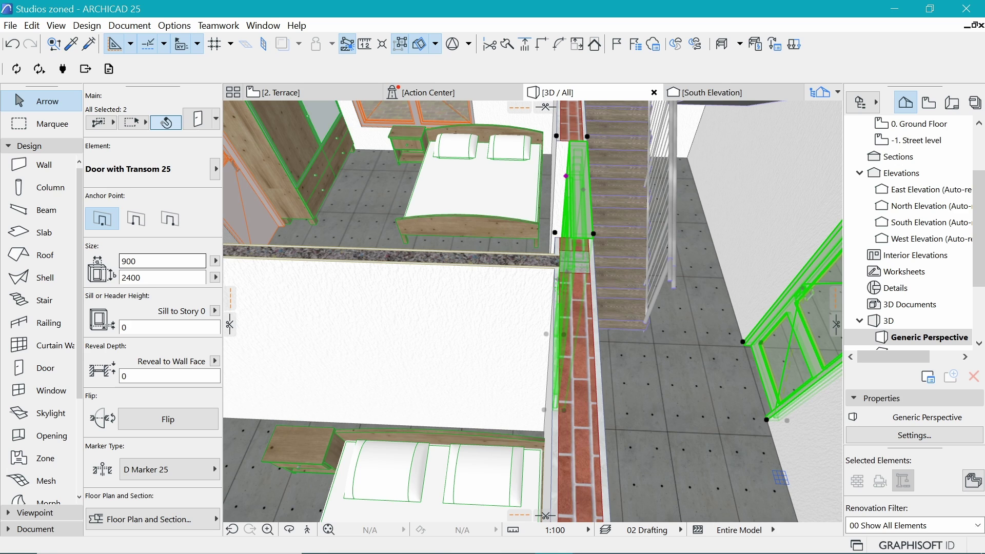
scroll(126, 457, "down", 4)
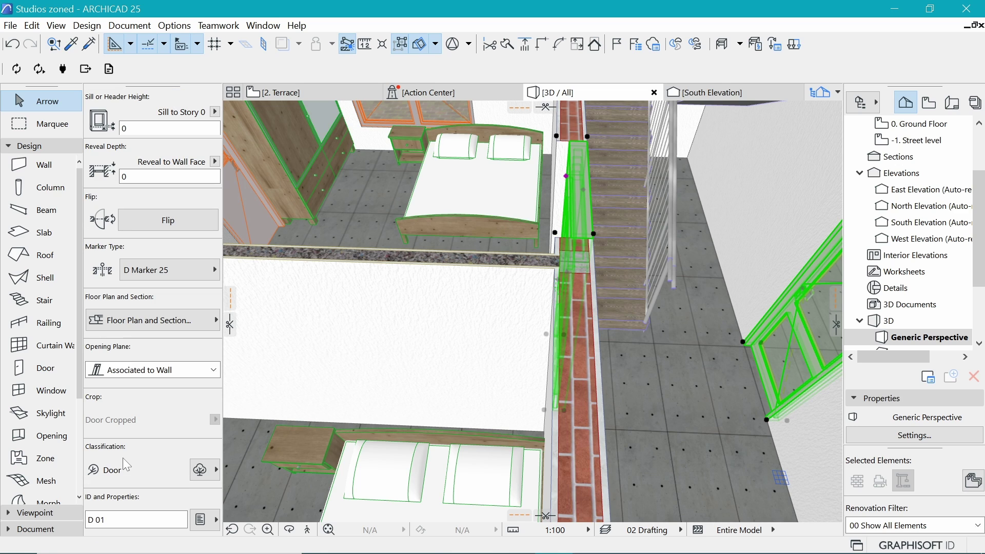
left_click_drag(95, 520, 101, 520)
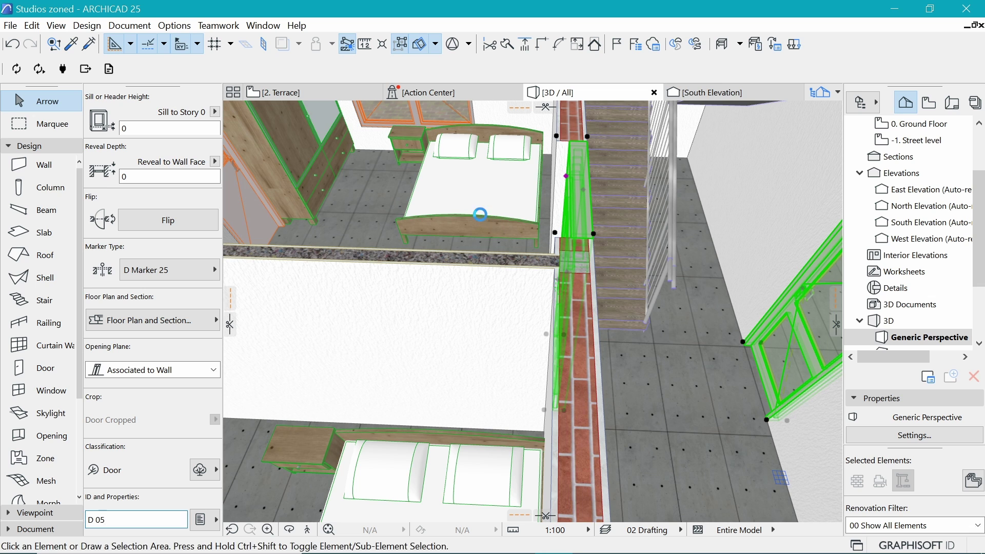
key("Escape")
Set the ID of the four 800 mm wide bathroom doors with transom on the ground floor to D 06.
scroll(464, 256, "down", 5)
scroll(474, 298, "down", 2)
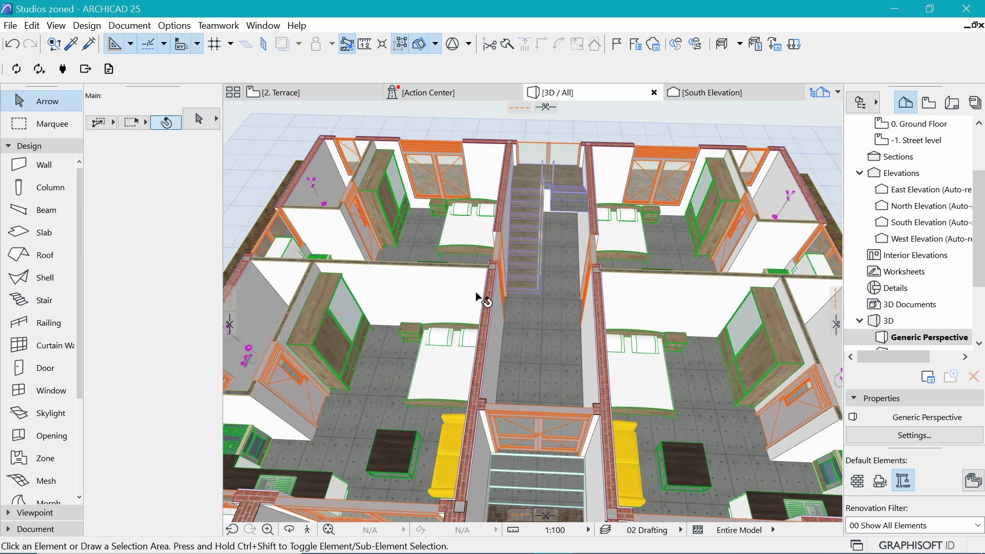
left_click(308, 407)
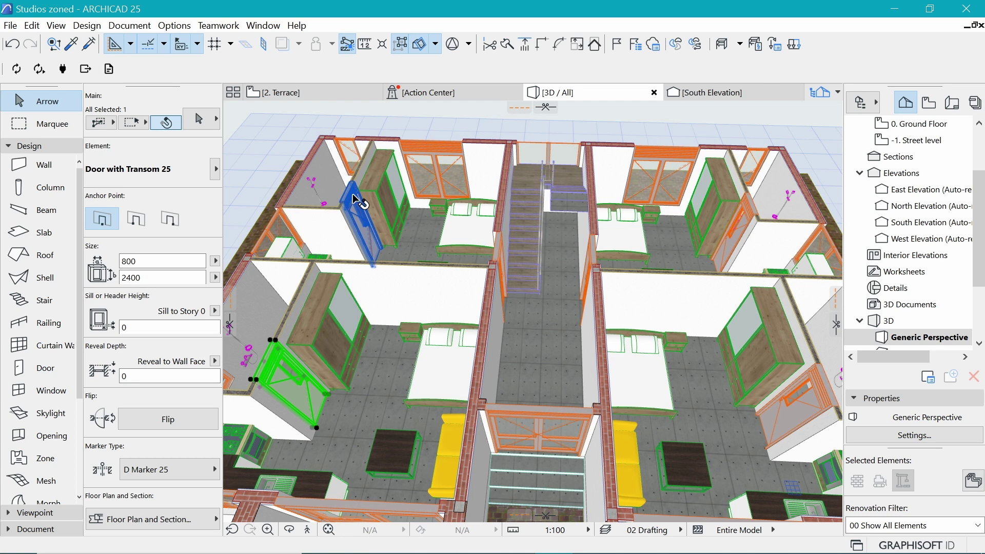
left_click(359, 209, "shift")
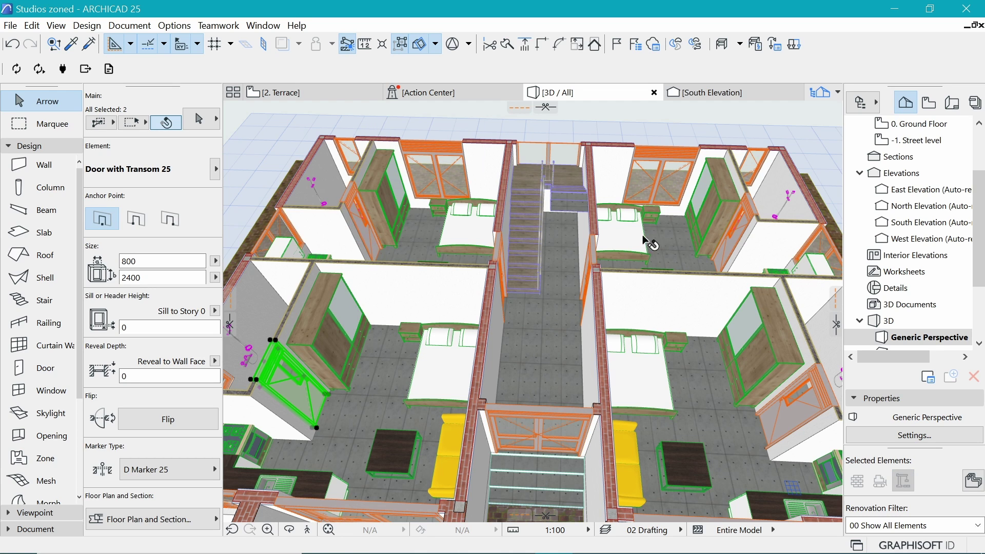
left_click(737, 226, "shift")
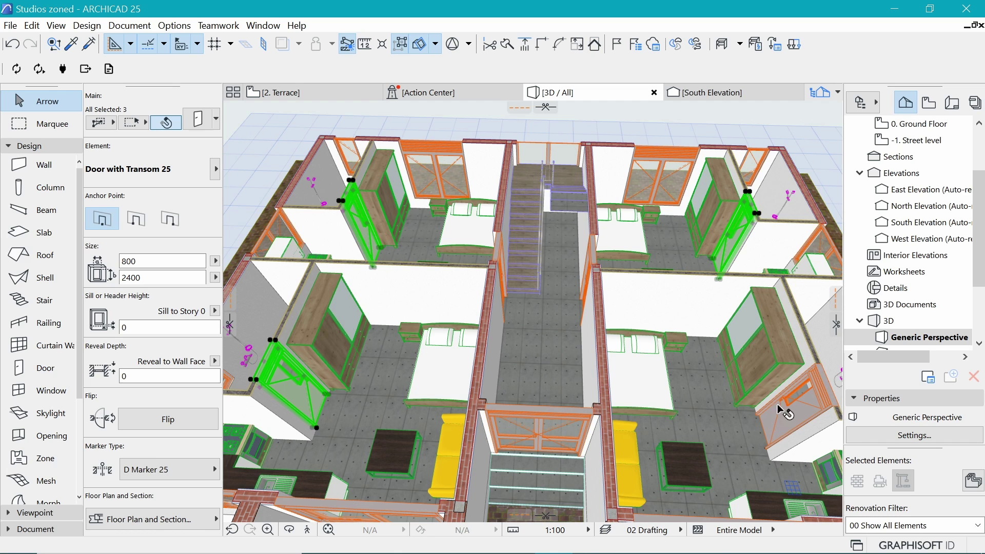
left_click(797, 400, "shift")
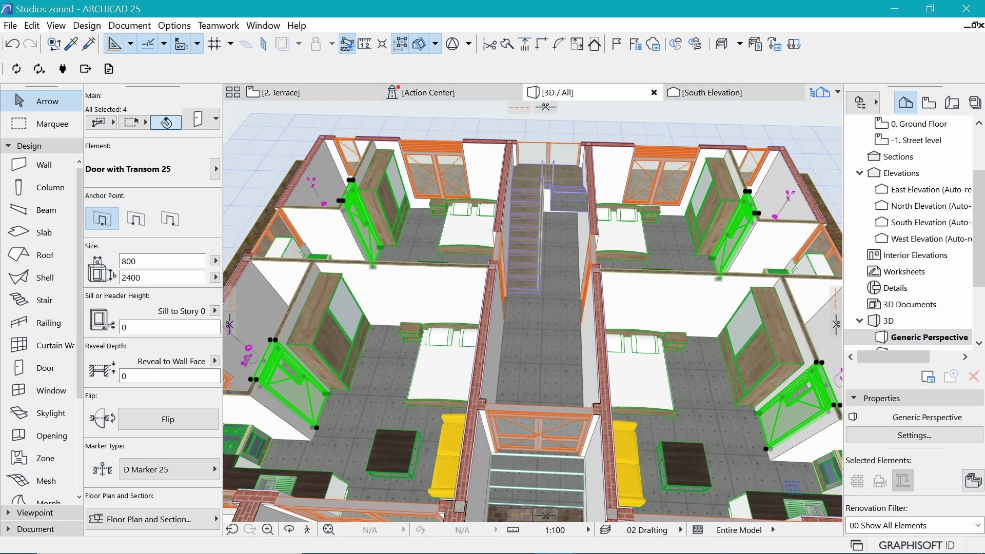
scroll(156, 446, "down", 5)
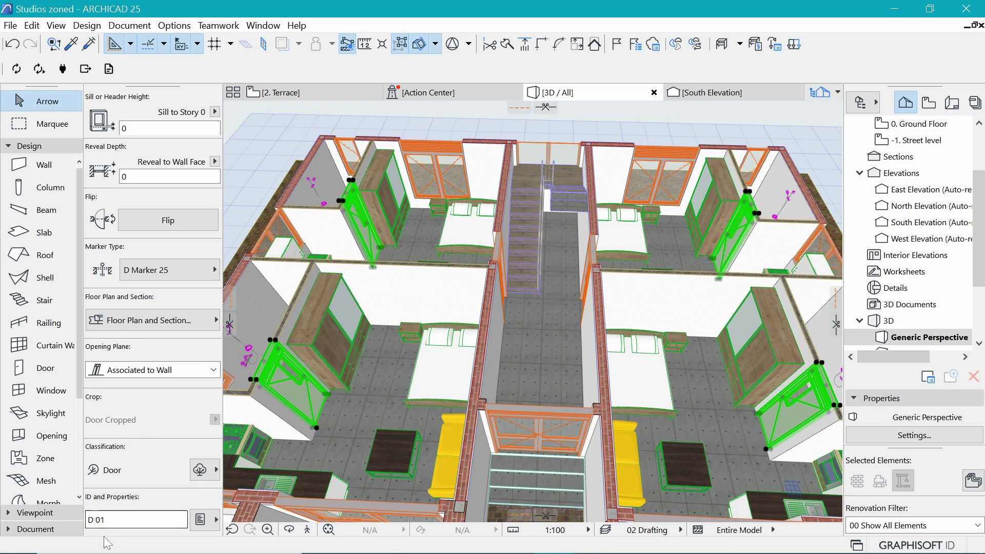
left_click_drag(99, 520, 105, 520)
type("6")
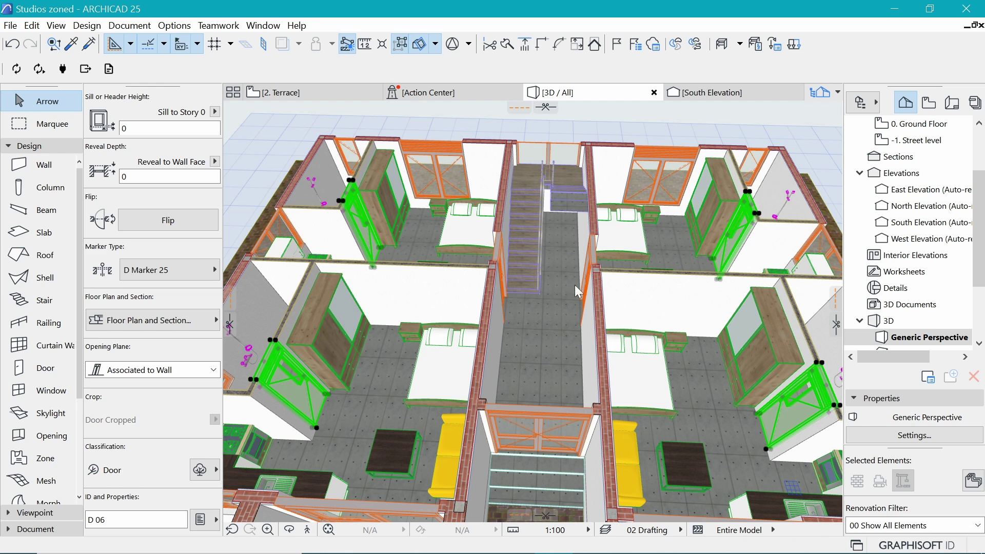
key("Escape")
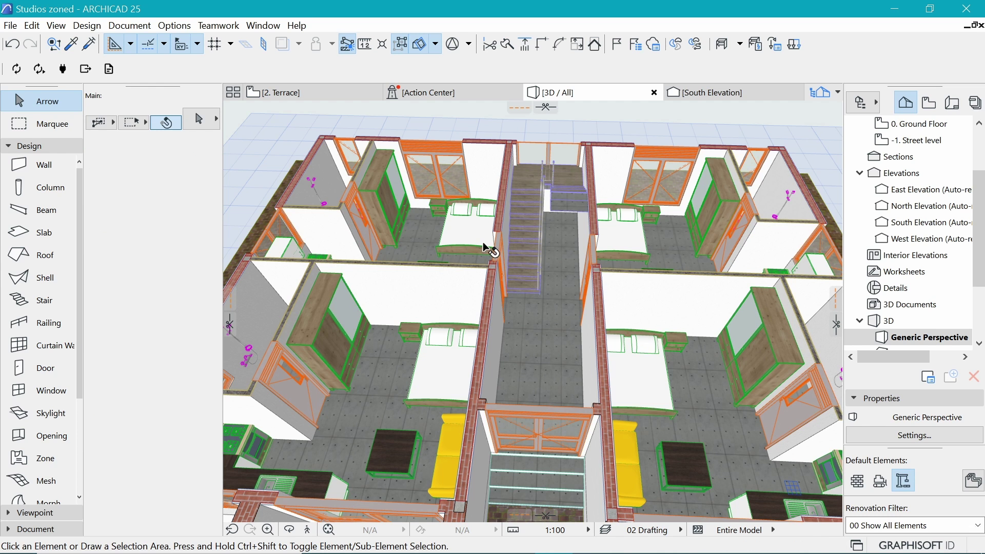
scroll(483, 245, "down", 2)
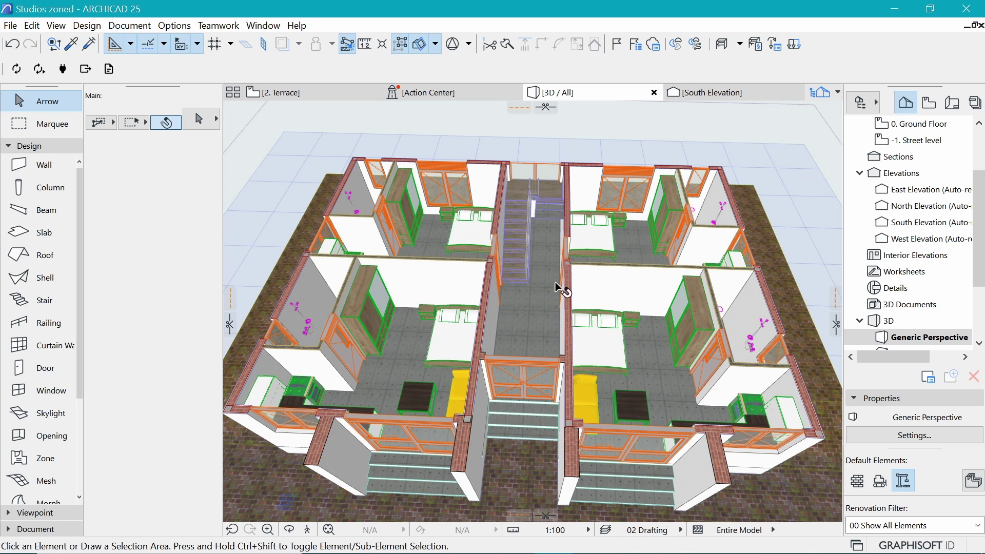
scroll(556, 281, "down", 2)
mouse_move(709, 295)
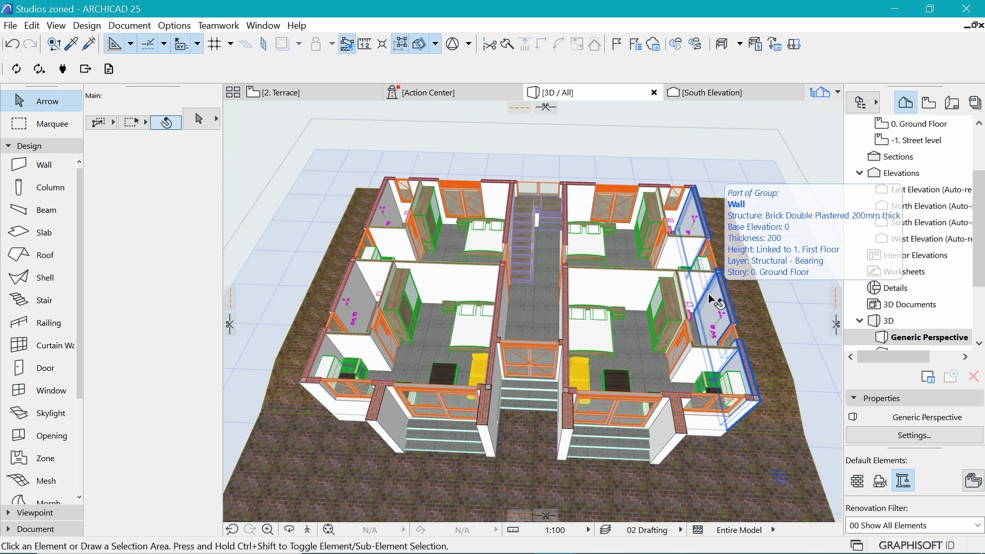
scroll(710, 293, "up", 2)
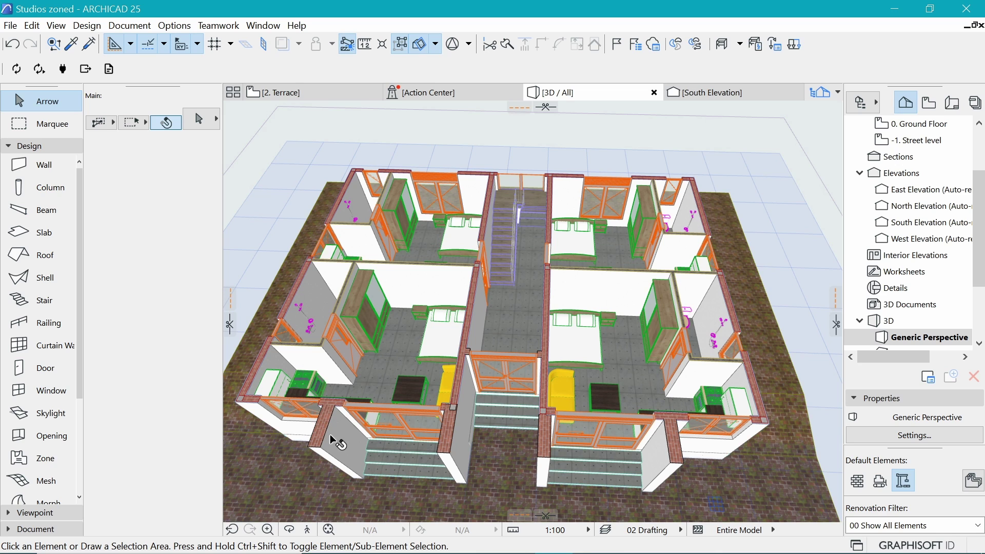
Set the ID of the four 1500 mm wide double sash kitchen windows on the ground floor to W 02.
left_click(308, 411)
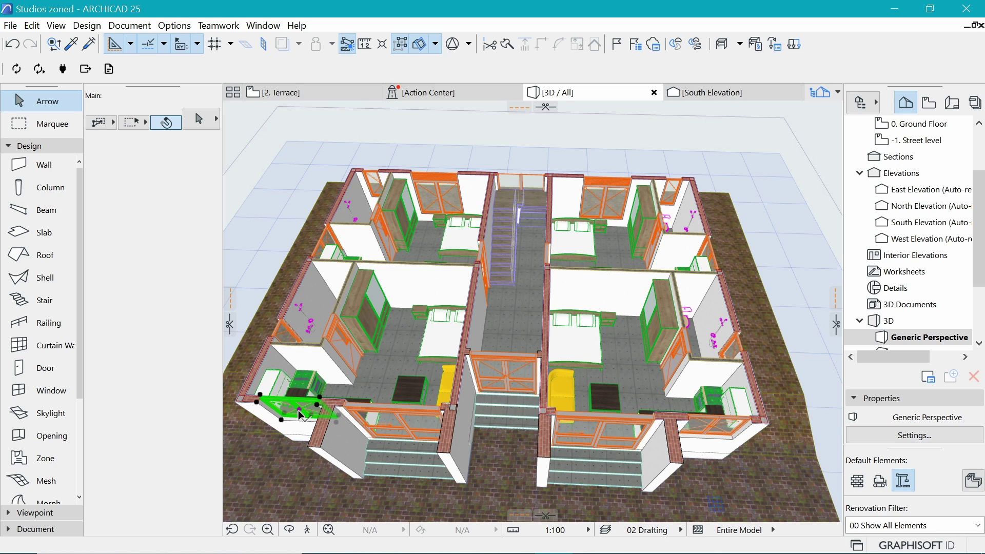
left_click(715, 430, "shift")
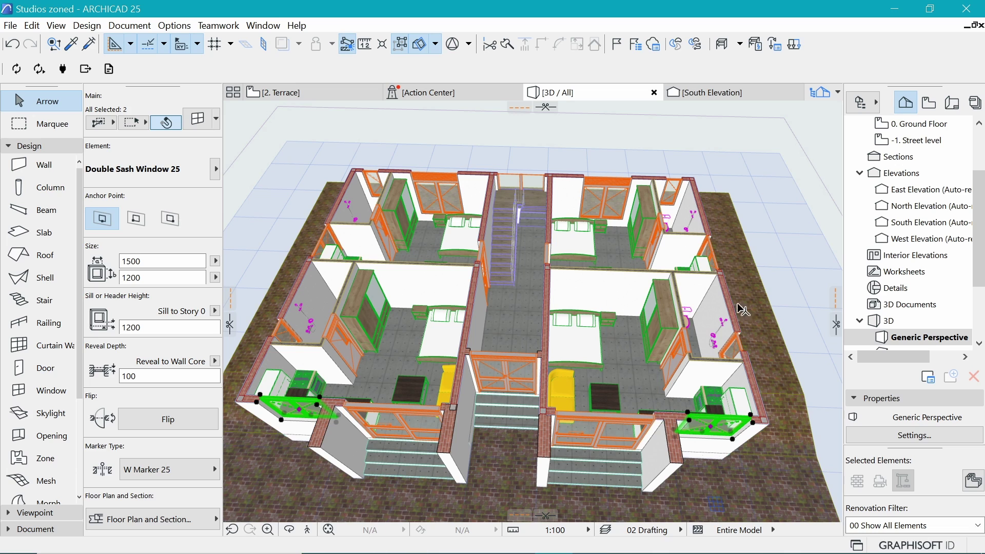
left_click(714, 259, "shift")
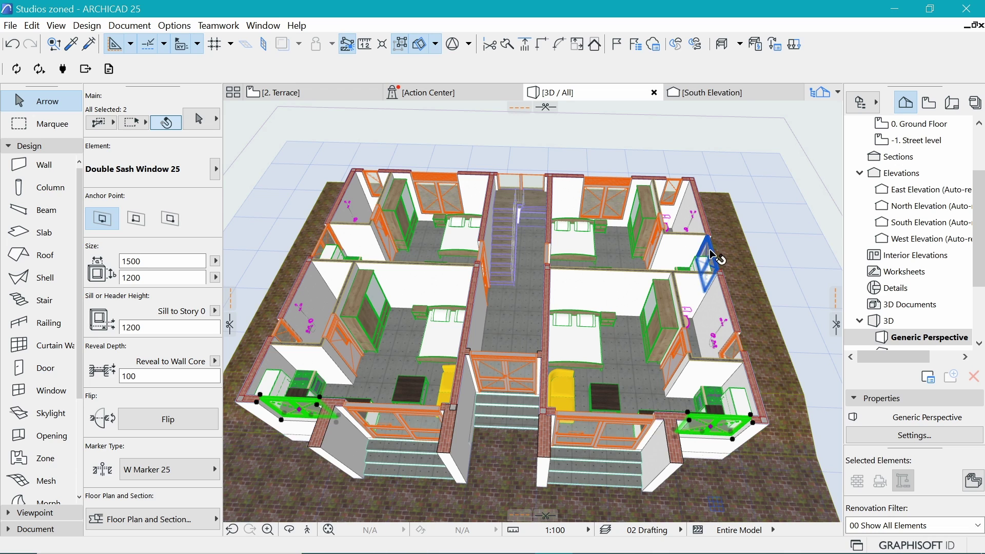
left_click(324, 241, "shift")
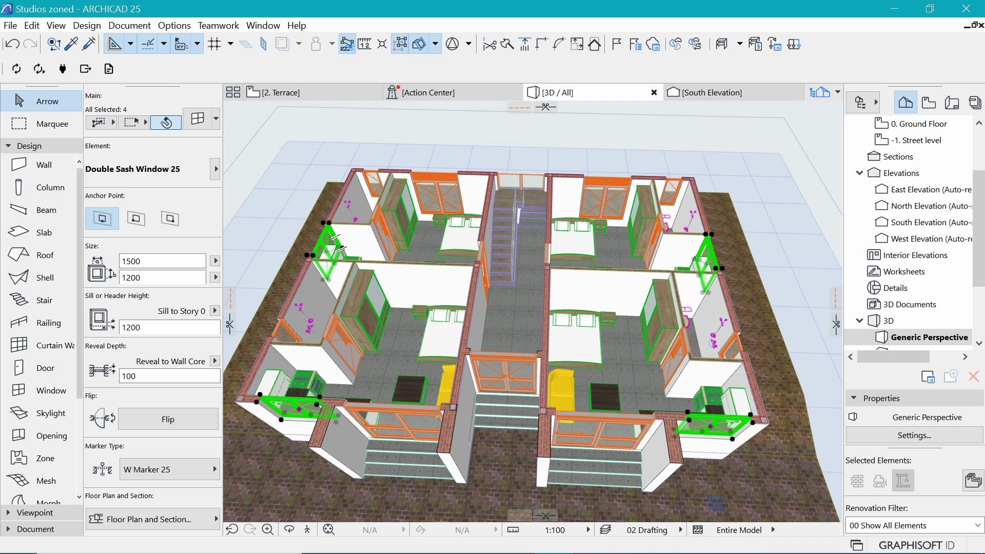
scroll(147, 487, "down", 5)
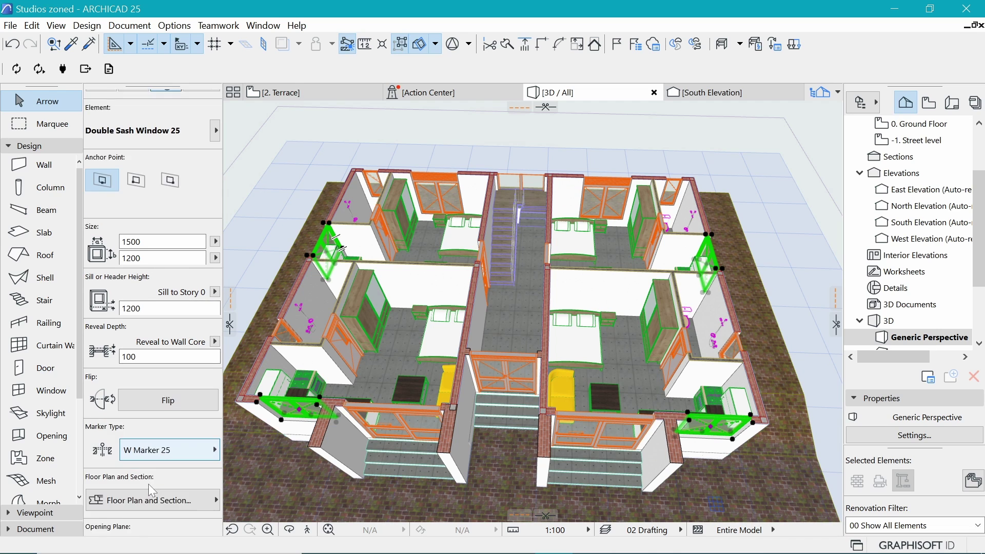
left_click(127, 520)
key("shift+Left")
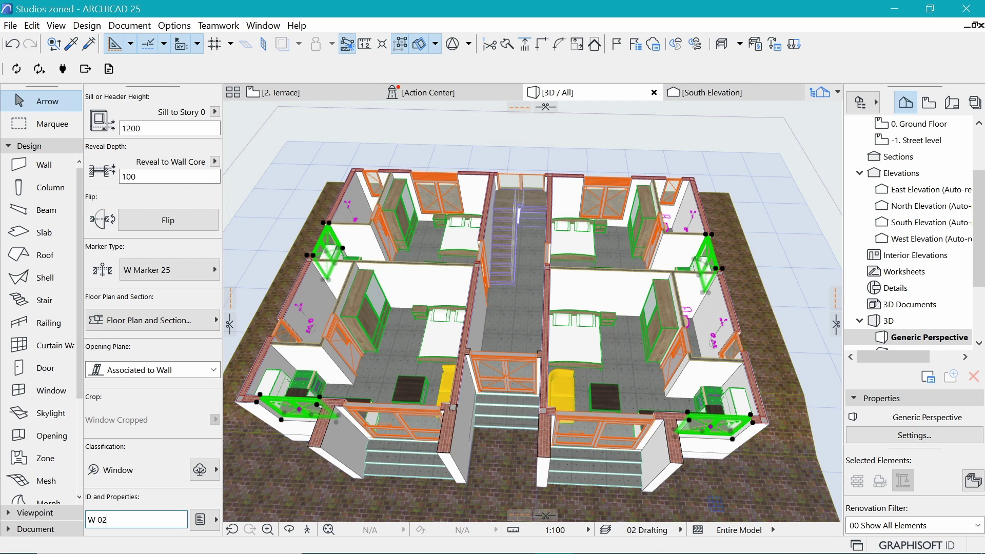
key("Escape")
Set the ID of the four 600 mm wide bathroom windows on the ground floor to W 03.
left_click(280, 321)
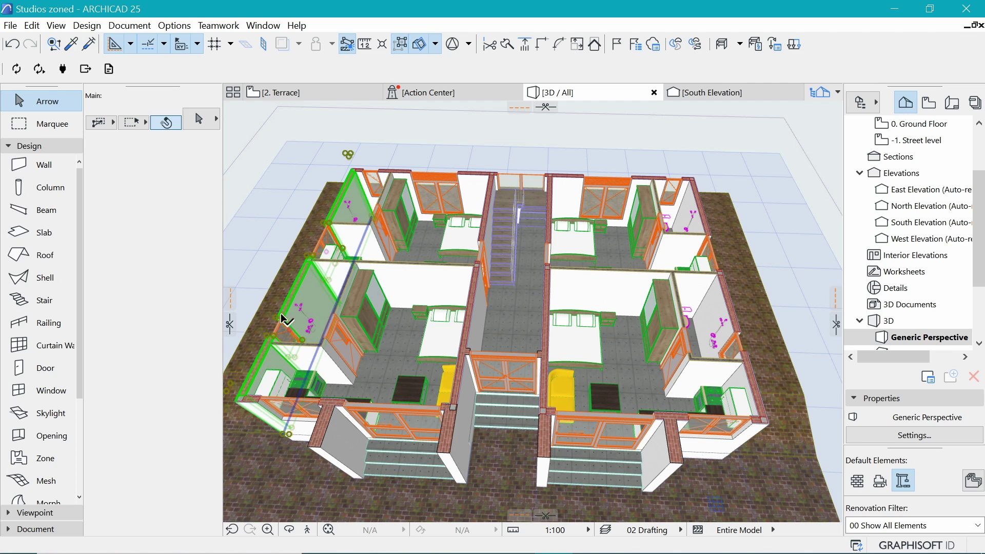
left_click(235, 112)
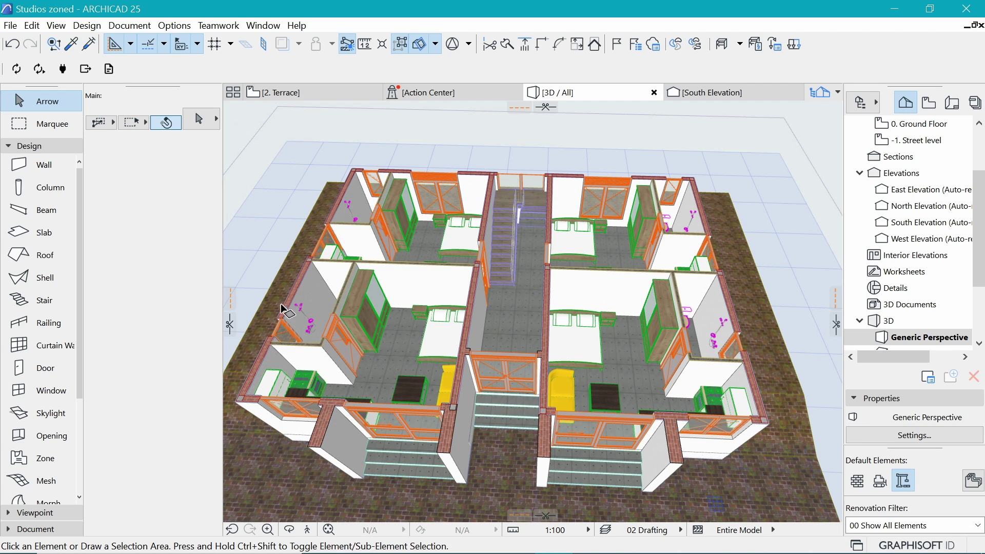
left_click(289, 338)
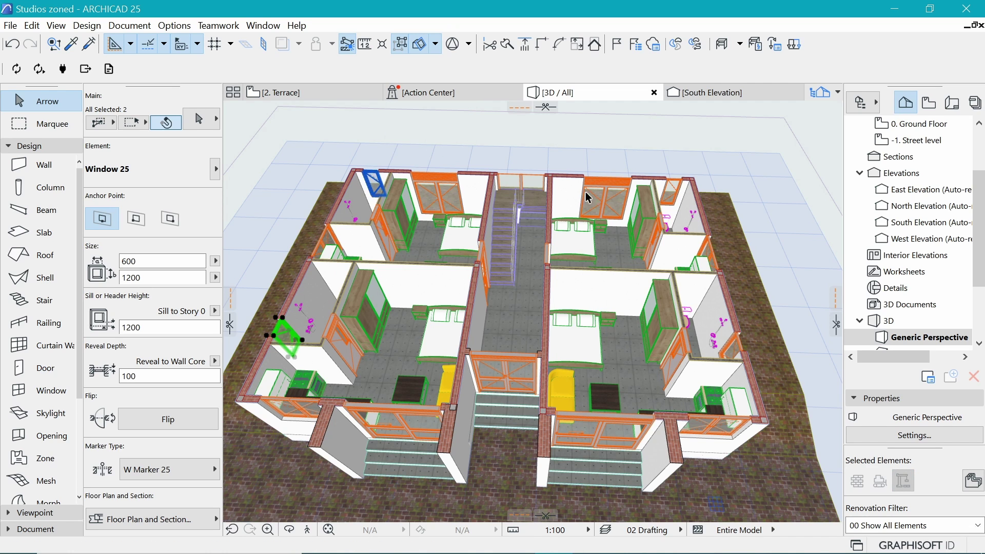
left_click(675, 188, "shift")
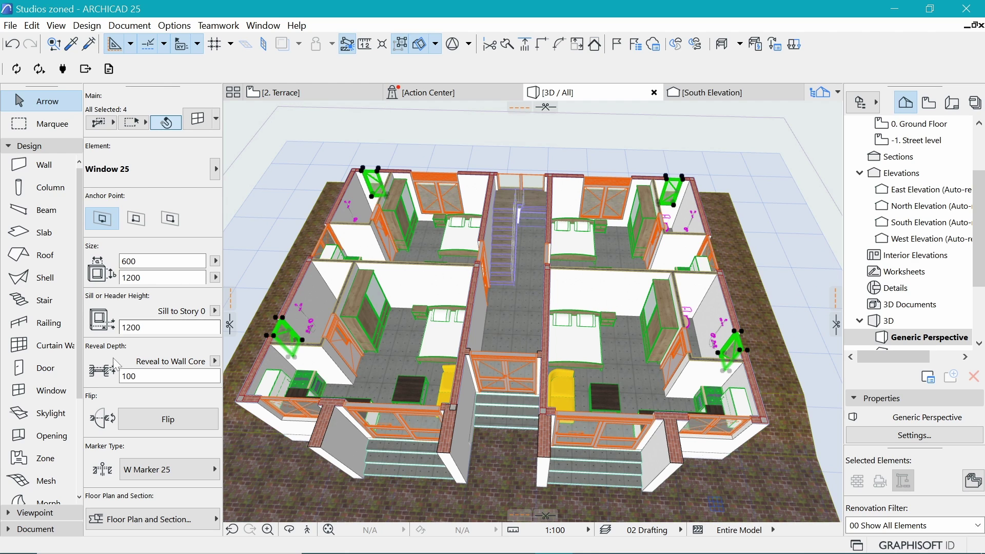
scroll(103, 405, "down", 5)
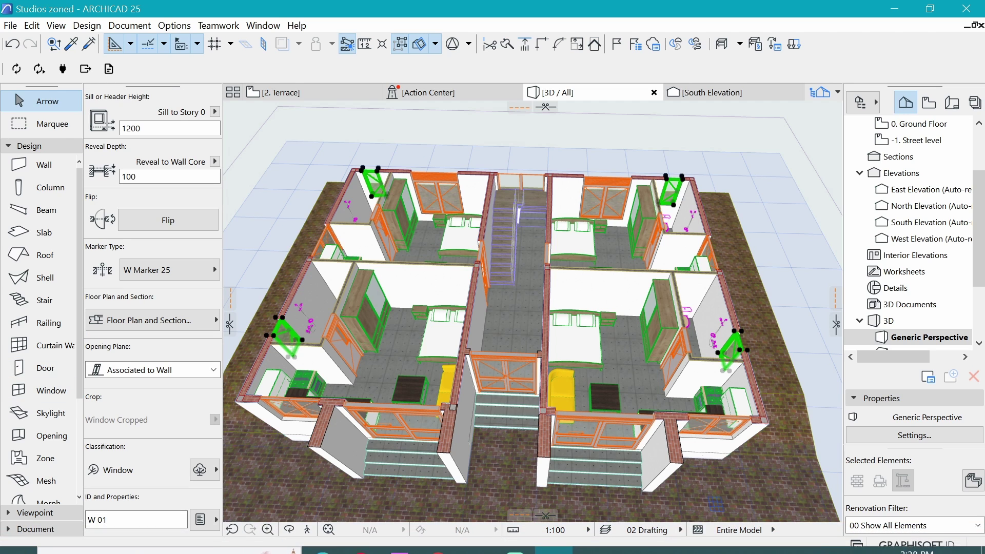
left_click(104, 520)
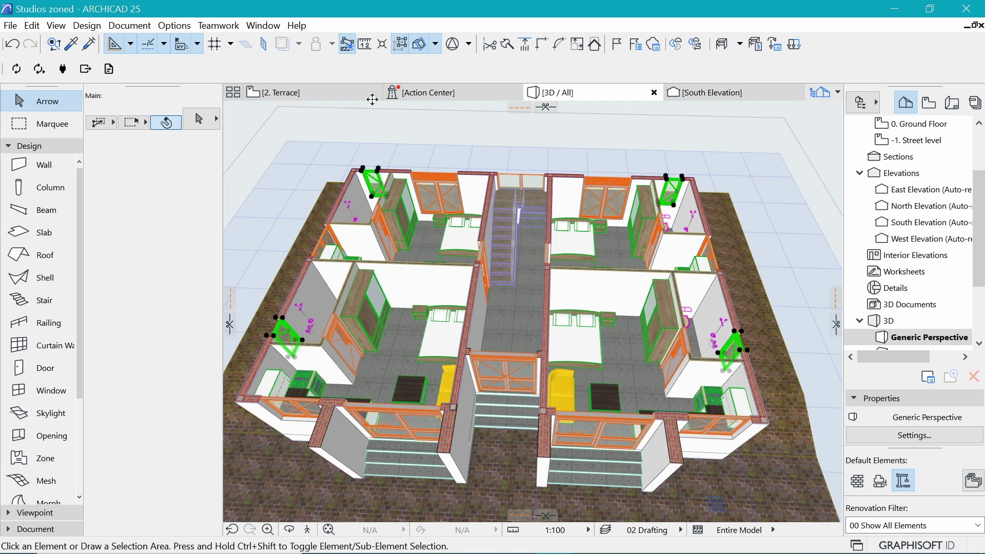
Check the door and window IDs on the Ground Floor plan and return to the 3D view.
left_click(335, 98)
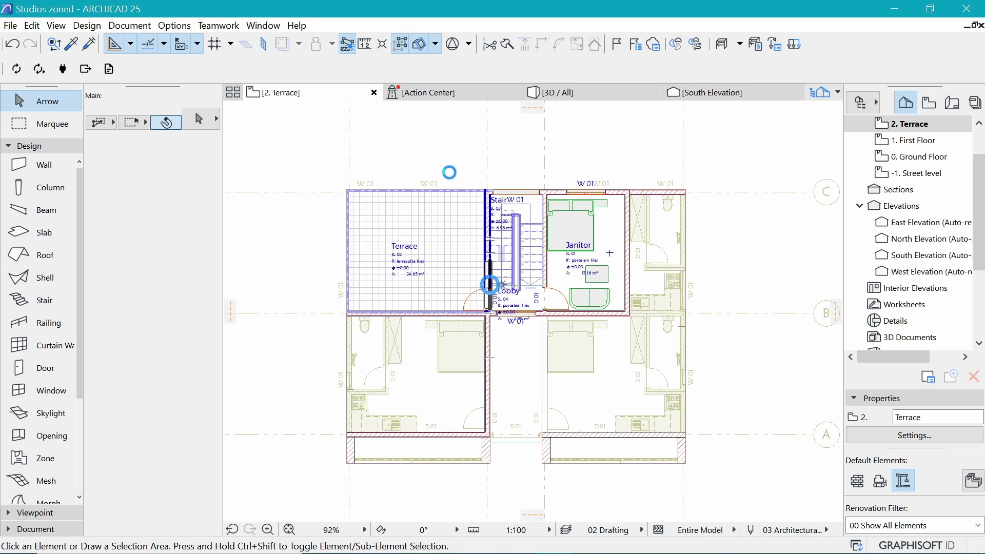
left_click(894, 156)
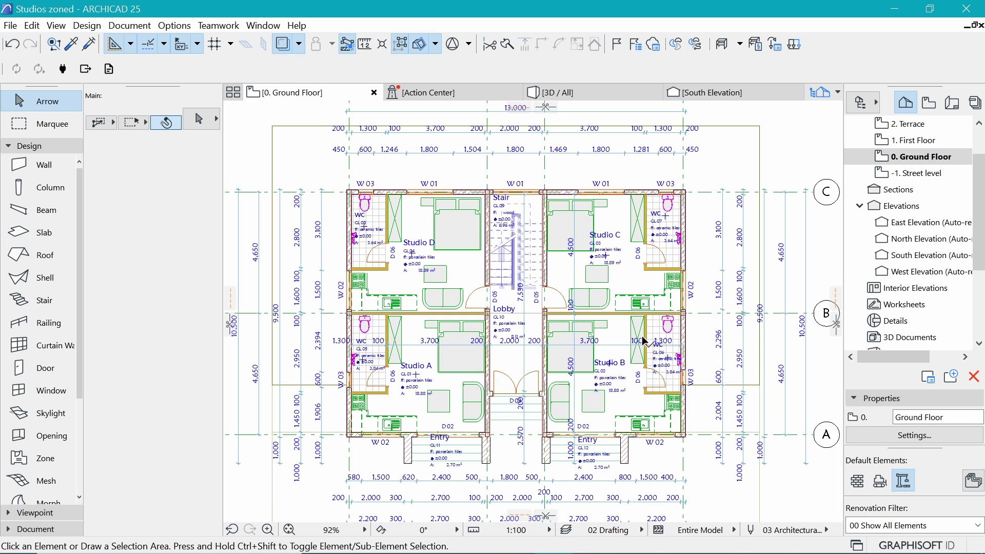
left_click(615, 94)
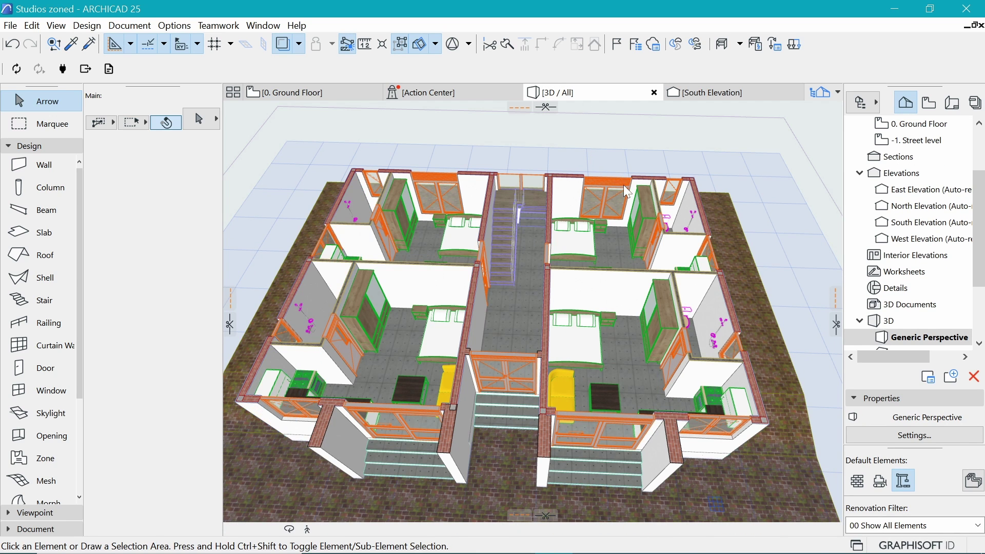
Raise the horizontal cutting plane so that it cuts through the first floor.
left_click_drag(645, 207, 570, 170)
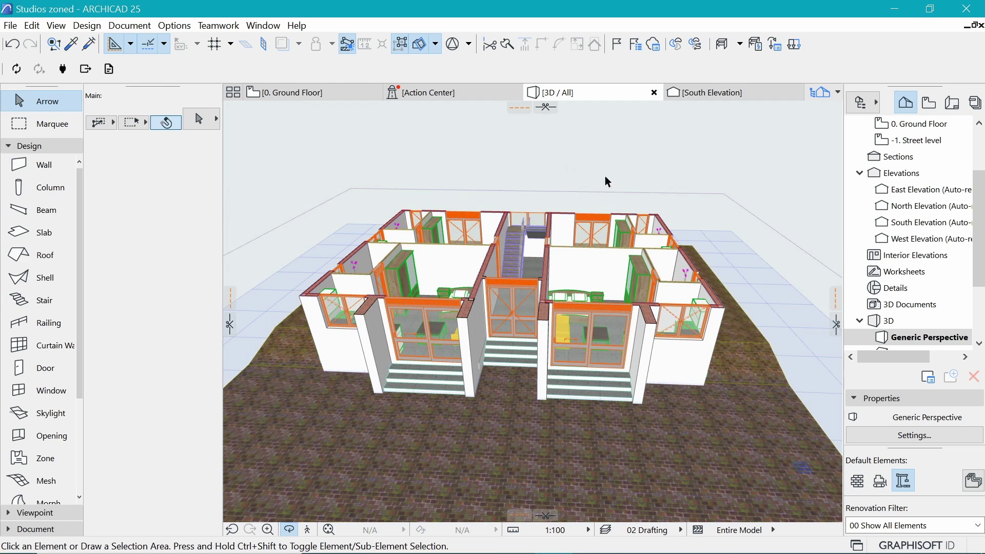
left_click_drag(705, 211, 715, 165)
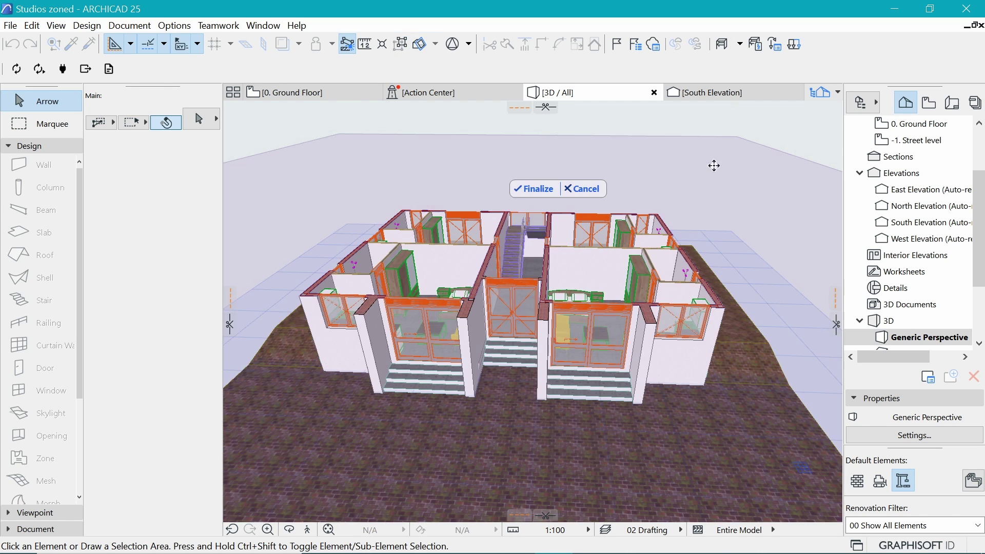
left_click(528, 188)
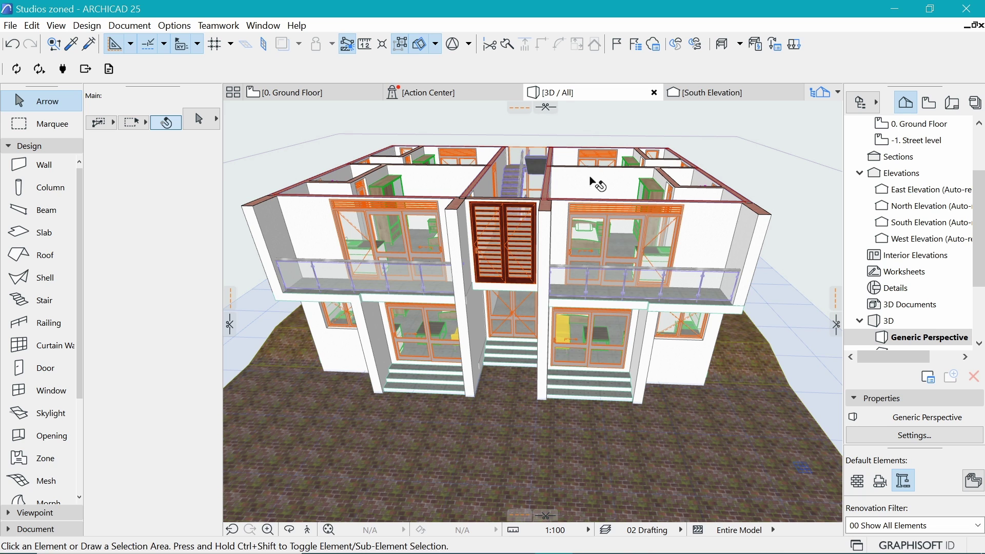
Change the shared ID of the four 900 mm wide transom doors along the first-floor corridor.
key("o")
left_click_drag(588, 159, 588, 195)
key("Escape")
scroll(513, 287, "up", 5)
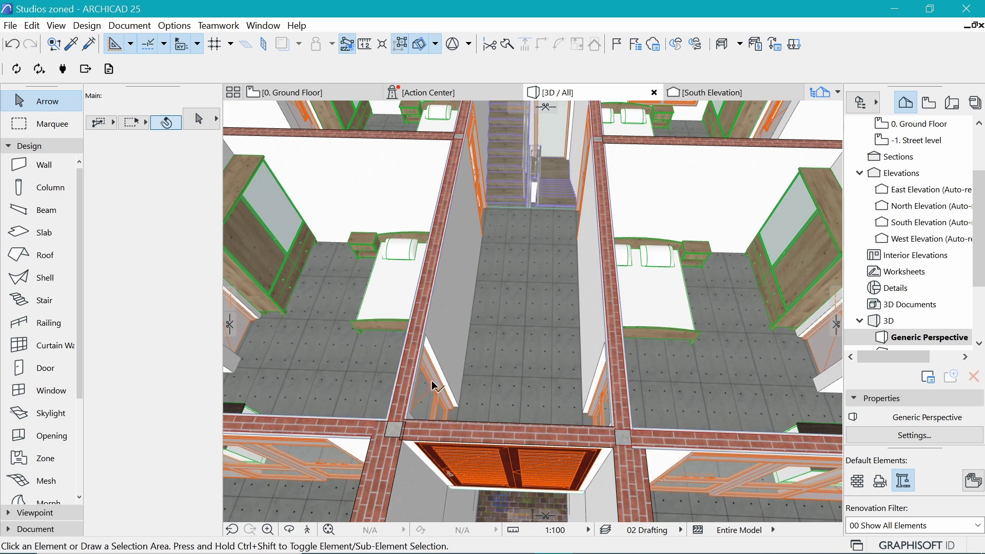
left_click(436, 380)
left_click(598, 398, "shift")
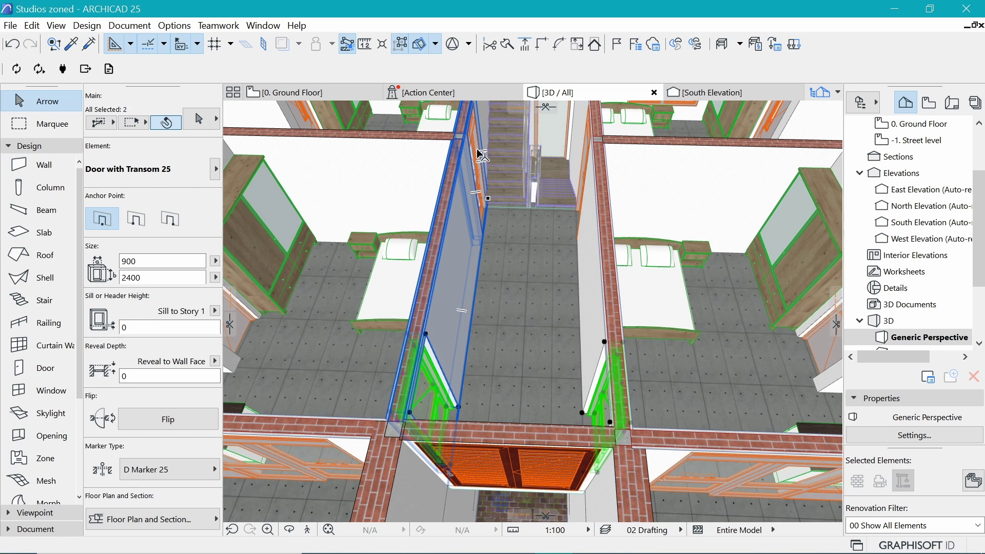
left_click(482, 154, "shift")
left_click(586, 169, "shift")
scroll(154, 359, "down", 5)
left_click(102, 520)
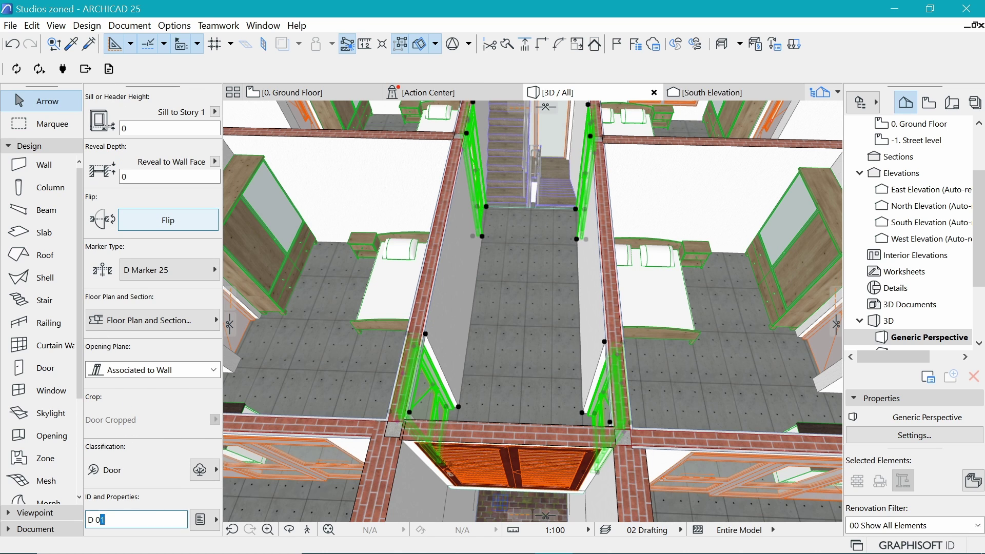
key("Return")
key("Escape")
Change the shared ID of the four 800 mm wide bathroom doors with transom on the first floor.
scroll(534, 308, "down", 8)
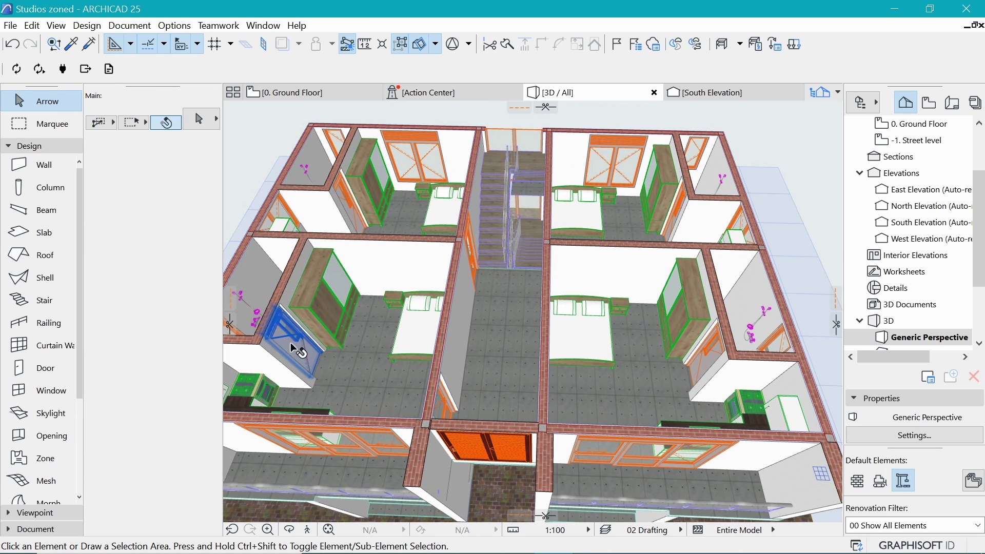
left_click(291, 343)
left_click(351, 211, "shift")
left_click(675, 210, "shift")
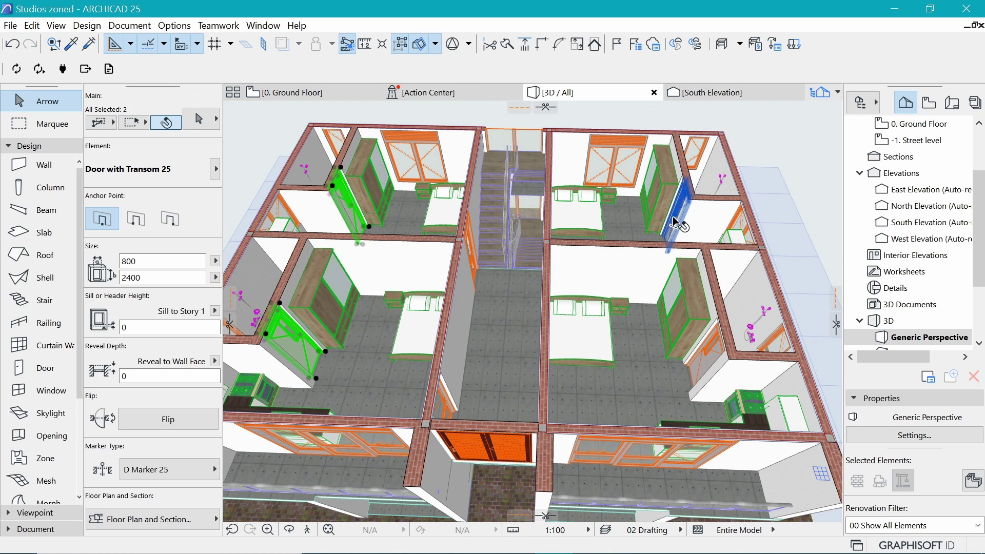
left_click(704, 349, "shift")
scroll(137, 354, "down", 5)
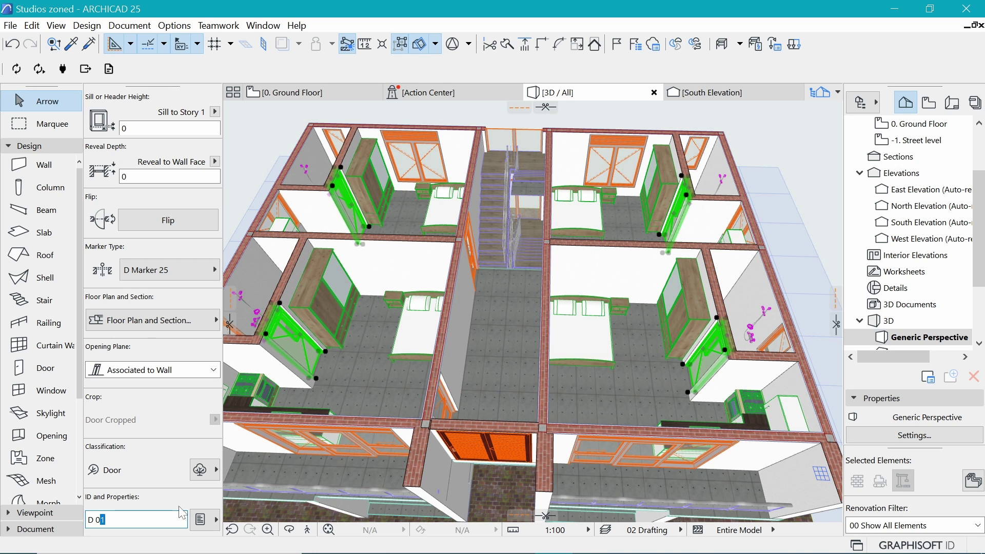
key("Return")
key("Escape")
Change the shared ID of the four 600 mm wide bathroom windows on the first floor.
scroll(533, 288, "down", 4)
left_click(376, 176)
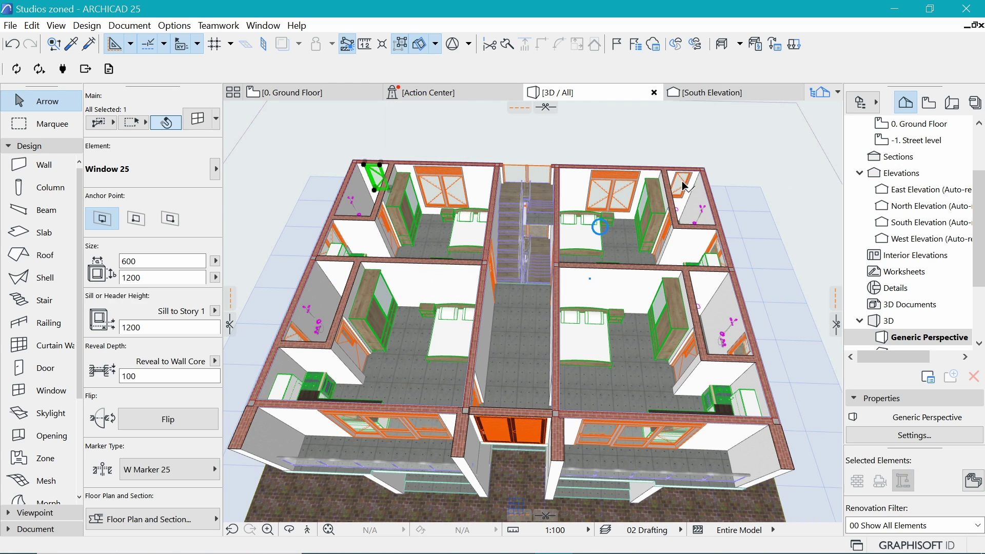
left_click(682, 182, "shift")
left_click(744, 345, "shift")
left_click(297, 333, "shift")
scroll(137, 359, "down", 5)
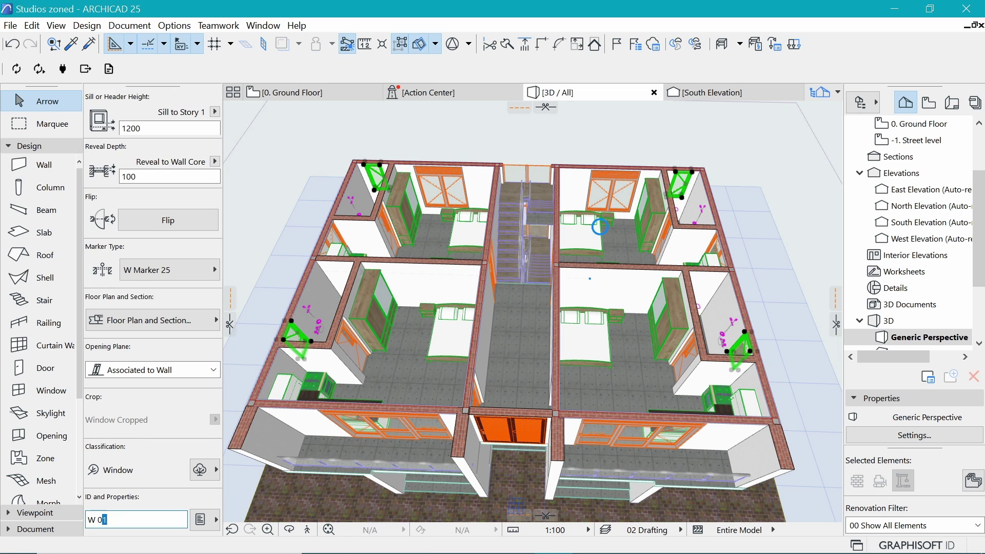
key("ctrl+z")
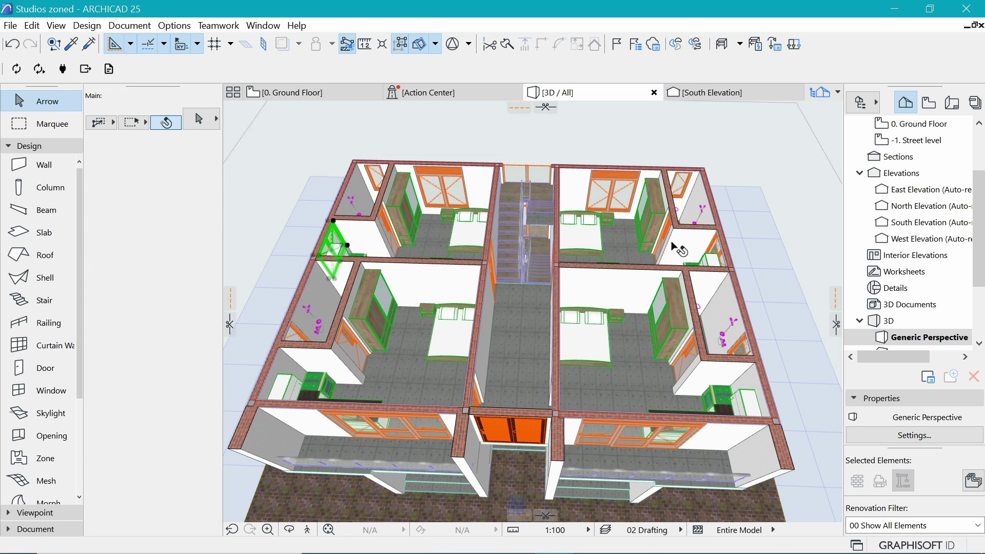
Change the ID of the 1500 mm wide double sash kitchen window in the northeast studio on the first floor.
left_click(722, 250)
scroll(721, 251, "up", 3)
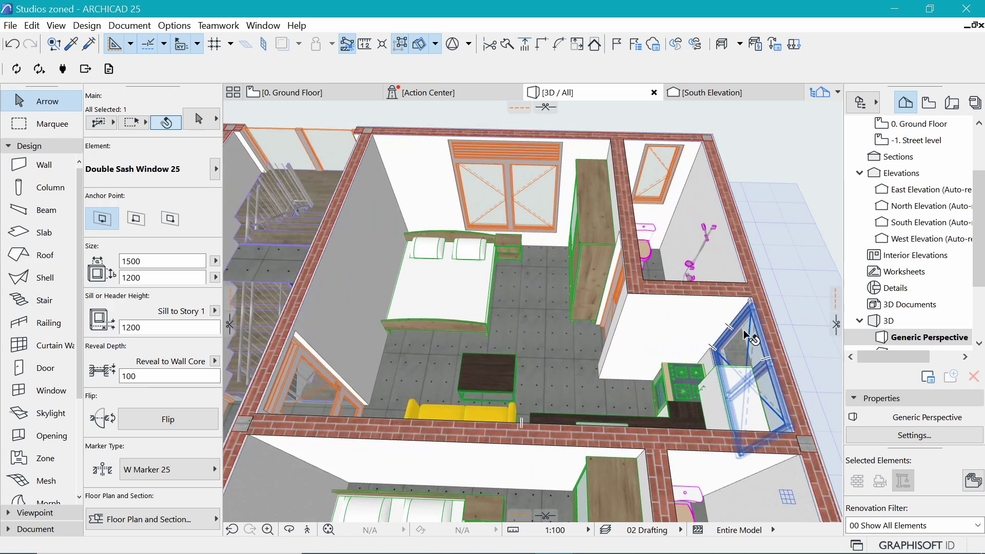
scroll(143, 414, "down", 5)
key("Return")
key("Escape")
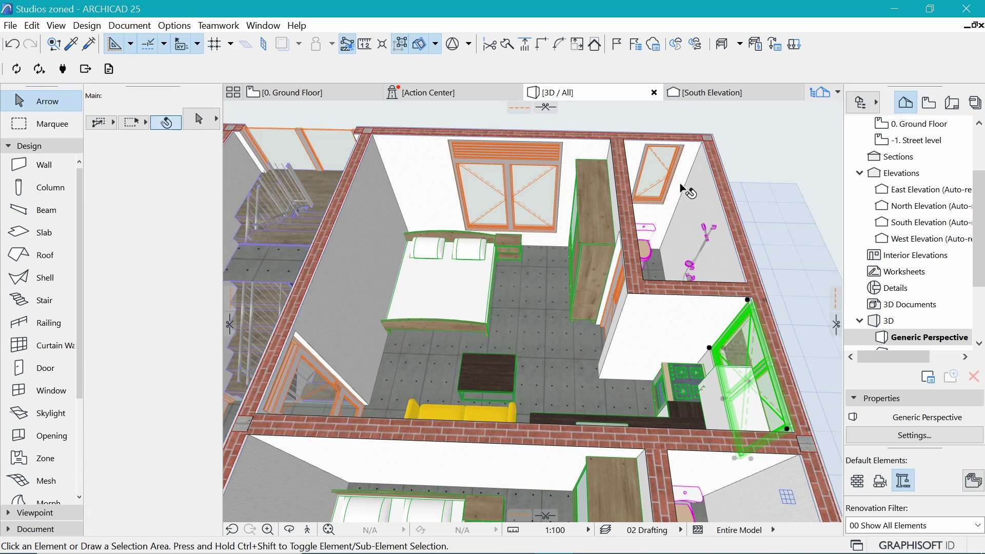
Raise the horizontal cutting plane by about 3254 mm so that it cuts through the rooms on the terrace level.
scroll(683, 219, "down", 5)
scroll(500, 254, "up", 3)
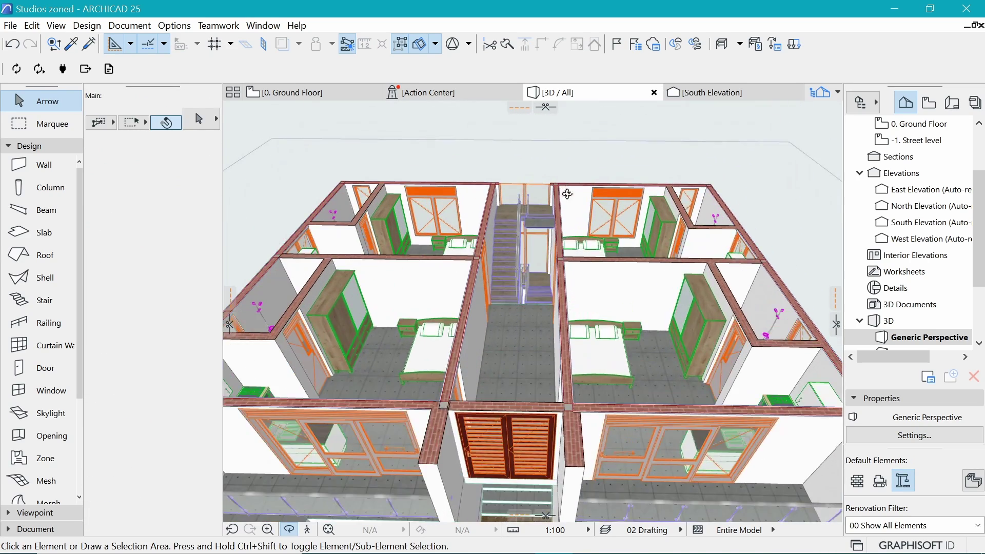
scroll(501, 254, "down", 3)
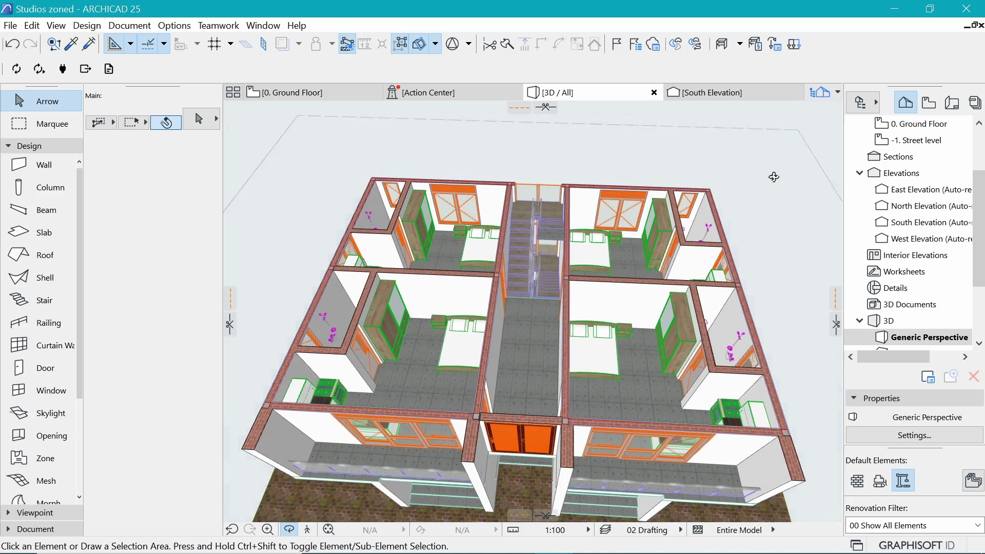
middle_click_drag(500, 254, 662, 230, "shift")
left_click_drag(662, 230, 678, 188)
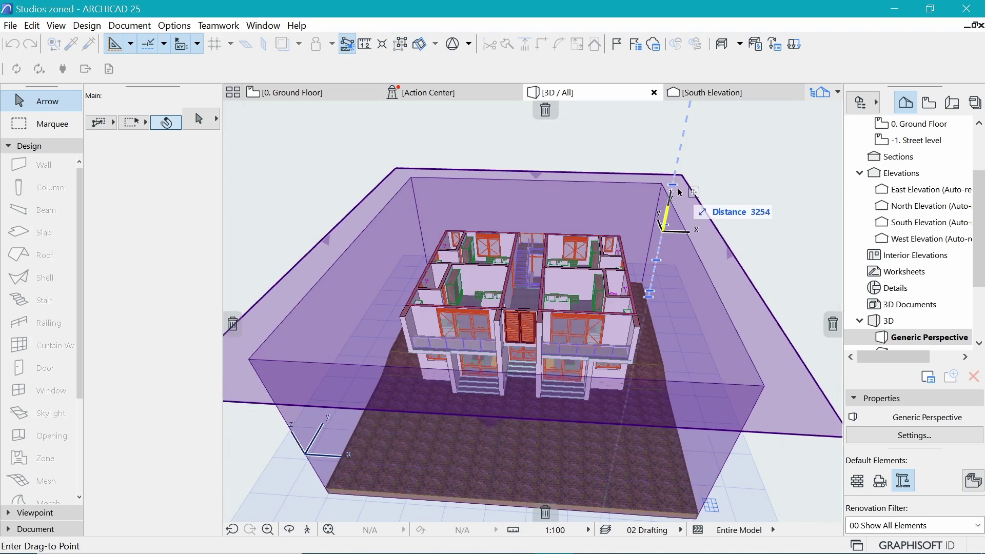
middle_click_drag(679, 188, 560, 168, "shift")
Select the two 1500 × 1200 mm double sash windows on the terrace level and check their shared ID.
scroll(560, 205, "up", 5)
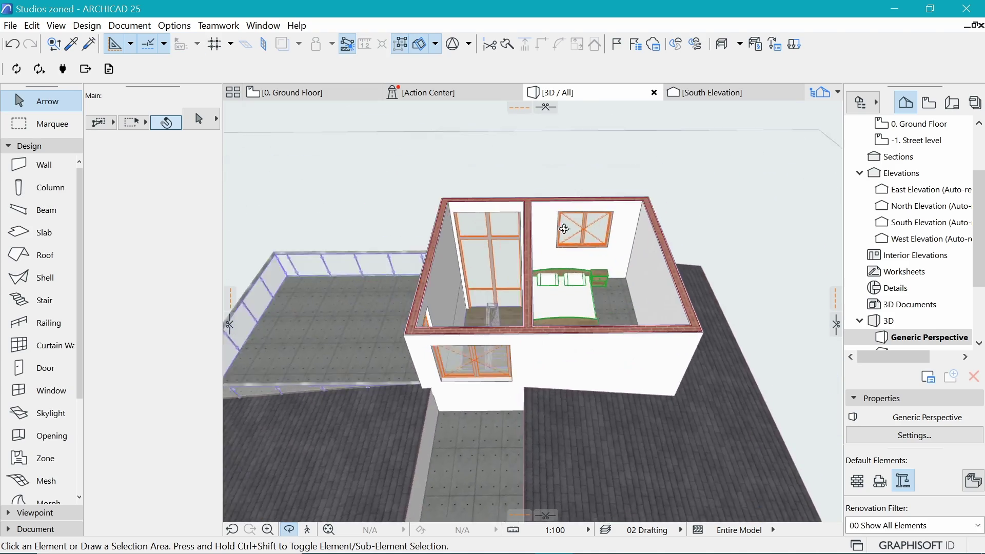
middle_click_drag(560, 205, 524, 380, "shift")
left_click(525, 380)
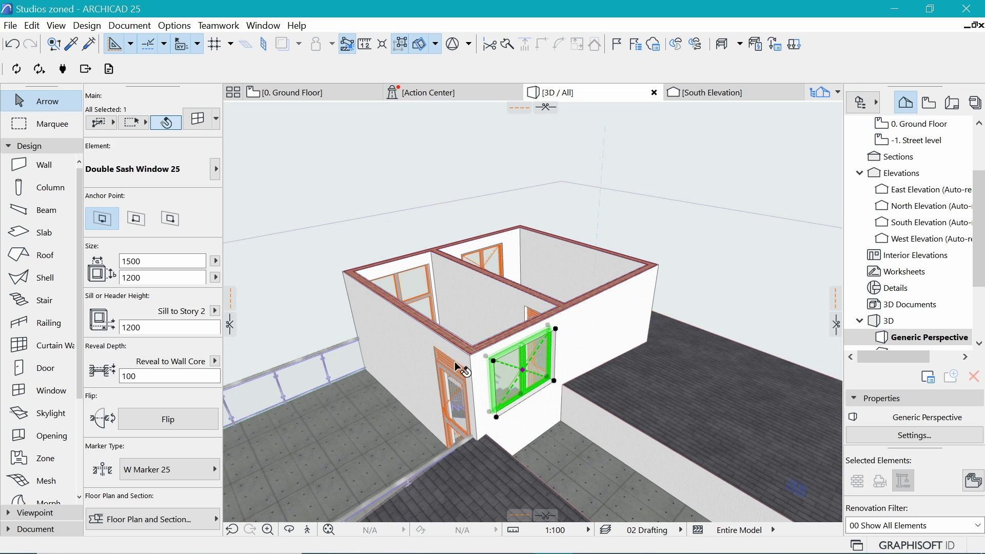
scroll(154, 308, "down", 5)
left_click(498, 254, "shift")
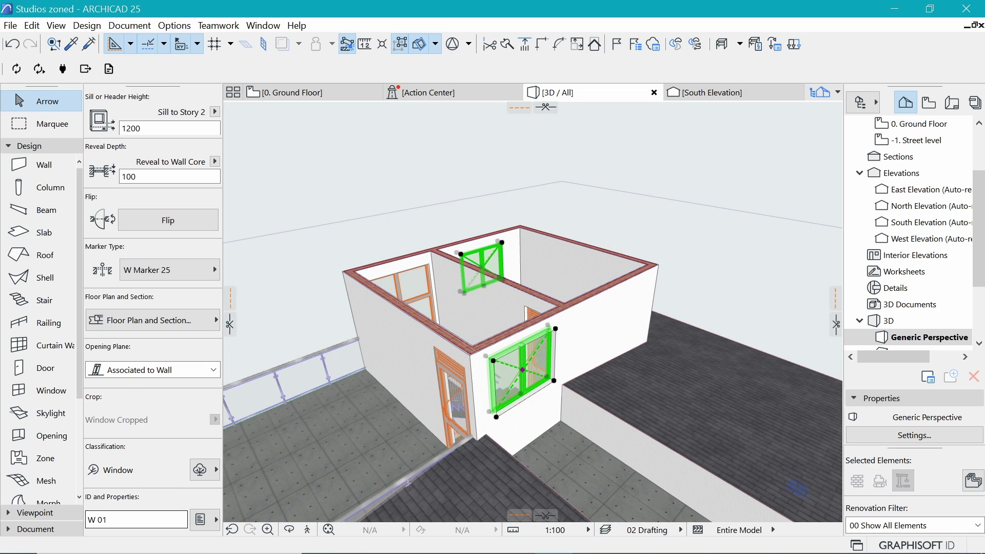
left_click(584, 166)
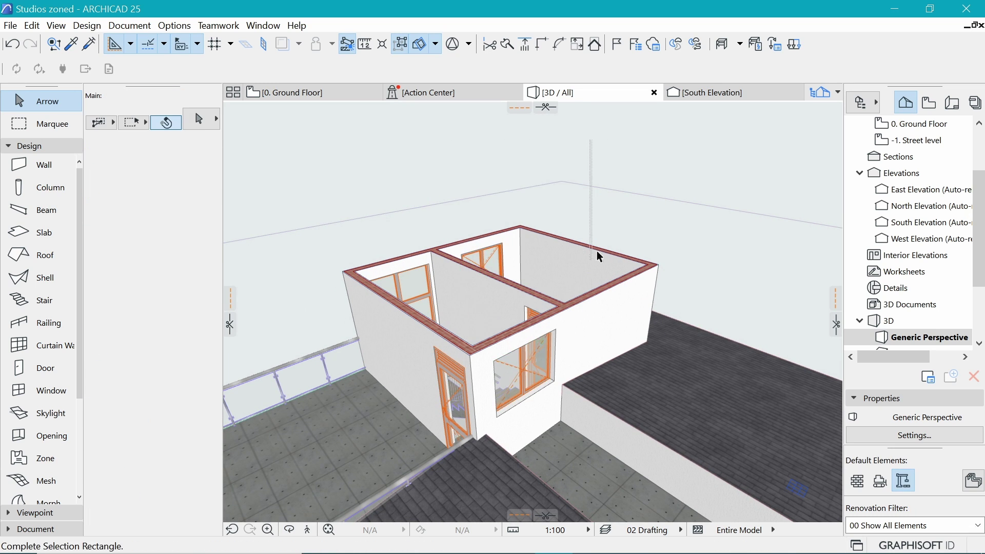
Select the two 900 × 2400 mm doors with transom around the terrace-level stair room and check their shared ID.
left_click(458, 379)
middle_click_drag(547, 237, 539, 287, "shift")
scroll(540, 287, "up", 5)
left_click(639, 352, "shift")
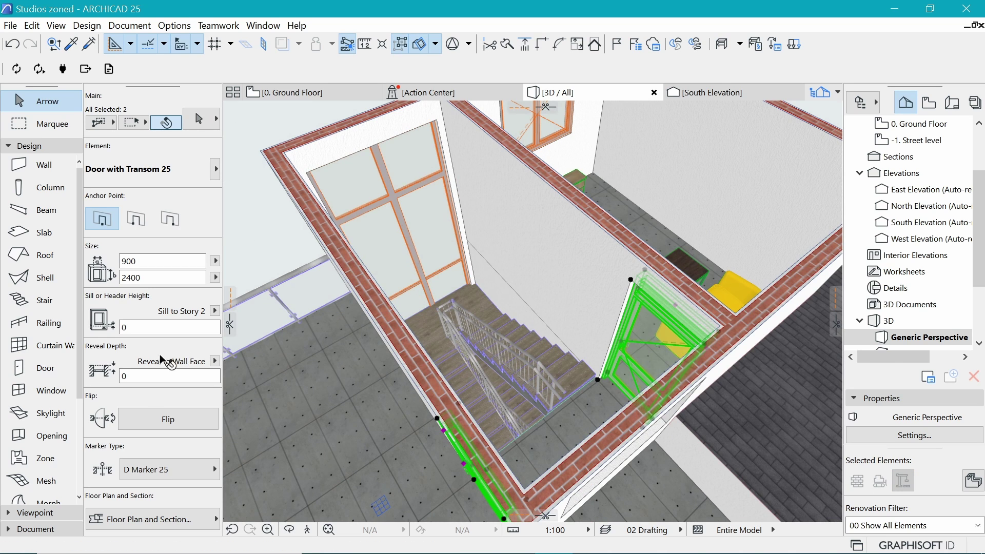
scroll(154, 308, "down", 4)
key("Escape")
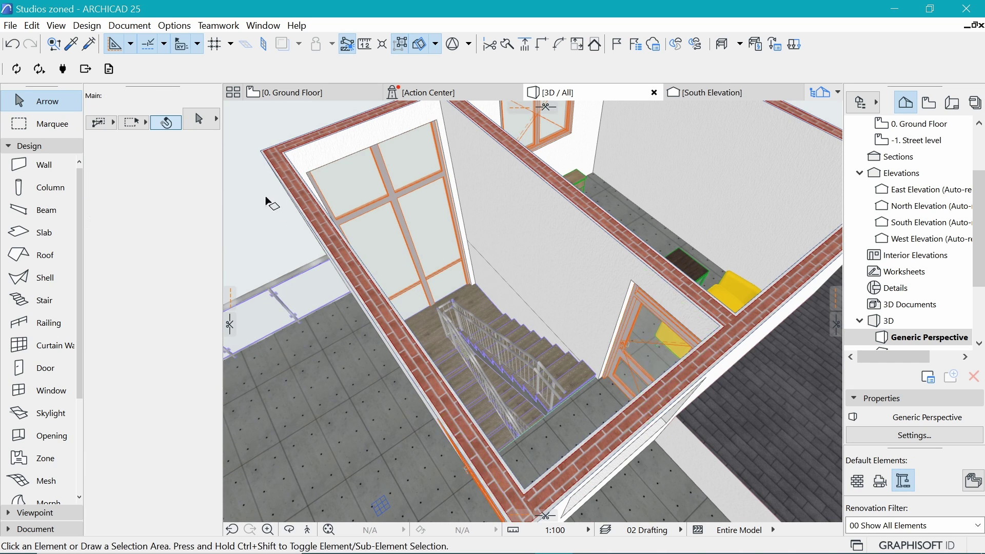
Remove the horizontal cutting plane from the 3D model so the whole building with its roofs is shown.
scroll(539, 253, "down", 10)
middle_click_drag(539, 253, 583, 214, "shift")
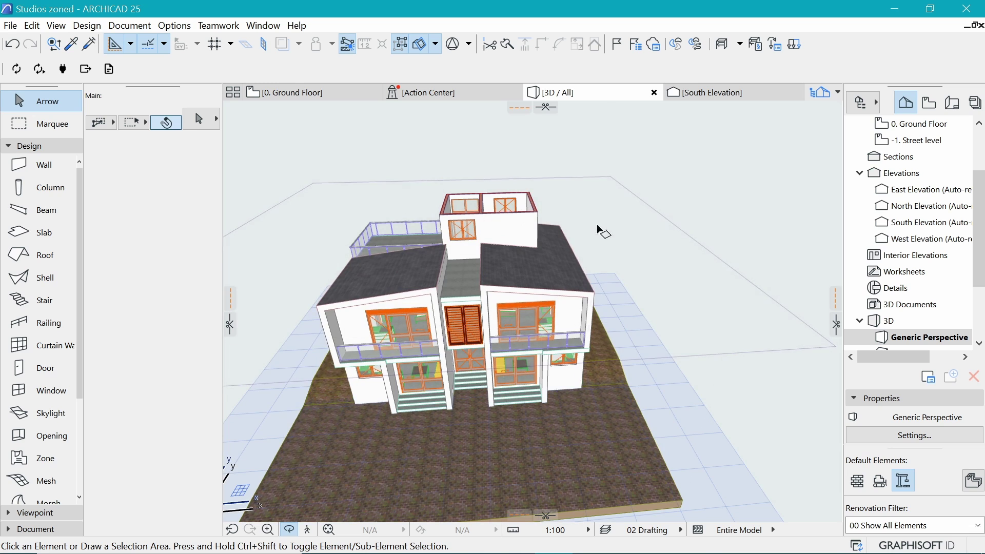
left_click_drag(597, 227, 570, 107)
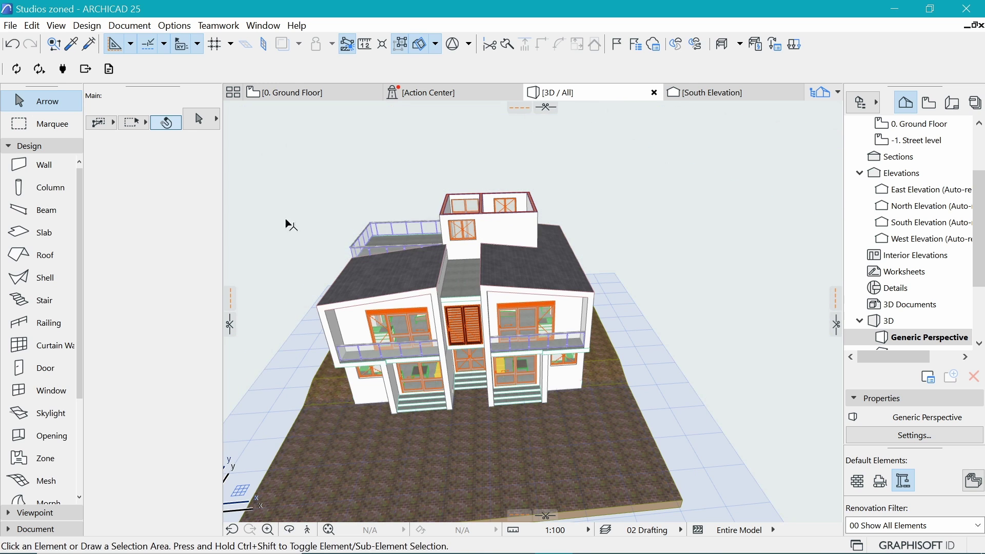
scroll(290, 225, "up", 2)
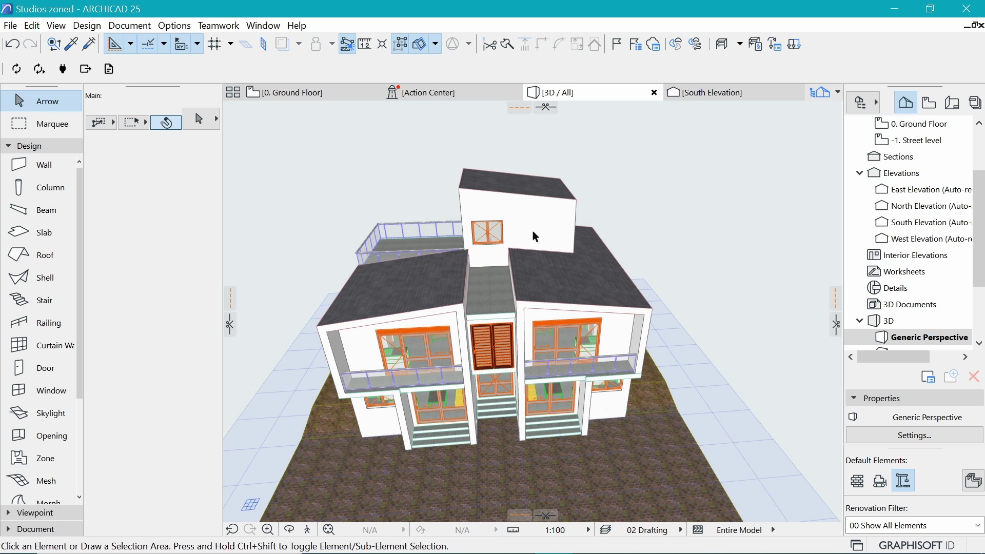
scroll(452, 289, "up", 3)
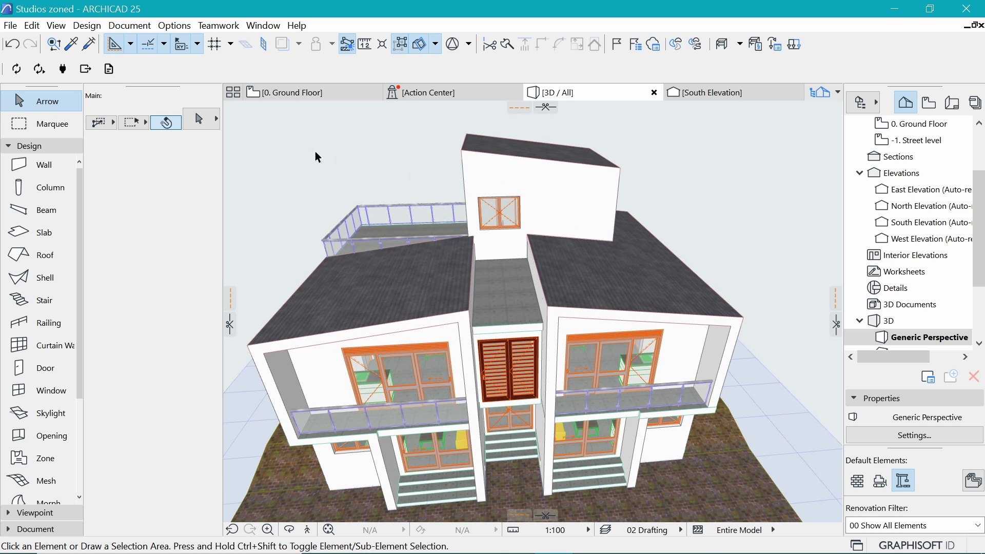
Open the Ground Floor plan and examine the door and window ID markers.
mouse_move(506, 248)
middle_mouse_down("shift")
mouse_move(506, 187)
mouse_move(522, 184)
mouse_move(515, 253)
middle_mouse_up("shift")
key("F2")
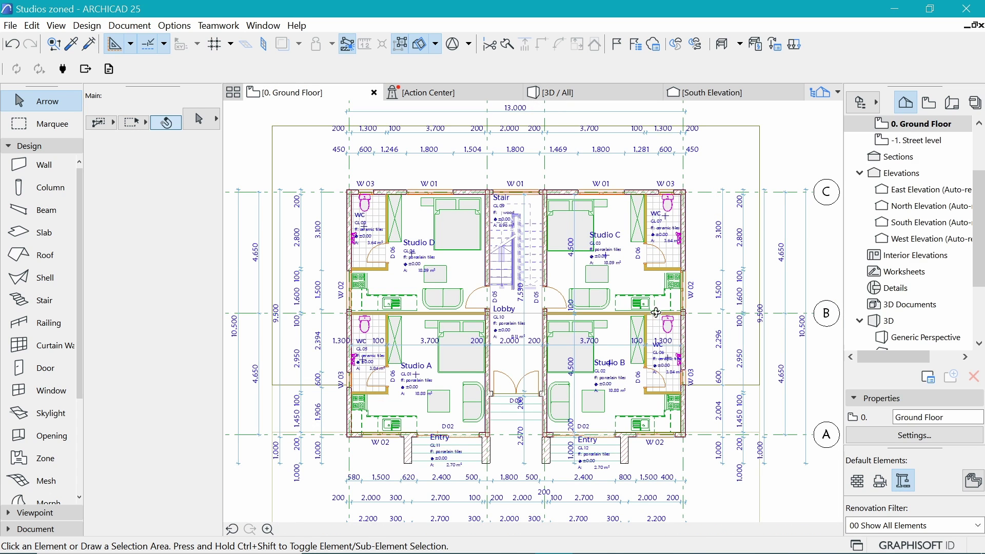
scroll(750, 435, "up", 2)
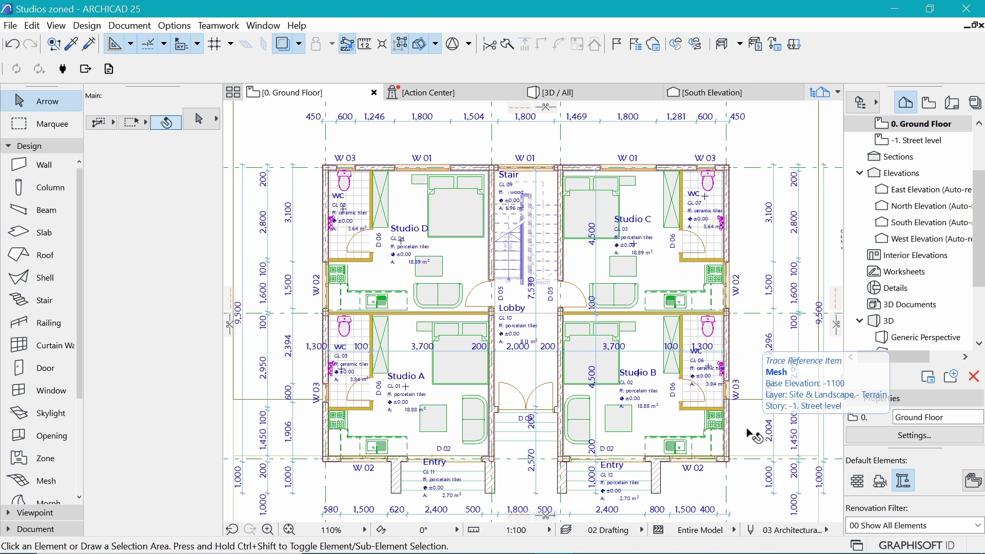